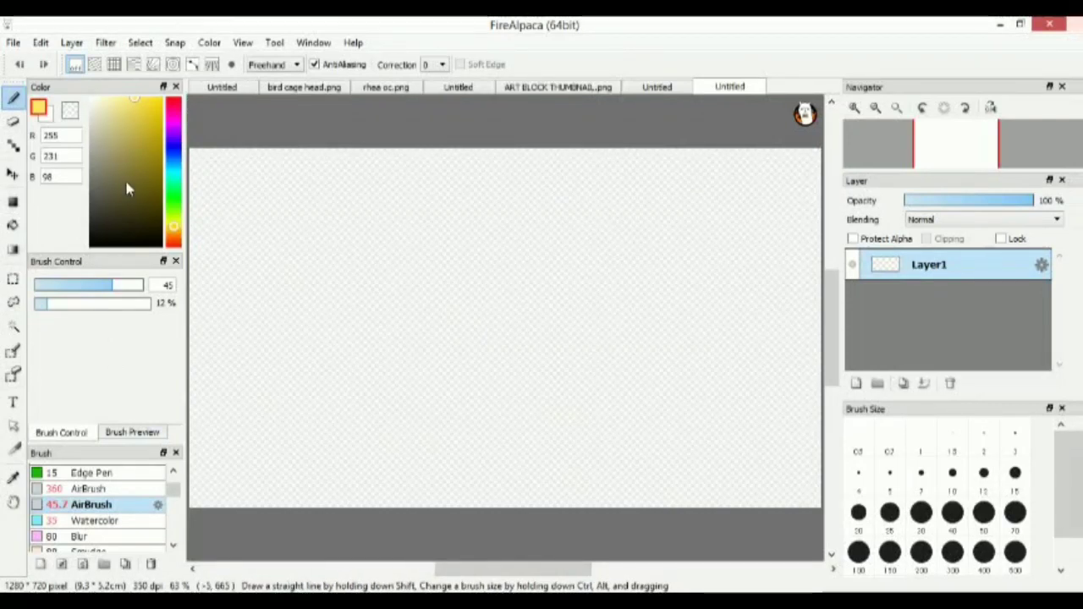
Paint a thick yellow wave across the upper canvas with the Pen brush at size 339 and 100% opacity
{"action": "left_click", "coordinate": [175, 502]}
{"action": "left_click_drag", "start_coordinate": [174, 495], "coordinate": [176, 480]}
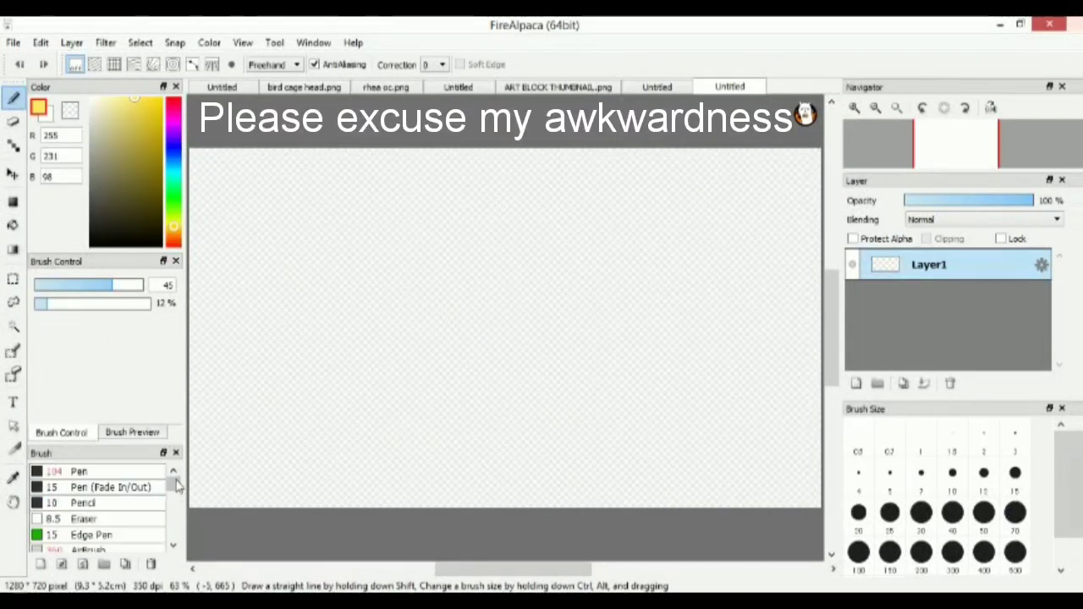
{"action": "left_click", "coordinate": [147, 473]}
{"action": "left_click_drag", "start_coordinate": [143, 292], "coordinate": [147, 292]}
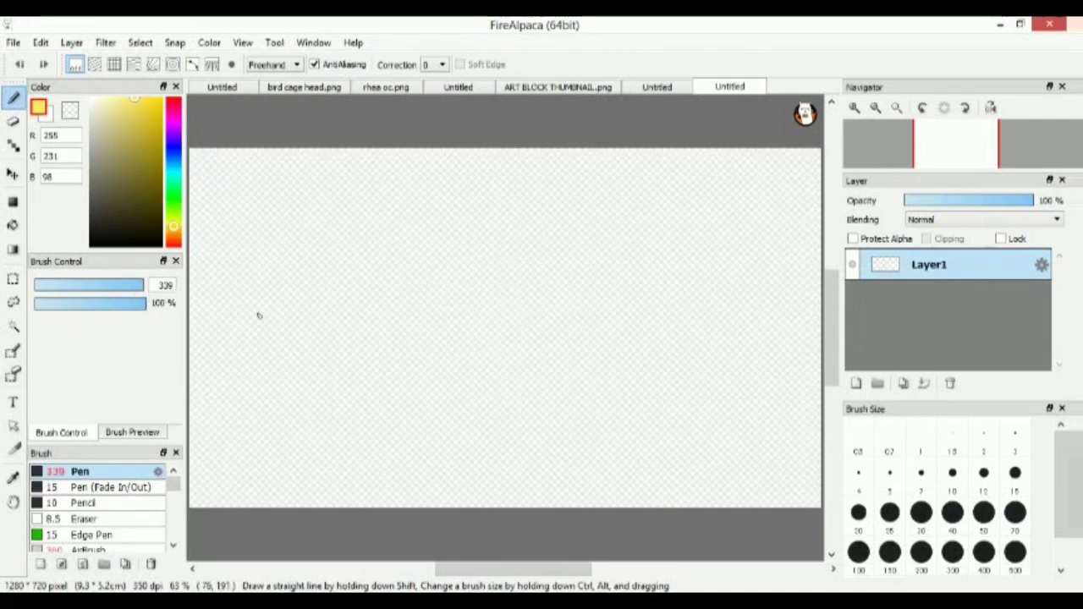
{"action": "mouse_move", "coordinate": [241, 270]}
{"action": "left_mouse_down"}
{"action": "mouse_move", "coordinate": [374, 199]}
{"action": "mouse_move", "coordinate": [580, 261]}
{"action": "mouse_move", "coordinate": [757, 222]}
{"action": "left_mouse_up"}
Lower the Pen's opacity, ending at 29%, and paint overlapping translucent yellow waves below the first one
{"action": "mouse_move", "coordinate": [140, 302]}
{"action": "left_mouse_down"}
{"action": "mouse_move", "coordinate": [124, 312]}
{"action": "mouse_move", "coordinate": [106, 367]}
{"action": "left_mouse_up"}
{"action": "mouse_move", "coordinate": [241, 303]}
{"action": "left_mouse_down"}
{"action": "mouse_move", "coordinate": [265, 230]}
{"action": "mouse_move", "coordinate": [325, 279]}
{"action": "mouse_move", "coordinate": [383, 297]}
{"action": "mouse_move", "coordinate": [510, 232]}
{"action": "mouse_move", "coordinate": [662, 282]}
{"action": "mouse_move", "coordinate": [731, 280]}
{"action": "mouse_move", "coordinate": [762, 254]}
{"action": "left_mouse_up"}
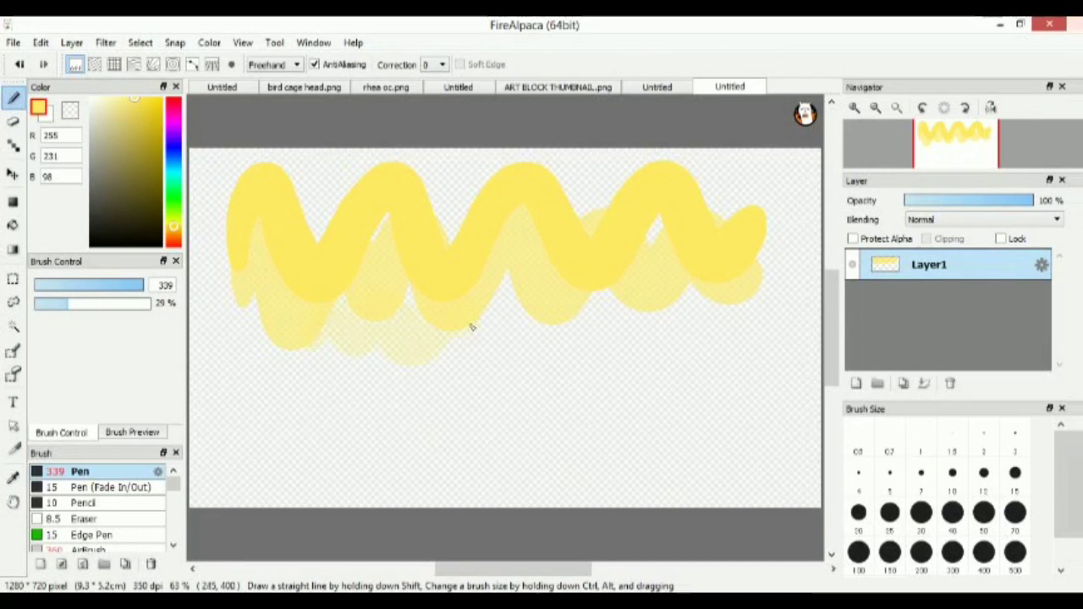
{"action": "left_click_drag", "start_coordinate": [684, 317], "coordinate": [762, 262]}
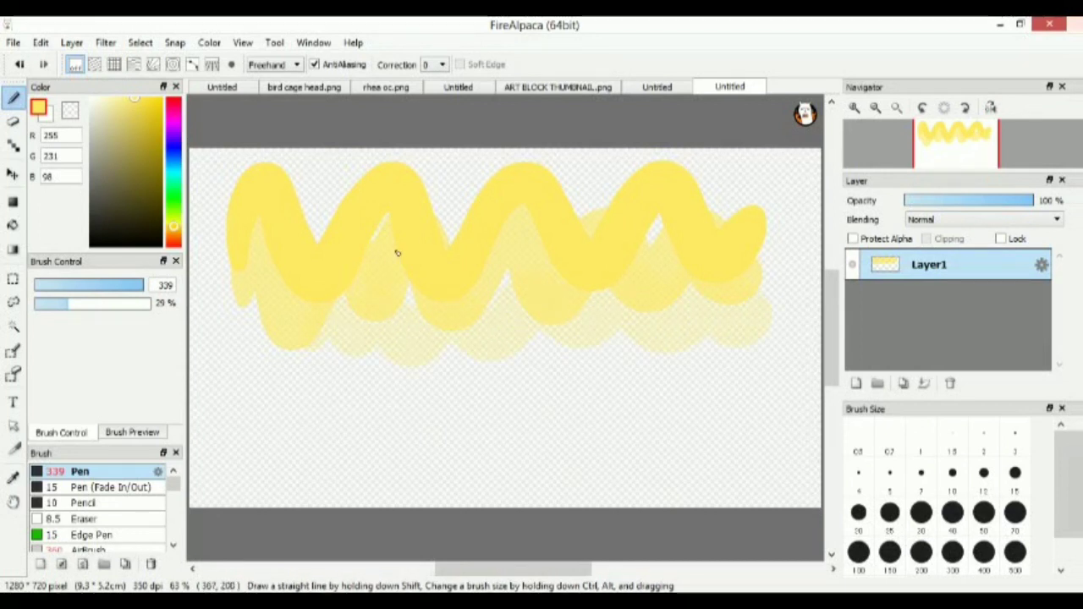
{"action": "left_click_drag", "start_coordinate": [244, 373], "coordinate": [336, 380]}
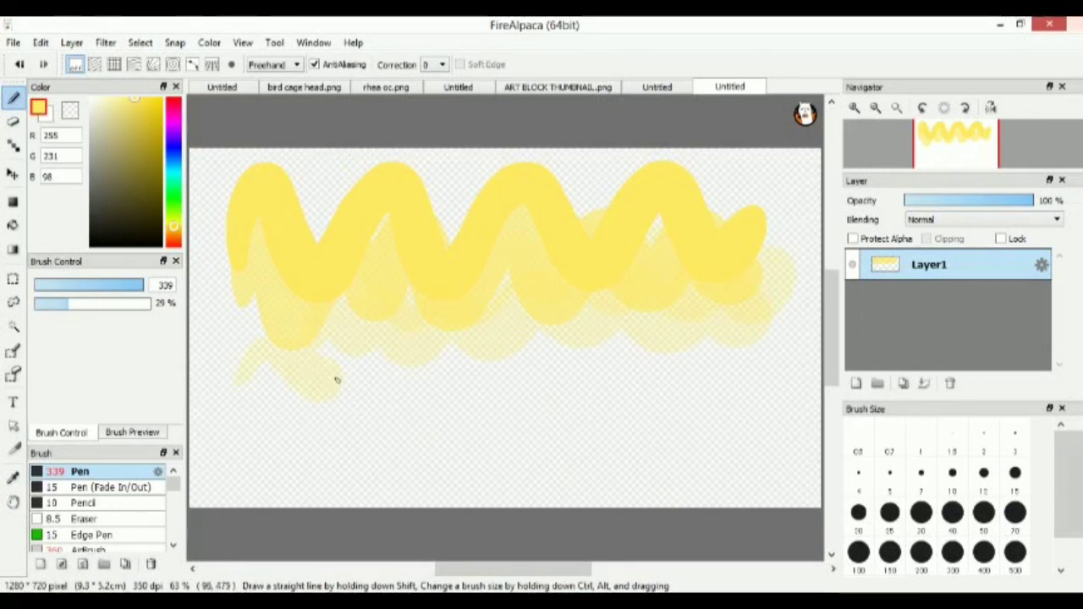
{"action": "left_click_drag", "start_coordinate": [628, 364], "coordinate": [809, 310]}
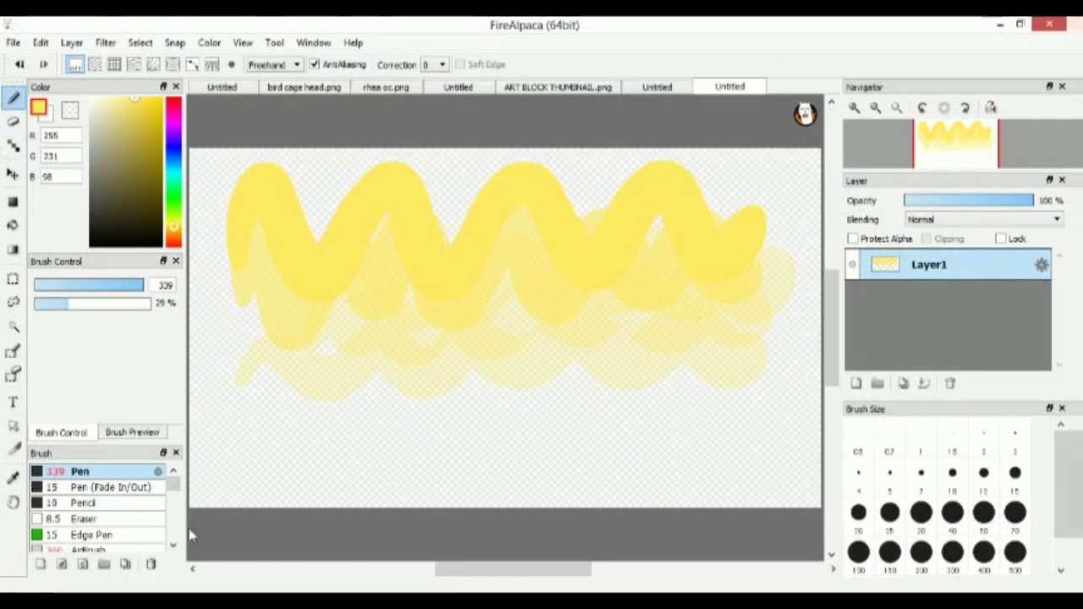
Draw two black wavy lines along the lower part of the canvas with the Pen (Fade In/Out) brush at size 15
{"action": "left_click", "coordinate": [119, 489]}
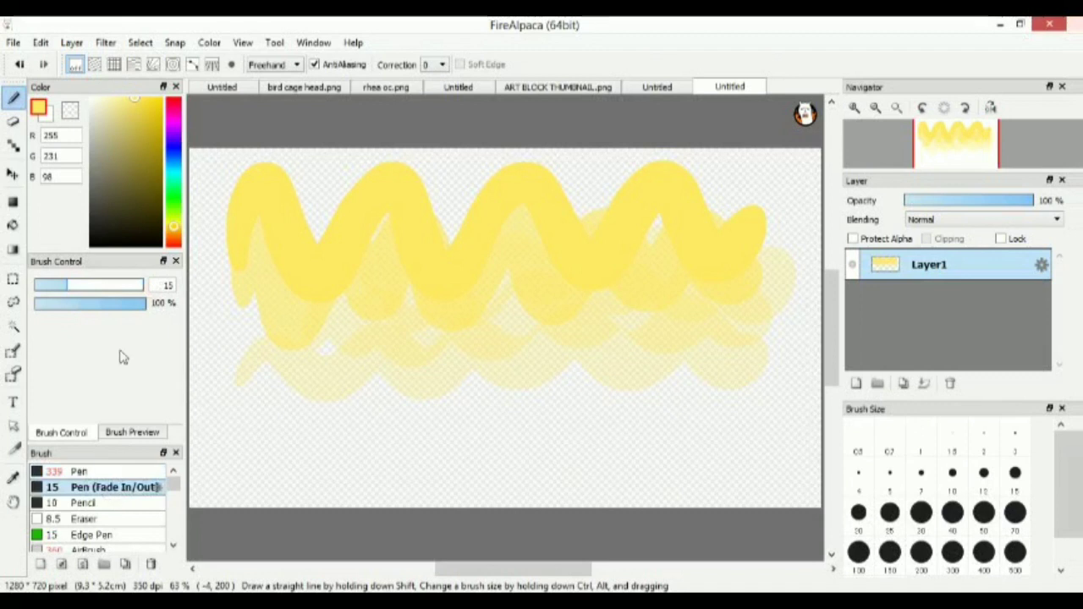
{"action": "left_click_drag", "start_coordinate": [141, 190], "coordinate": [140, 269]}
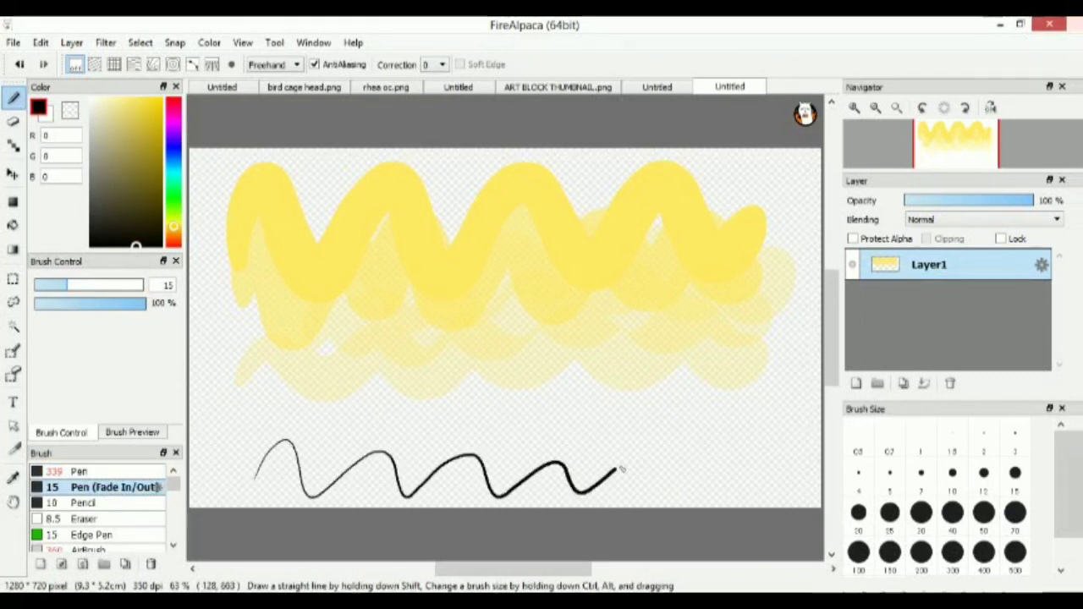
{"action": "left_click_drag", "start_coordinate": [742, 476], "coordinate": [791, 470]}
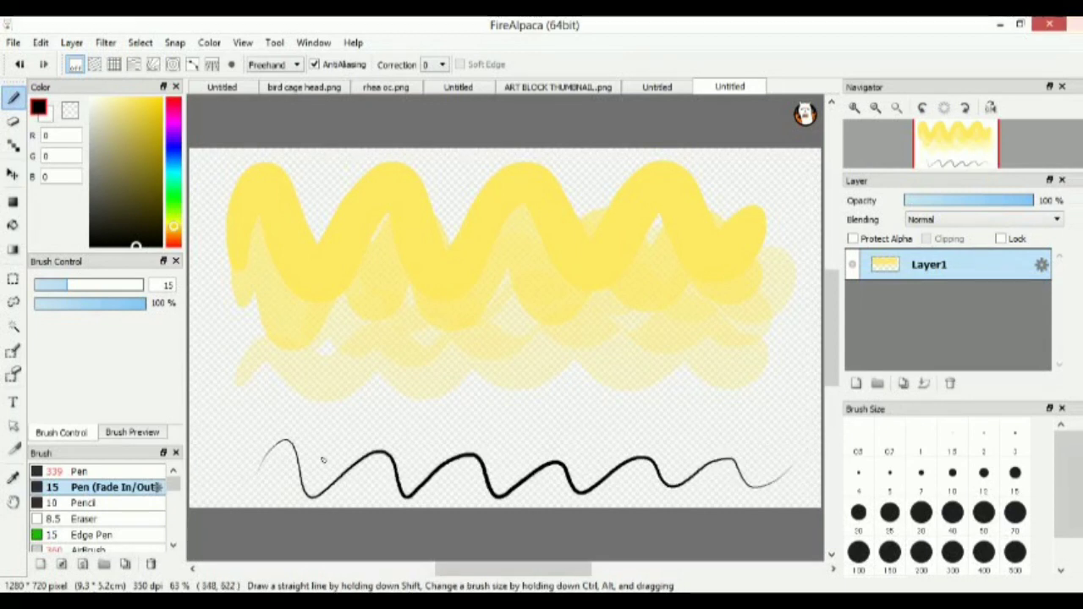
{"action": "mouse_move", "coordinate": [295, 441]}
{"action": "left_mouse_down"}
{"action": "mouse_move", "coordinate": [431, 418]}
{"action": "mouse_move", "coordinate": [568, 452]}
{"action": "mouse_move", "coordinate": [658, 432]}
{"action": "mouse_move", "coordinate": [702, 438]}
{"action": "mouse_move", "coordinate": [758, 472]}
{"action": "left_mouse_up"}
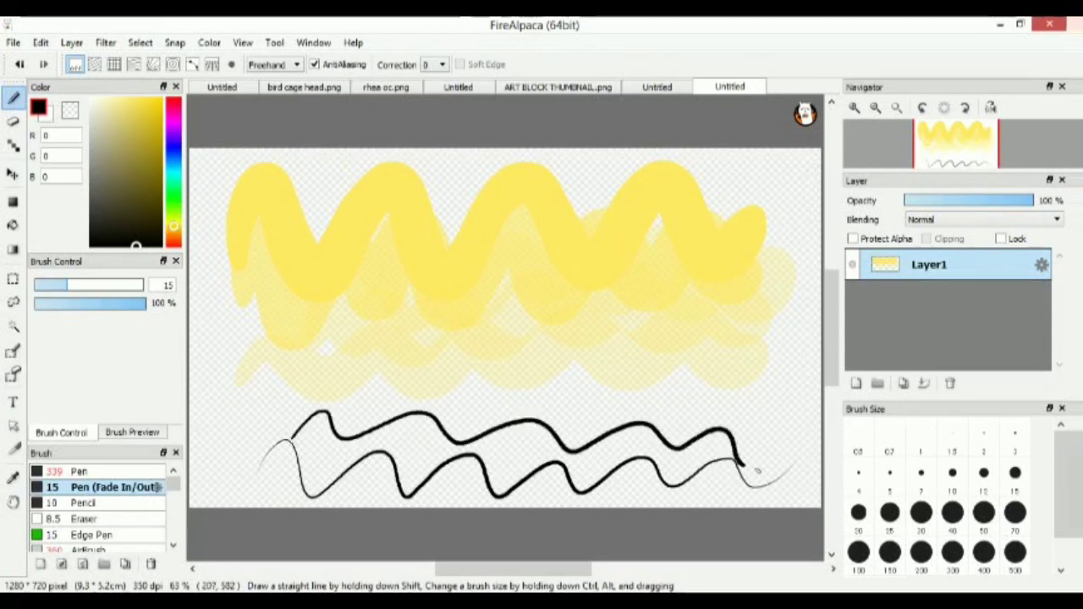
Undo the two black lines and erase all the yellow waves with the Eraser at size 294
{"action": "left_click", "coordinate": [20, 65]}
{"action": "left_click", "coordinate": [22, 66]}
{"action": "left_click", "coordinate": [13, 121]}
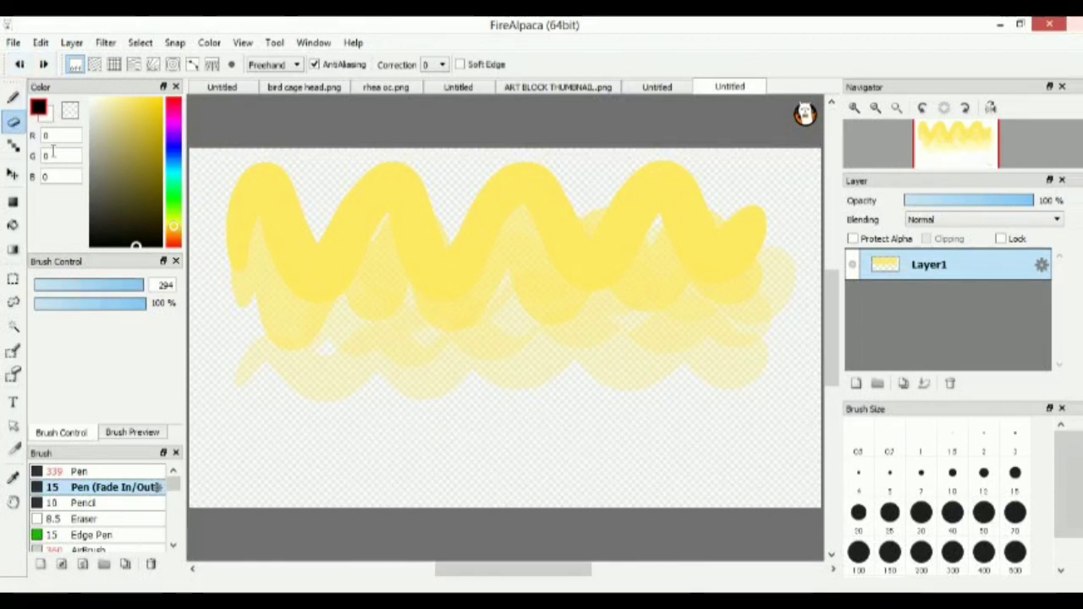
{"action": "mouse_move", "coordinate": [251, 175]}
{"action": "left_mouse_down"}
{"action": "mouse_move", "coordinate": [426, 232]}
{"action": "mouse_move", "coordinate": [553, 217]}
{"action": "mouse_move", "coordinate": [599, 238]}
{"action": "left_mouse_up"}
{"action": "left_click_drag", "start_coordinate": [666, 374], "coordinate": [767, 360]}
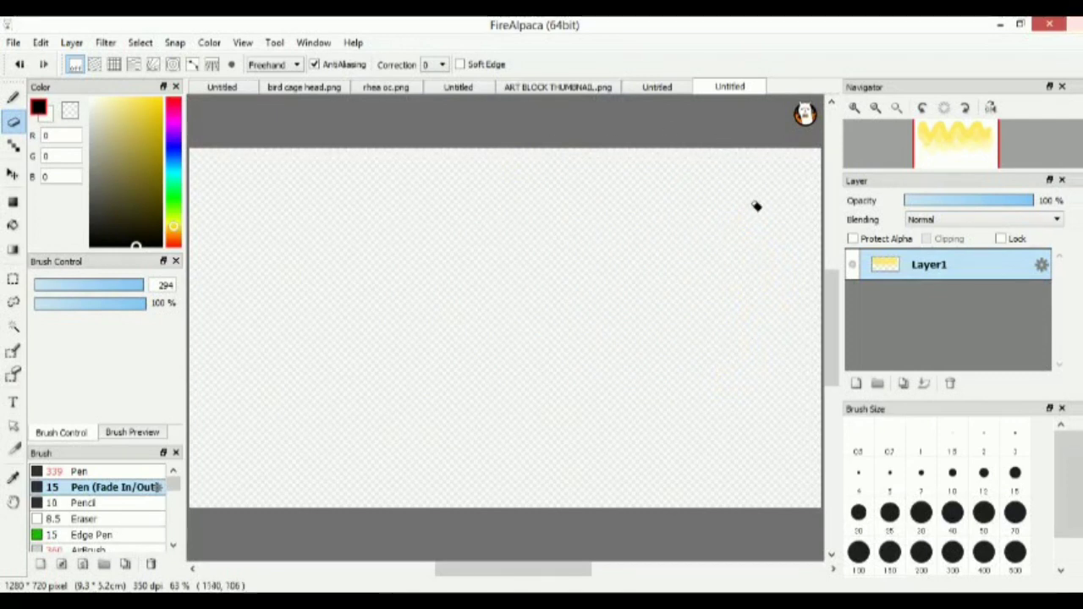
Sketch black scribbles, a simple face and a tall widening zigzag with the Pencil brush at size 10
{"action": "left_click", "coordinate": [107, 502]}
{"action": "left_click", "coordinate": [22, 98]}
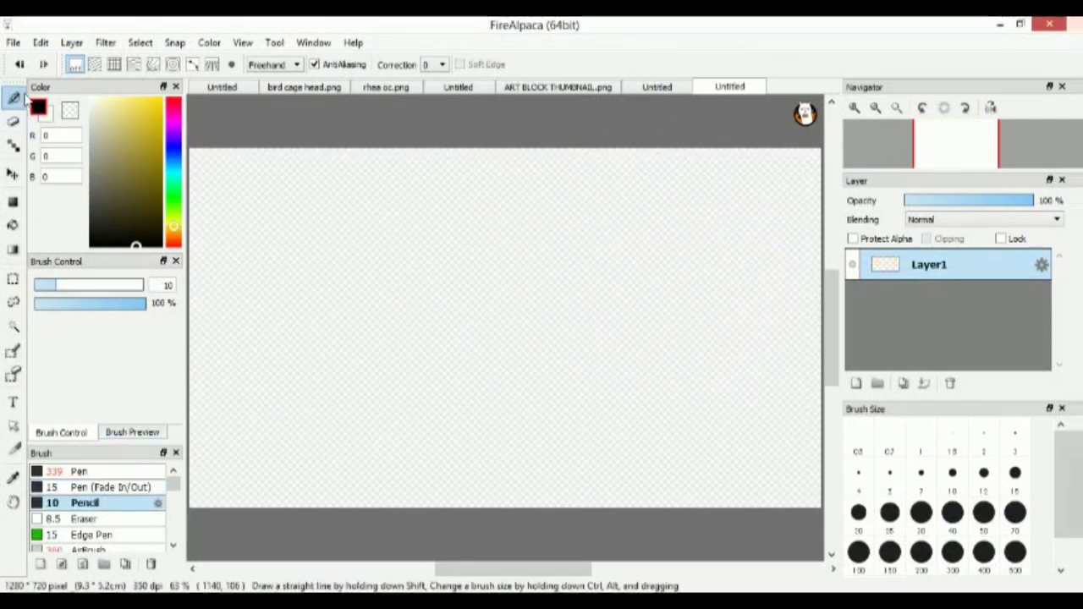
{"action": "mouse_move", "coordinate": [364, 234]}
{"action": "left_mouse_down"}
{"action": "mouse_move", "coordinate": [411, 289]}
{"action": "mouse_move", "coordinate": [419, 328]}
{"action": "mouse_move", "coordinate": [461, 370]}
{"action": "mouse_move", "coordinate": [519, 399]}
{"action": "mouse_move", "coordinate": [416, 288]}
{"action": "mouse_move", "coordinate": [446, 264]}
{"action": "mouse_move", "coordinate": [449, 292]}
{"action": "mouse_move", "coordinate": [484, 277]}
{"action": "mouse_move", "coordinate": [485, 308]}
{"action": "left_mouse_up"}
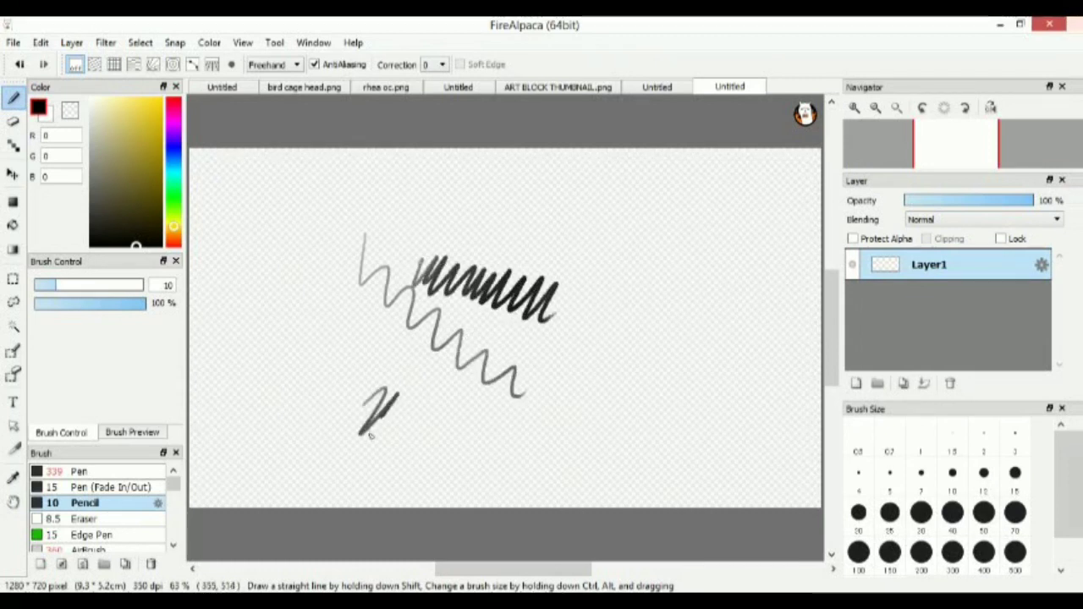
{"action": "mouse_move", "coordinate": [370, 435]}
{"action": "left_mouse_down"}
{"action": "mouse_move", "coordinate": [419, 423]}
{"action": "mouse_move", "coordinate": [474, 470]}
{"action": "left_mouse_up"}
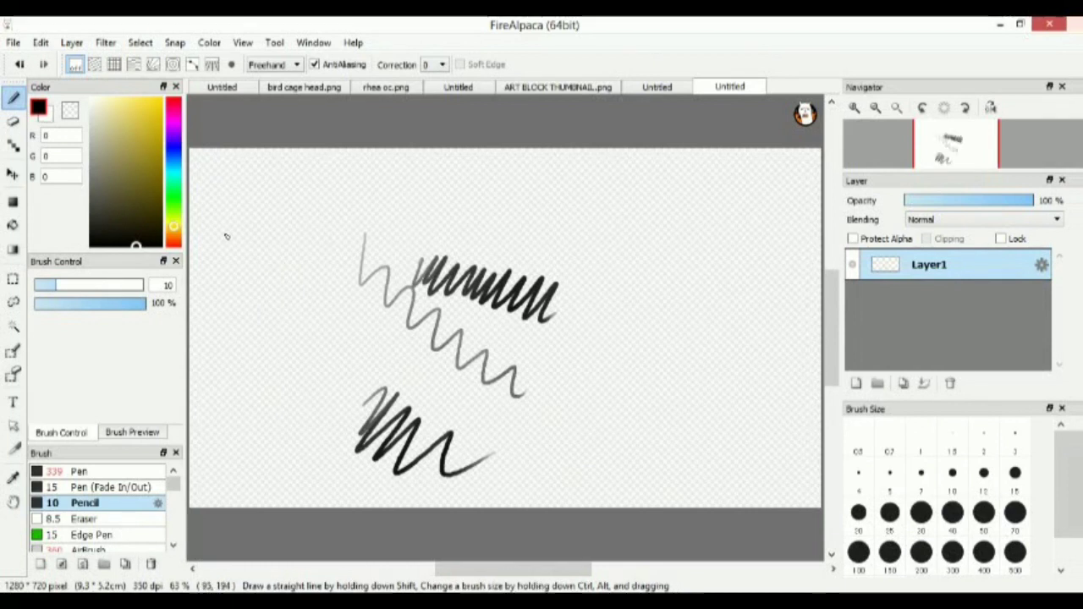
{"action": "mouse_move", "coordinate": [237, 255]}
{"action": "left_mouse_down"}
{"action": "mouse_move", "coordinate": [246, 323]}
{"action": "mouse_move", "coordinate": [282, 331]}
{"action": "left_mouse_up"}
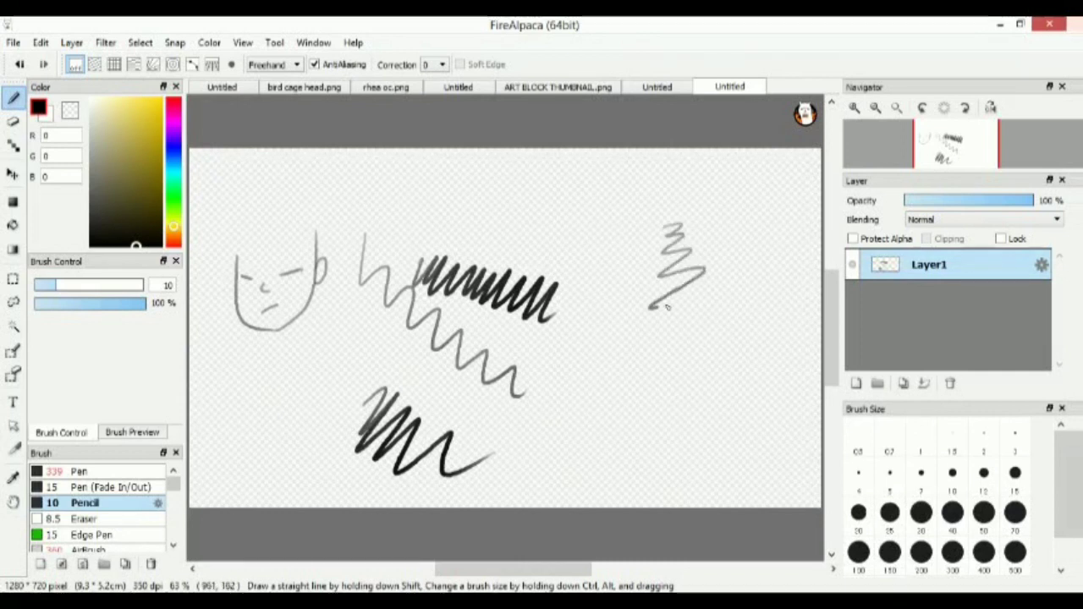
{"action": "mouse_move", "coordinate": [668, 308]}
{"action": "left_mouse_down"}
{"action": "mouse_move", "coordinate": [683, 375]}
{"action": "mouse_move", "coordinate": [679, 460]}
{"action": "mouse_move", "coordinate": [735, 501]}
{"action": "mouse_move", "coordinate": [818, 489]}
{"action": "left_mouse_up"}
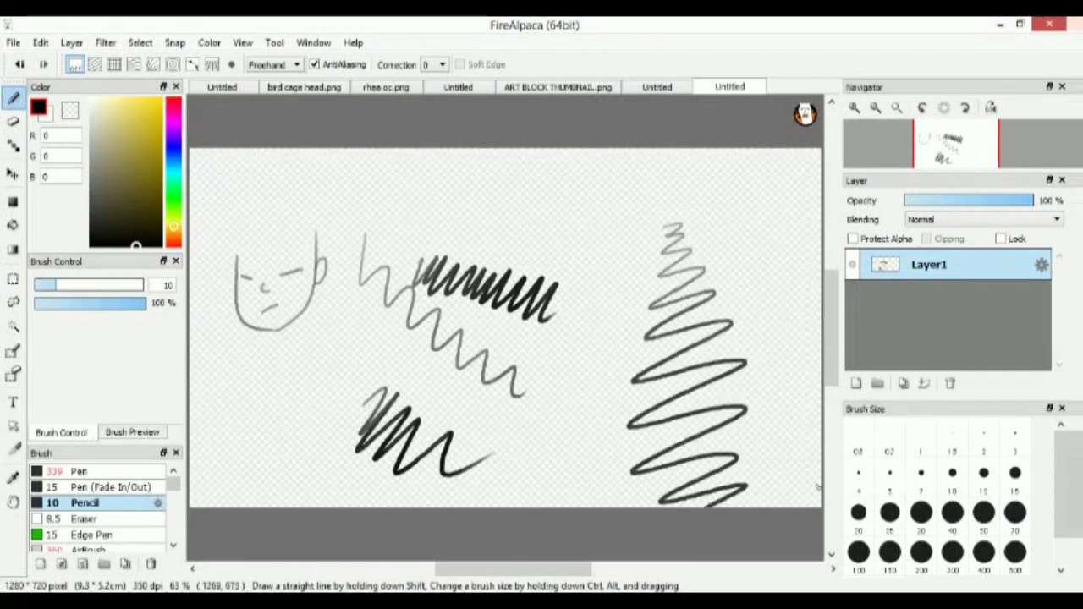
Erase all the pencil marks and draw a diagonal black zigzag with the Edge Pen at size 15 and edge width 40
{"action": "left_click", "coordinate": [13, 122]}
{"action": "mouse_move", "coordinate": [312, 245]}
{"action": "left_mouse_down"}
{"action": "mouse_move", "coordinate": [282, 368]}
{"action": "mouse_move", "coordinate": [322, 309]}
{"action": "mouse_move", "coordinate": [629, 278]}
{"action": "mouse_move", "coordinate": [741, 419]}
{"action": "left_mouse_up"}
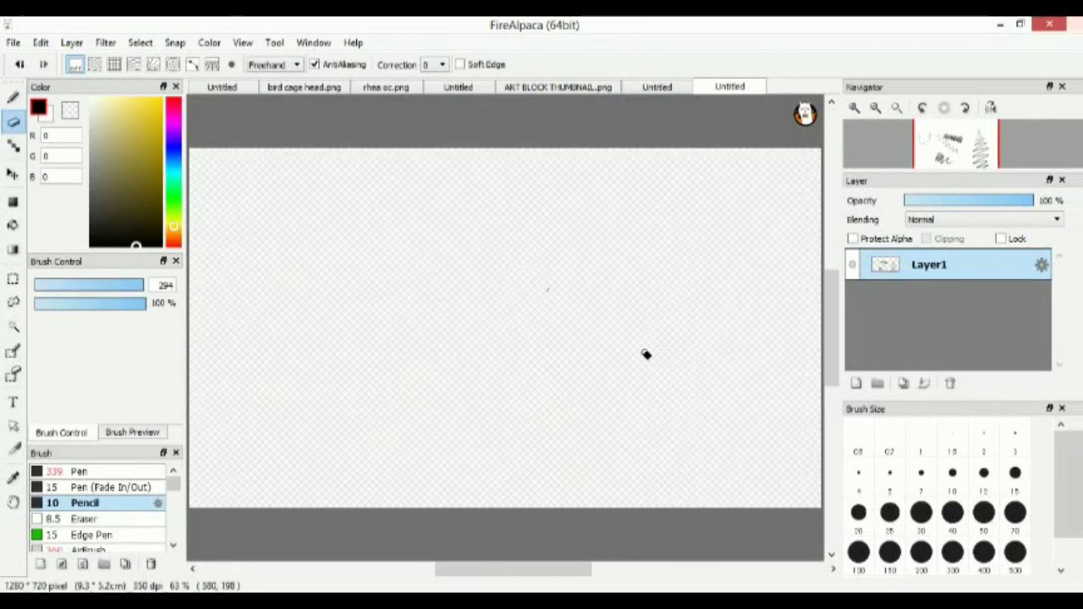
{"action": "left_click", "coordinate": [112, 519]}
{"action": "left_click", "coordinate": [109, 534]}
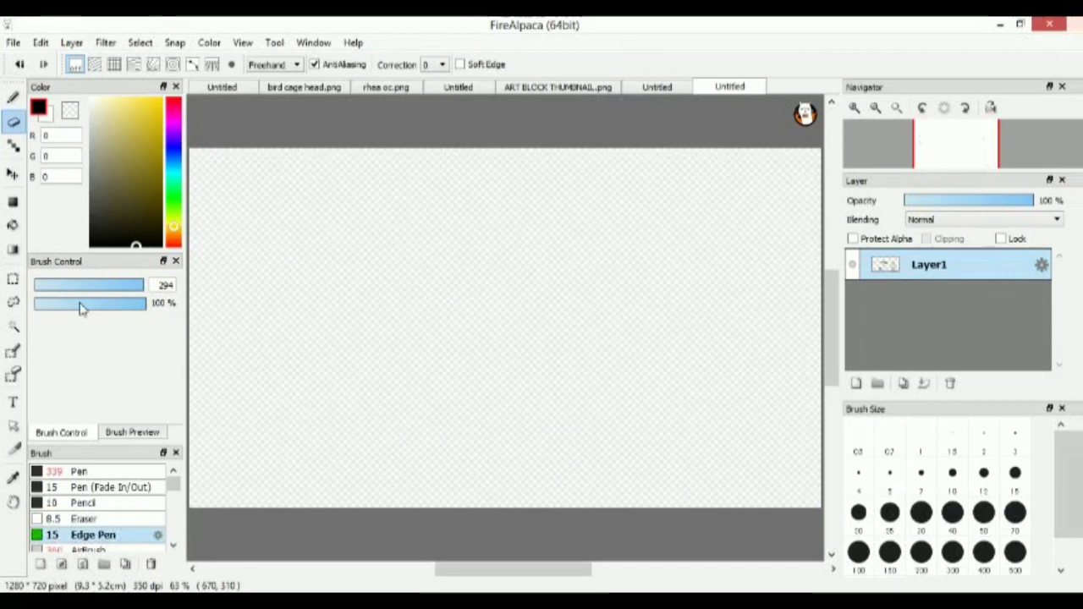
{"action": "left_click", "coordinate": [13, 98]}
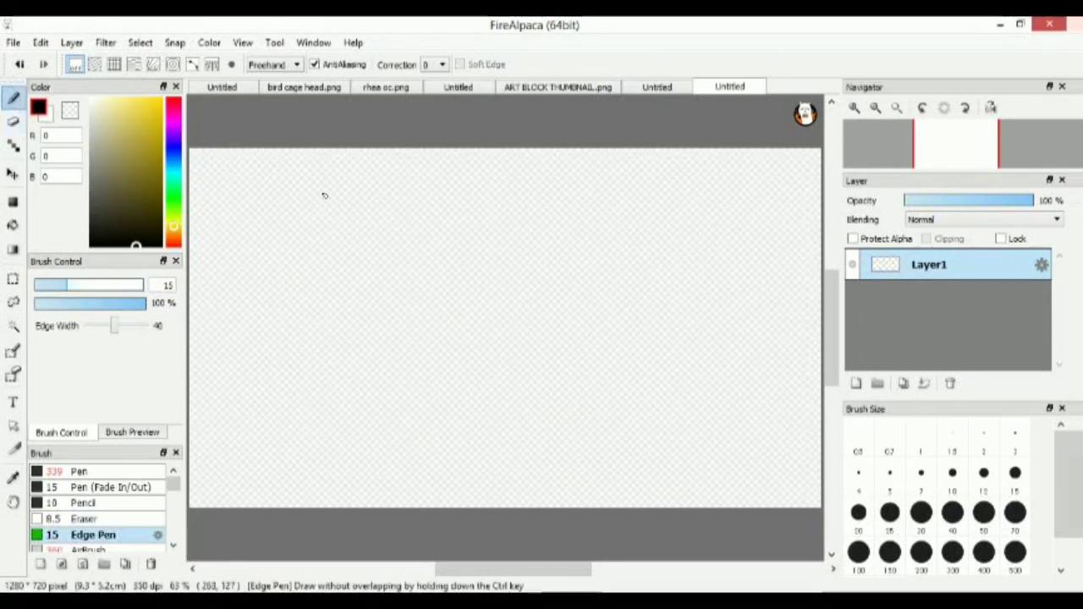
{"action": "mouse_move", "coordinate": [322, 177]}
{"action": "left_mouse_down"}
{"action": "mouse_move", "coordinate": [286, 293]}
{"action": "mouse_move", "coordinate": [444, 444]}
{"action": "mouse_move", "coordinate": [530, 455]}
{"action": "left_mouse_up"}
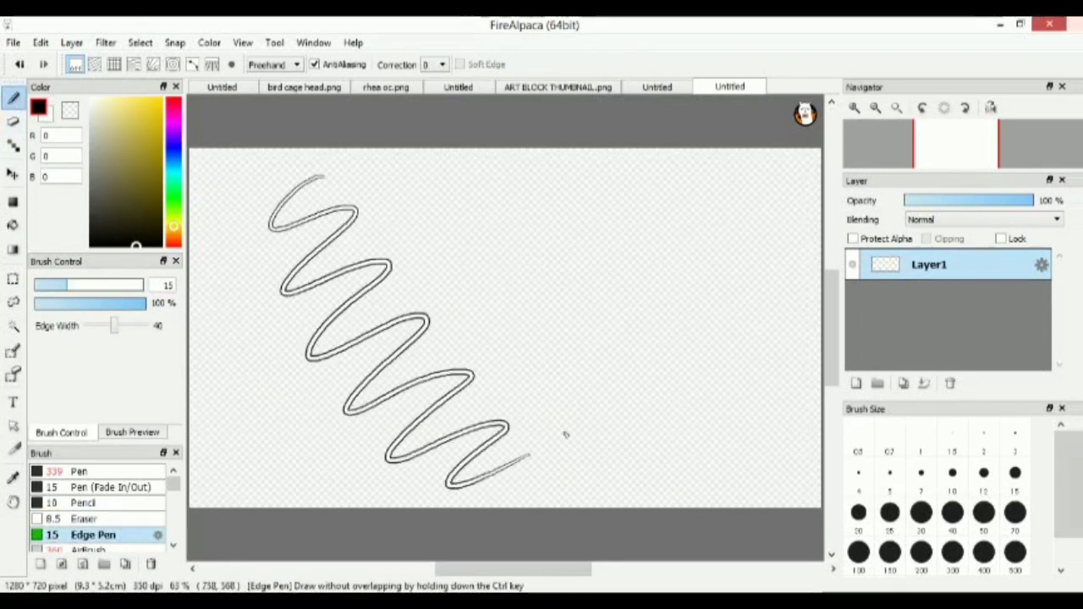
Set the Edge Pen to 51% opacity and edge width 12, and draw two more diagonal zigzags beside the first
{"action": "left_click", "coordinate": [116, 304]}
{"action": "mouse_move", "coordinate": [440, 227]}
{"action": "left_mouse_down"}
{"action": "mouse_move", "coordinate": [558, 249]}
{"action": "mouse_move", "coordinate": [634, 338]}
{"action": "mouse_move", "coordinate": [592, 409]}
{"action": "left_mouse_up"}
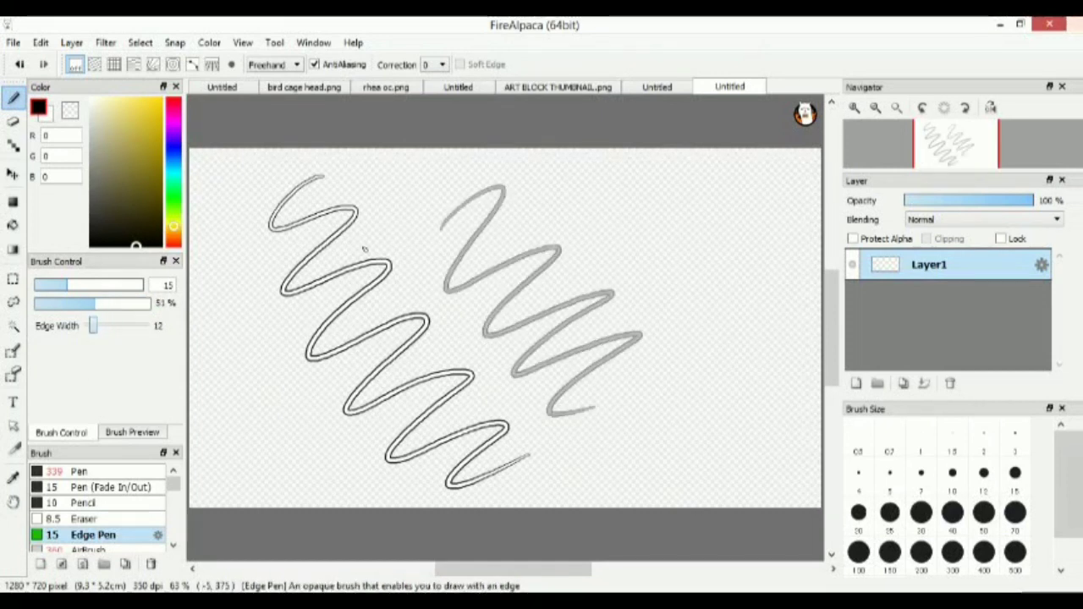
{"action": "mouse_move", "coordinate": [603, 219]}
{"action": "left_mouse_down"}
{"action": "mouse_move", "coordinate": [714, 277]}
{"action": "mouse_move", "coordinate": [705, 324]}
{"action": "mouse_move", "coordinate": [774, 340]}
{"action": "mouse_move", "coordinate": [733, 372]}
{"action": "left_mouse_up"}
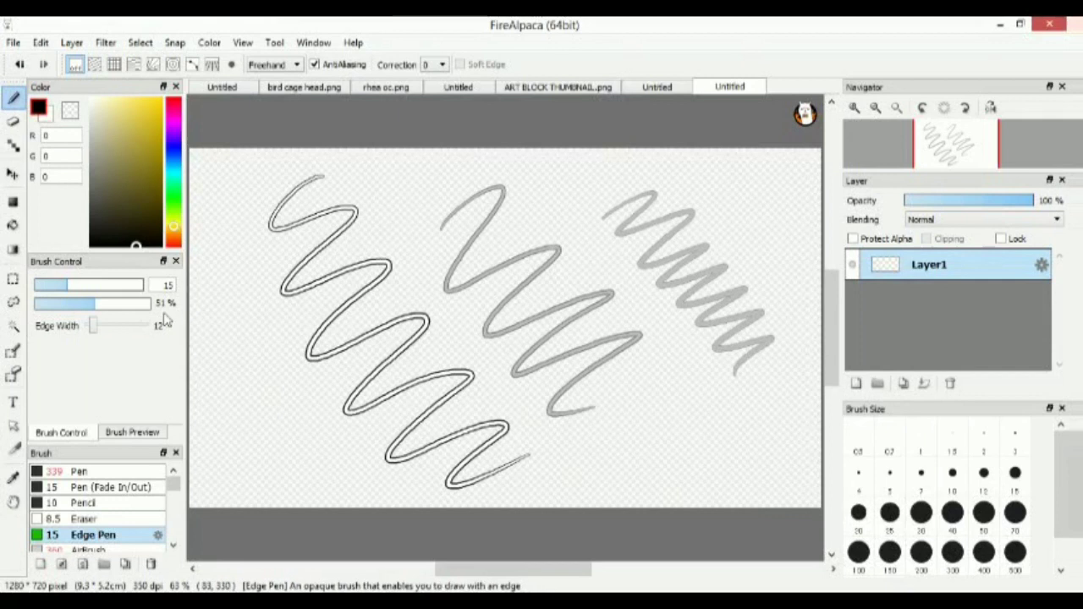
Draw one Edge Pen zigzag with edge width 5 on the left of the canvas and one with edge width 80 at the lower right
{"action": "left_click", "coordinate": [87, 326]}
{"action": "mouse_move", "coordinate": [237, 301]}
{"action": "left_mouse_down"}
{"action": "mouse_move", "coordinate": [269, 398]}
{"action": "mouse_move", "coordinate": [324, 472]}
{"action": "left_mouse_up"}
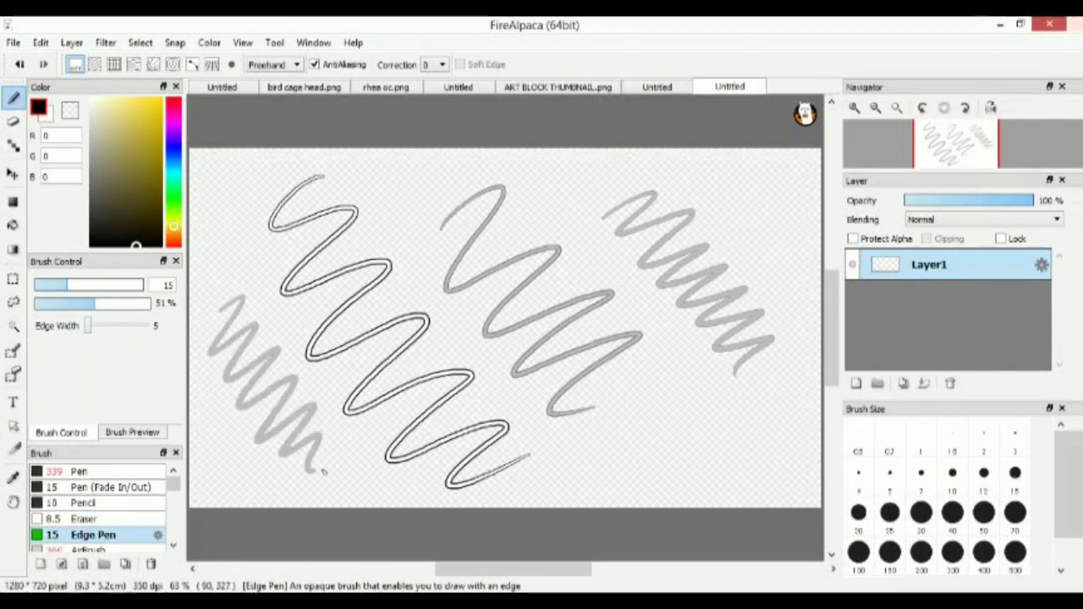
{"action": "left_click", "coordinate": [98, 330]}
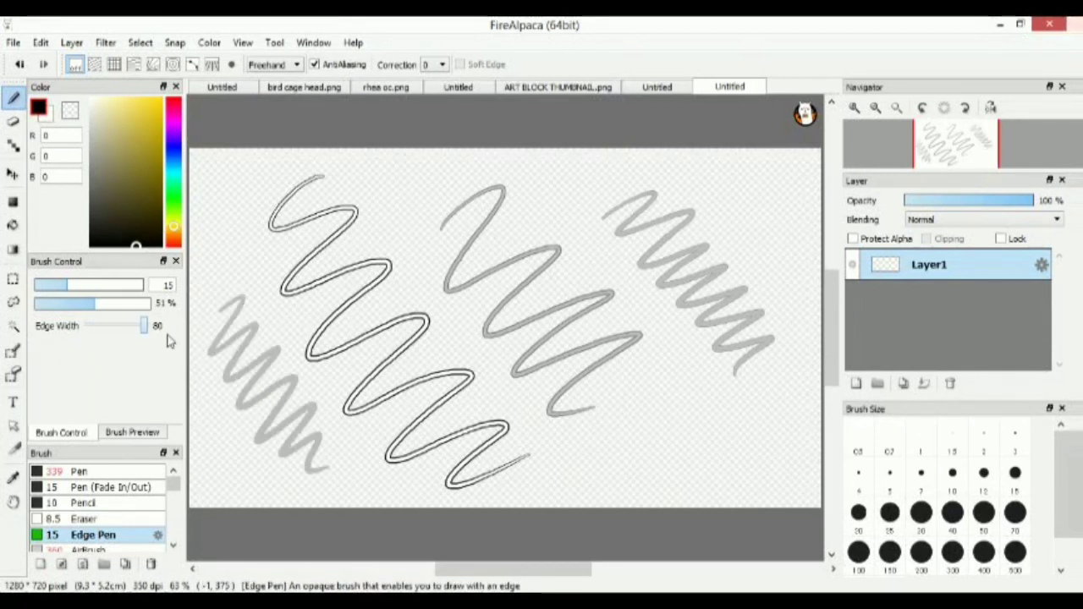
{"action": "mouse_move", "coordinate": [656, 391]}
{"action": "left_mouse_down"}
{"action": "mouse_move", "coordinate": [689, 416]}
{"action": "mouse_move", "coordinate": [694, 451]}
{"action": "mouse_move", "coordinate": [751, 441]}
{"action": "left_mouse_up"}
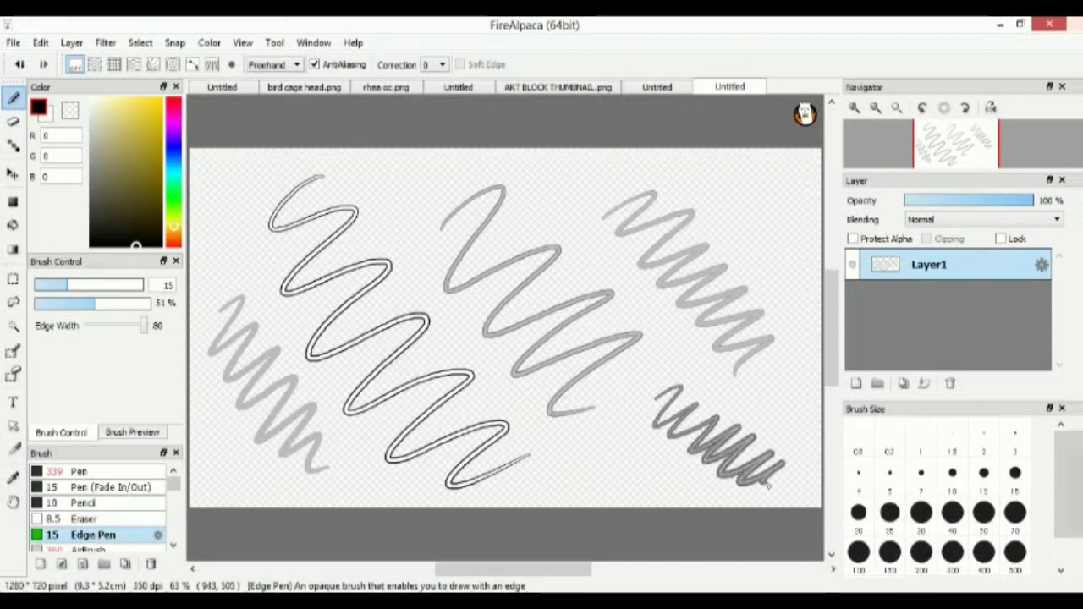
{"action": "left_click_drag", "start_coordinate": [767, 485], "coordinate": [782, 481]}
Erase all the Edge Pen zigzags and paint a large soft yellow spot with the AirBrush at size 360 and 100% opacity
{"action": "left_click", "coordinate": [13, 123]}
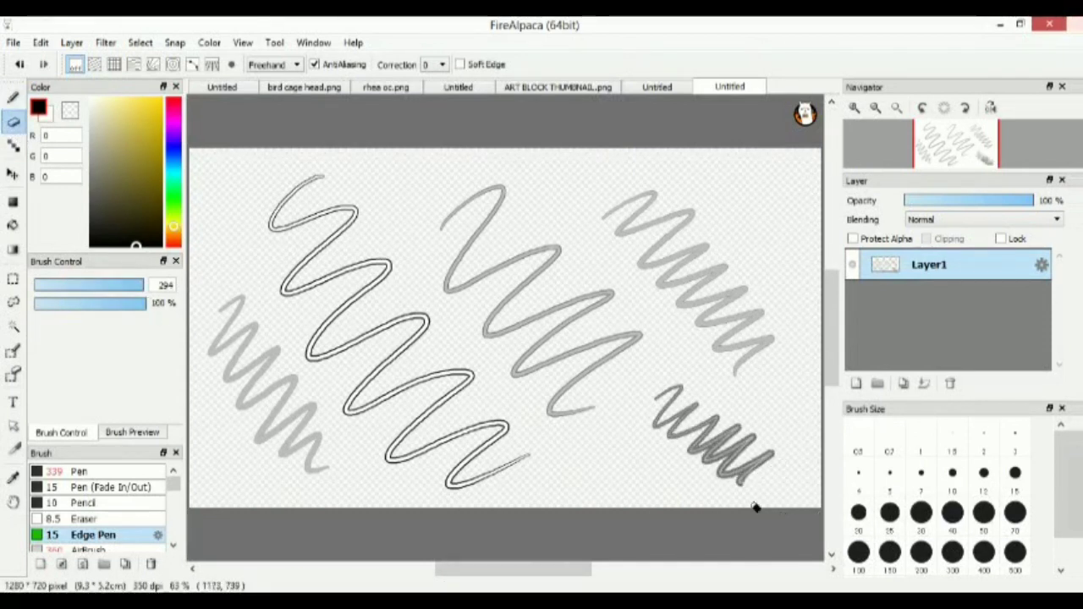
{"action": "mouse_move", "coordinate": [756, 506]}
{"action": "left_mouse_down"}
{"action": "mouse_move", "coordinate": [655, 450]}
{"action": "mouse_move", "coordinate": [677, 353]}
{"action": "mouse_move", "coordinate": [764, 242]}
{"action": "mouse_move", "coordinate": [684, 197]}
{"action": "mouse_move", "coordinate": [499, 152]}
{"action": "mouse_move", "coordinate": [280, 207]}
{"action": "left_mouse_up"}
{"action": "left_click_drag", "start_coordinate": [175, 486], "coordinate": [166, 493]}
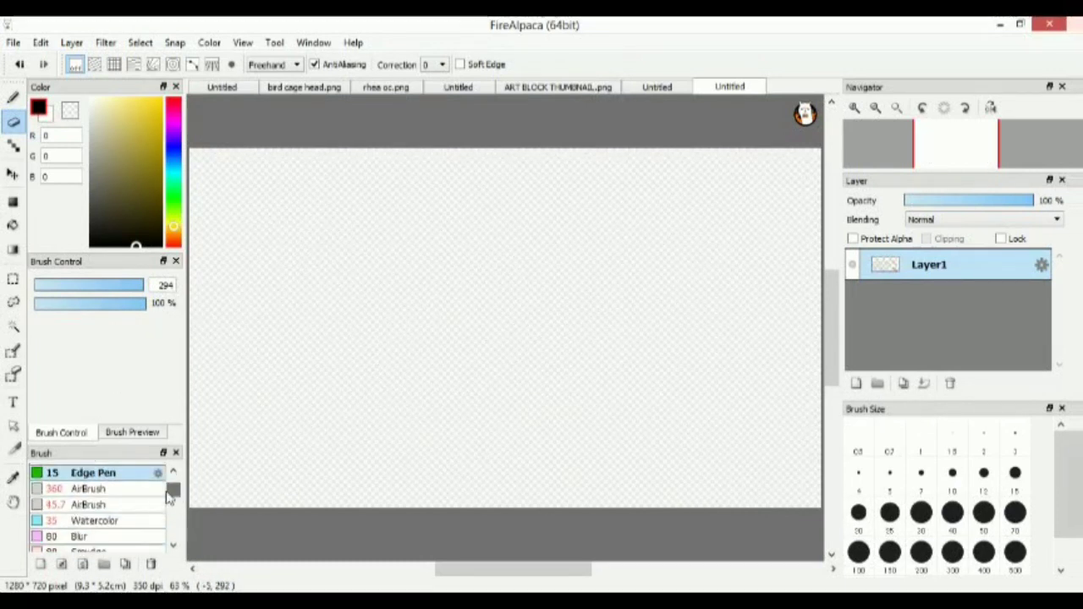
{"action": "left_click", "coordinate": [159, 489]}
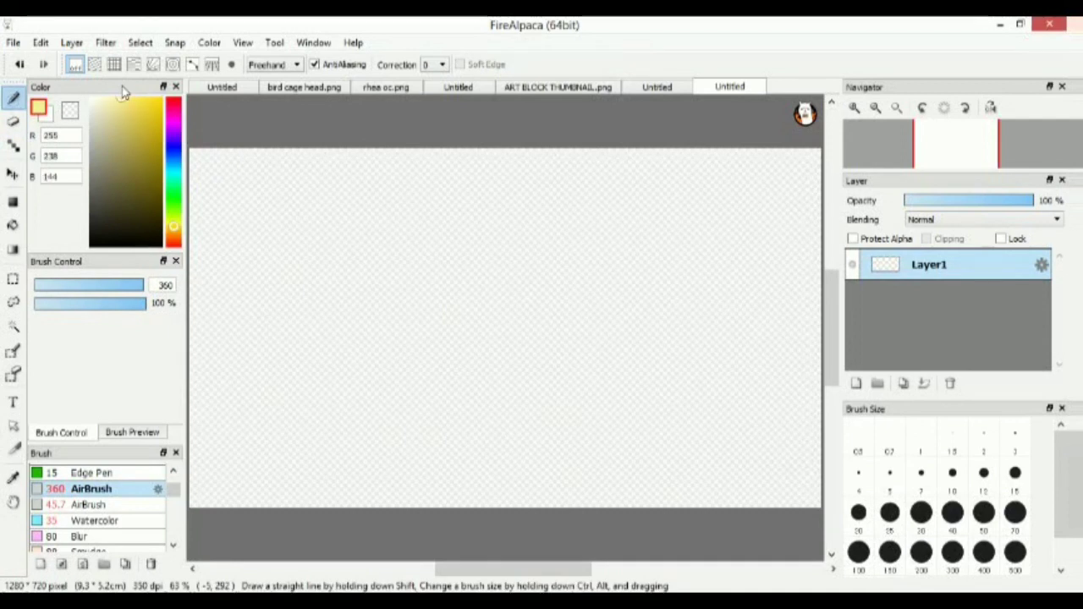
{"action": "mouse_move", "coordinate": [329, 213]}
{"action": "left_mouse_down"}
{"action": "mouse_move", "coordinate": [309, 234]}
{"action": "mouse_move", "coordinate": [315, 298]}
{"action": "left_mouse_up"}
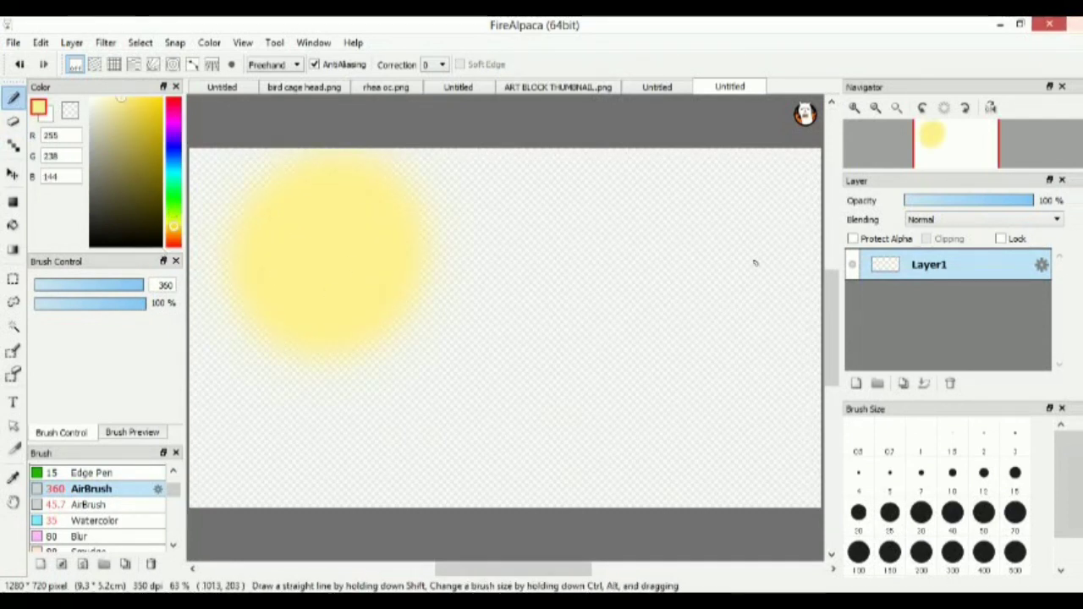
Airbrush a second yellow spot at 43% opacity, and draw a small ring and a thin zigzag at size 14.7
{"action": "left_click_drag", "start_coordinate": [128, 305], "coordinate": [85, 303]}
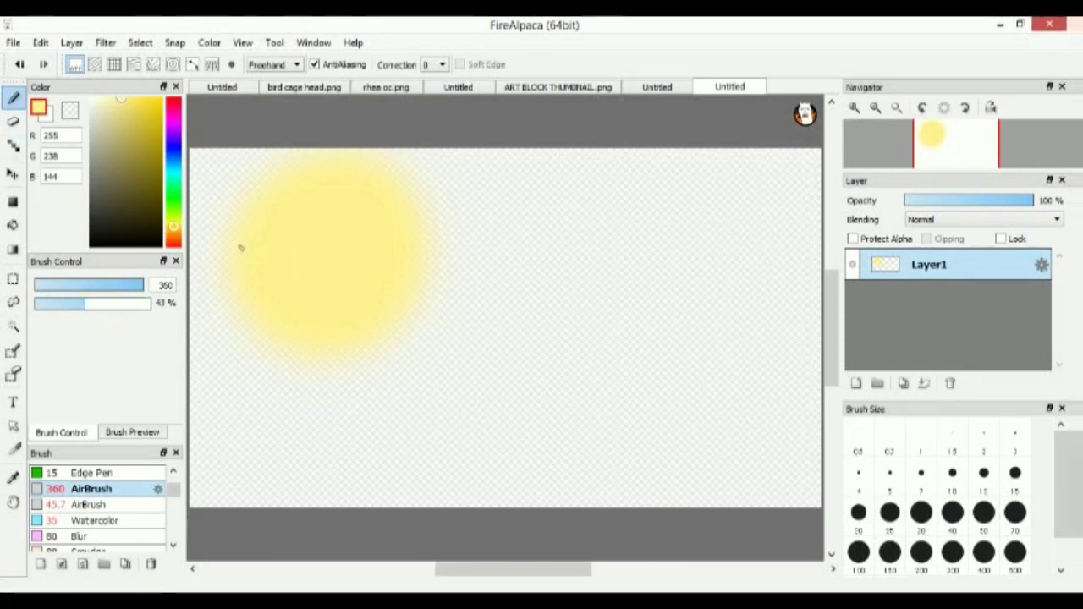
{"action": "mouse_move", "coordinate": [478, 368]}
{"action": "left_mouse_down"}
{"action": "mouse_move", "coordinate": [527, 381]}
{"action": "mouse_move", "coordinate": [515, 339]}
{"action": "left_mouse_up"}
{"action": "left_click_drag", "start_coordinate": [127, 285], "coordinate": [68, 285]}
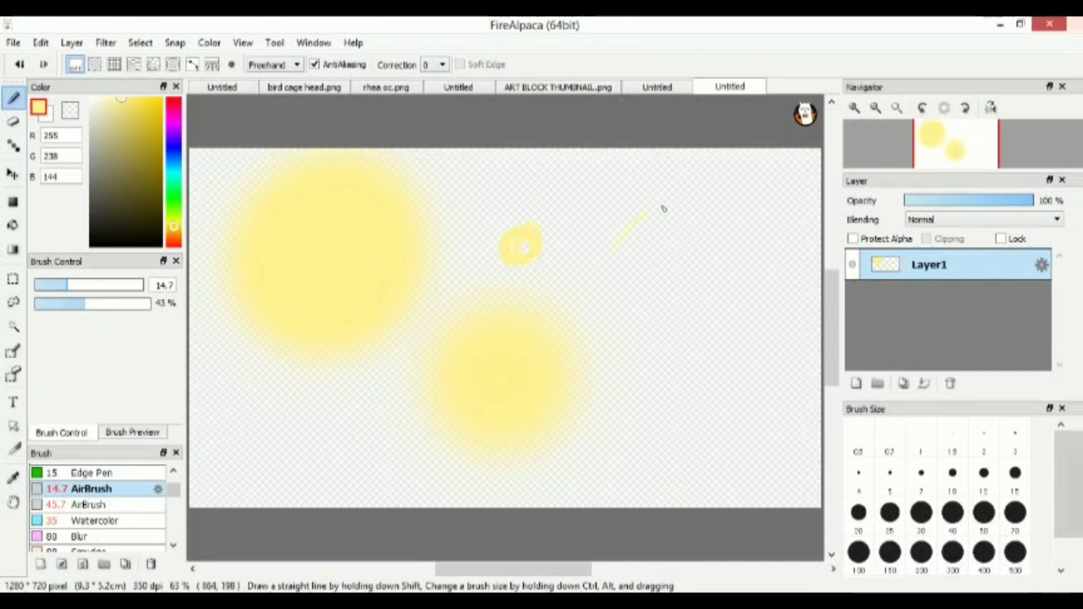
{"action": "left_click_drag", "start_coordinate": [748, 339], "coordinate": [755, 463]}
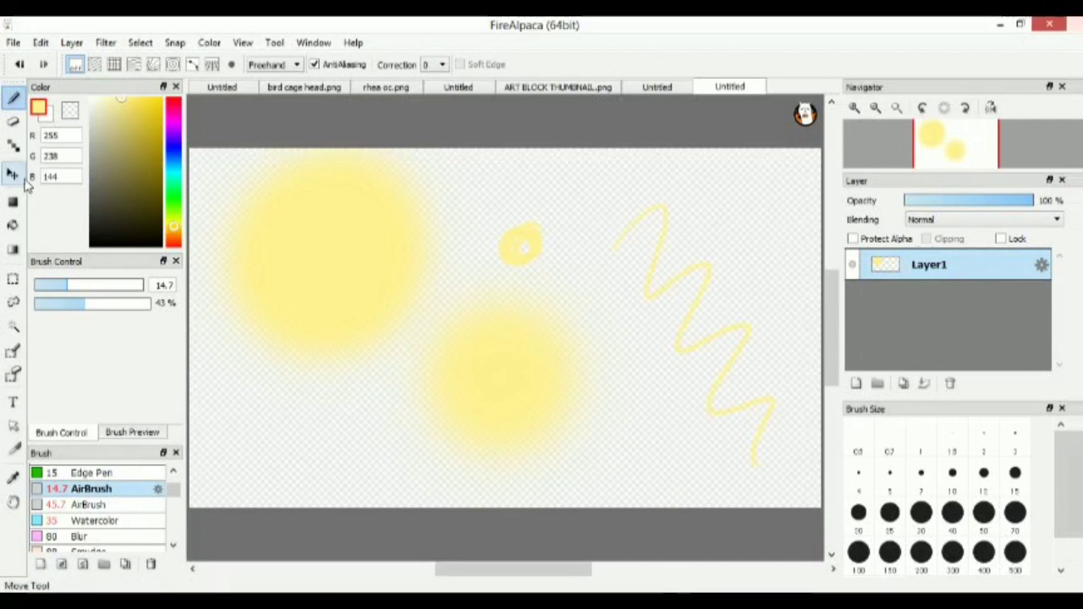
Erase all the airbrushed spots and lines with the Eraser at size 294
{"action": "left_click", "coordinate": [12, 121]}
{"action": "mouse_move", "coordinate": [321, 165]}
{"action": "left_mouse_down"}
{"action": "mouse_move", "coordinate": [229, 305]}
{"action": "mouse_move", "coordinate": [416, 299]}
{"action": "mouse_move", "coordinate": [541, 385]}
{"action": "left_mouse_up"}
{"action": "left_click_drag", "start_coordinate": [823, 398], "coordinate": [386, 494]}
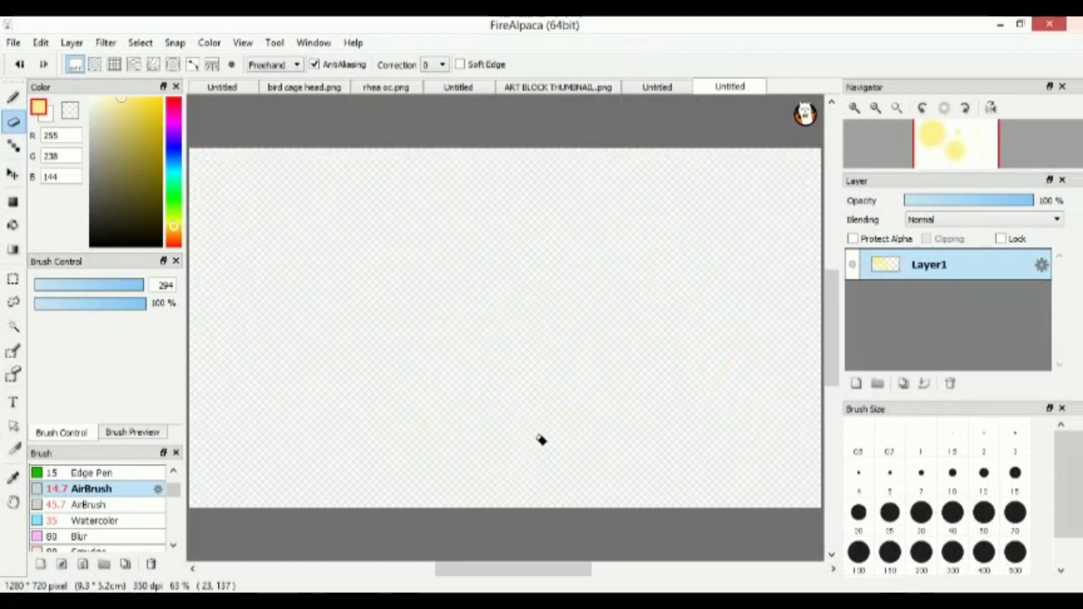
Fill the erased canvas with dark blue using the Bucket tool
{"action": "left_click", "coordinate": [173, 154]}
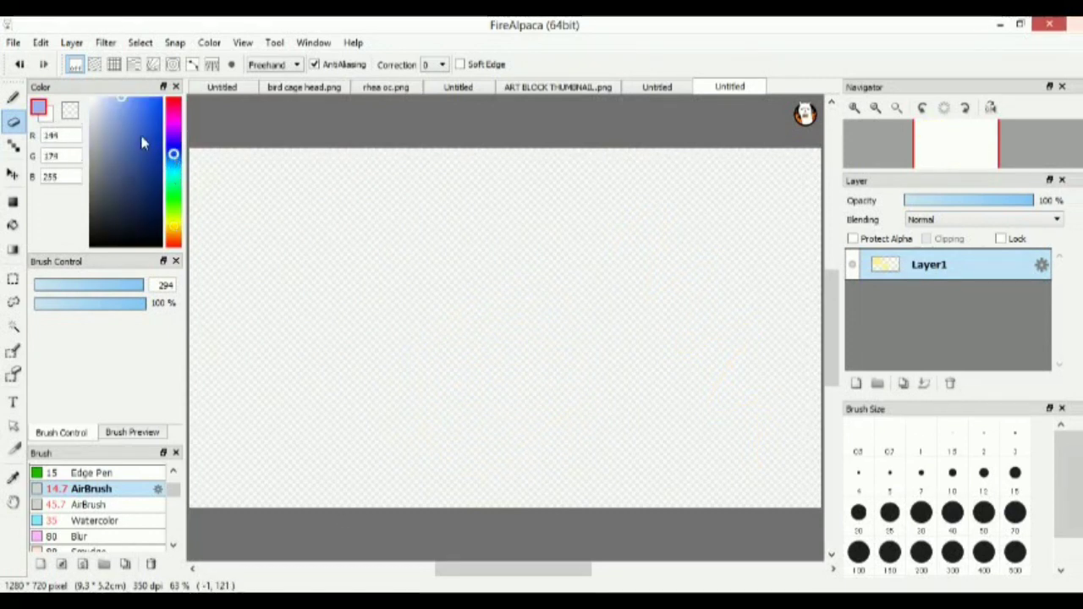
{"action": "left_click", "coordinate": [139, 191]}
{"action": "left_click", "coordinate": [13, 224]}
{"action": "left_click", "coordinate": [307, 235]}
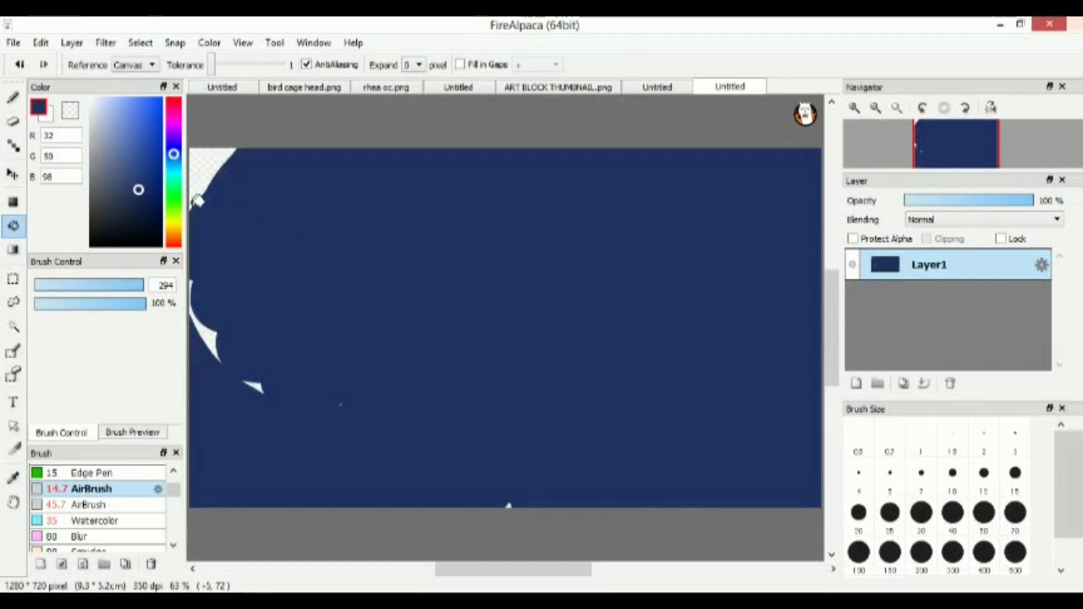
Paint over the unfilled gaps in the dark blue background with the AirBrush at size 464 and 100% opacity
{"action": "left_click", "coordinate": [13, 97]}
{"action": "mouse_move", "coordinate": [87, 286]}
{"action": "left_mouse_down"}
{"action": "mouse_move", "coordinate": [146, 288]}
{"action": "mouse_move", "coordinate": [156, 309]}
{"action": "left_mouse_up"}
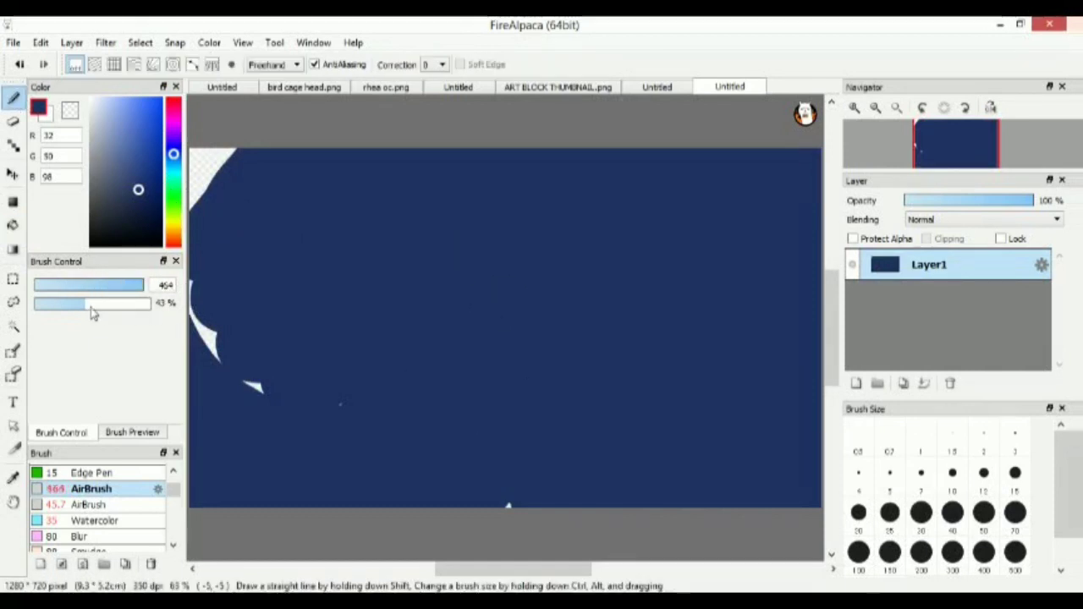
{"action": "left_click_drag", "start_coordinate": [91, 304], "coordinate": [155, 308]}
{"action": "left_click_drag", "start_coordinate": [203, 195], "coordinate": [210, 244]}
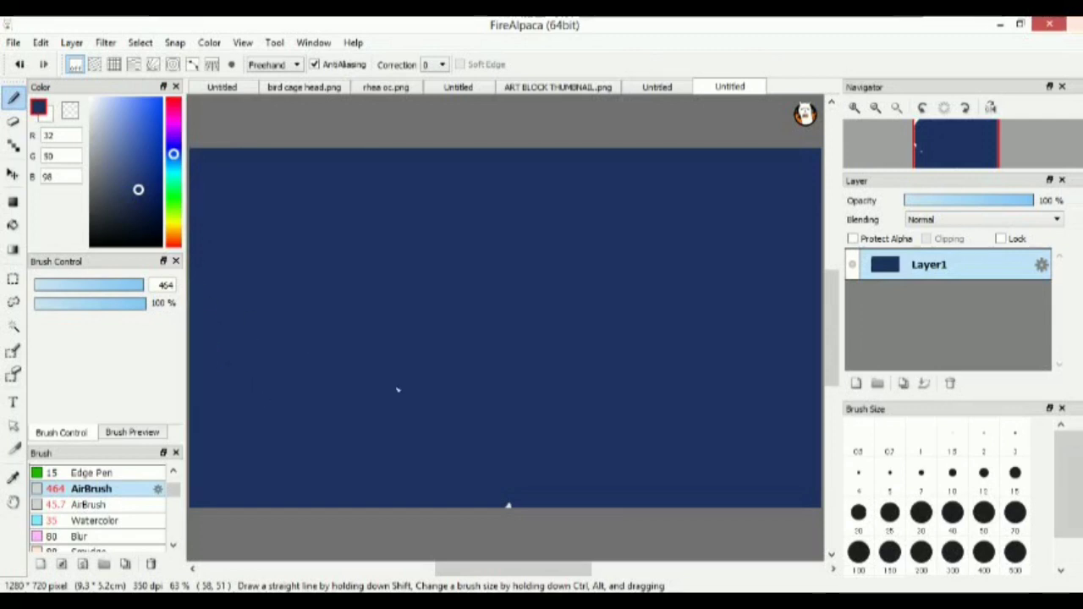
Airbrush lighter blue (RGB 84, 109, 179) across the upper canvas and blend dark indigo (RGB 38, 36, 112) over it
{"action": "left_click", "coordinate": [127, 141]}
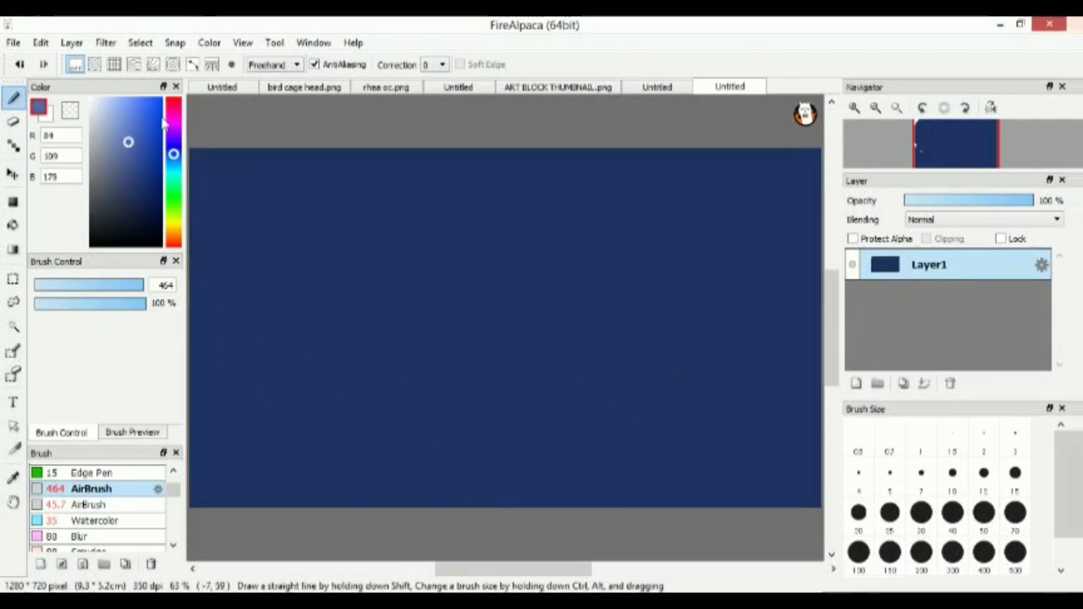
{"action": "mouse_move", "coordinate": [217, 152]}
{"action": "left_mouse_down"}
{"action": "mouse_move", "coordinate": [602, 104]}
{"action": "mouse_move", "coordinate": [741, 191]}
{"action": "mouse_move", "coordinate": [694, 321]}
{"action": "left_mouse_up"}
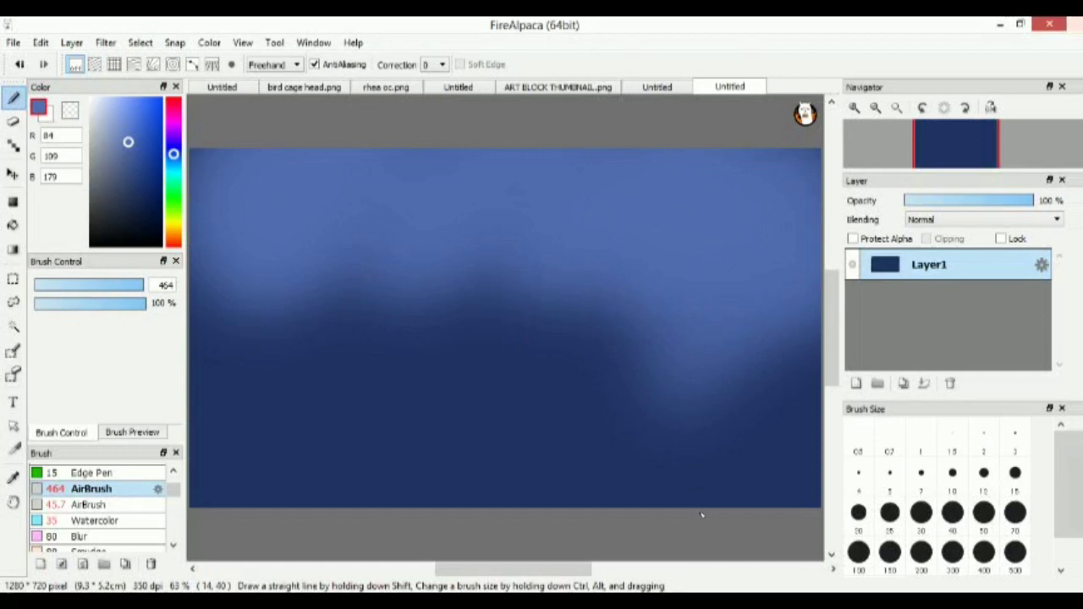
{"action": "left_click", "coordinate": [174, 147]}
{"action": "mouse_move", "coordinate": [188, 205]}
{"action": "left_mouse_down"}
{"action": "mouse_move", "coordinate": [278, 163]}
{"action": "mouse_move", "coordinate": [348, 205]}
{"action": "left_mouse_up"}
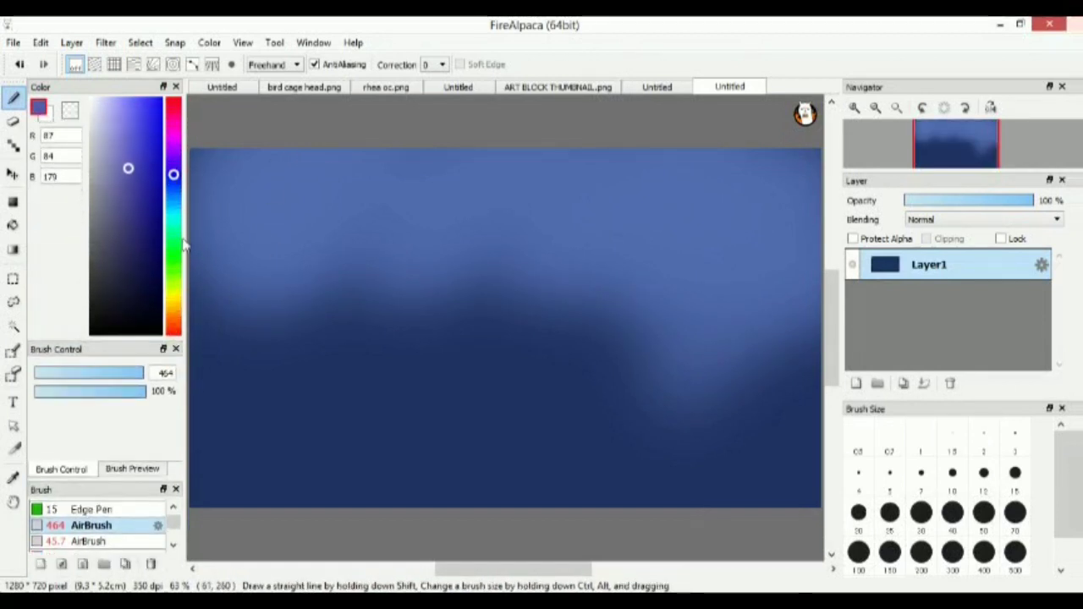
{"action": "left_click", "coordinate": [139, 230]}
{"action": "mouse_move", "coordinate": [224, 280]}
{"action": "left_mouse_down"}
{"action": "mouse_move", "coordinate": [235, 222]}
{"action": "mouse_move", "coordinate": [291, 410]}
{"action": "mouse_move", "coordinate": [590, 356]}
{"action": "mouse_move", "coordinate": [670, 296]}
{"action": "mouse_move", "coordinate": [279, 195]}
{"action": "left_mouse_up"}
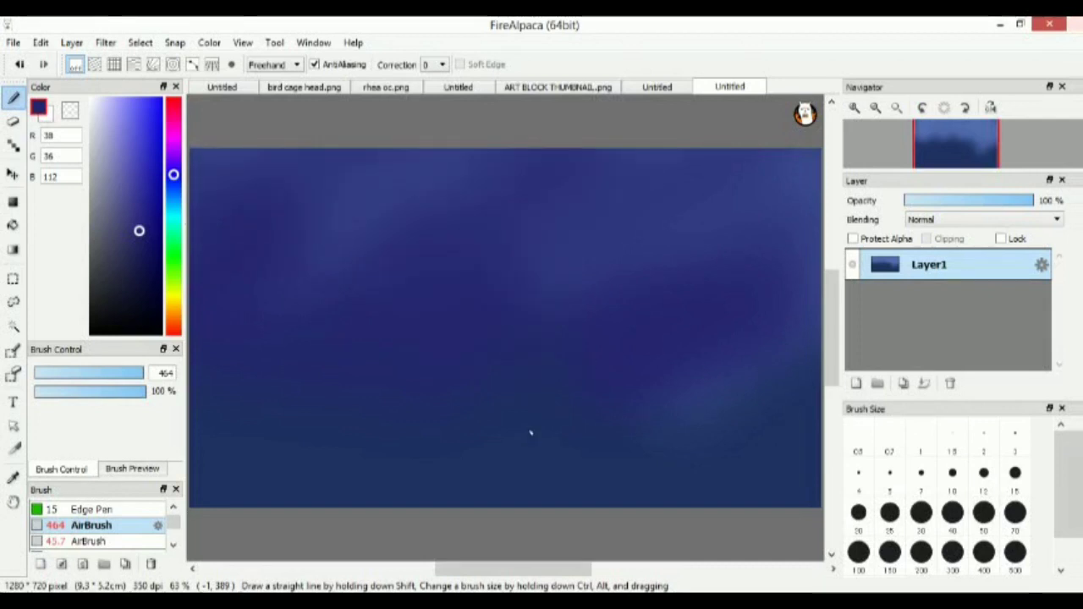
Blend alternating violet-blue and darker indigo strokes over the sky background with the AirBrush at size 464
{"action": "left_click", "coordinate": [133, 181]}
{"action": "mouse_move", "coordinate": [358, 375]}
{"action": "left_mouse_down"}
{"action": "mouse_move", "coordinate": [698, 243]}
{"action": "mouse_move", "coordinate": [878, 306]}
{"action": "mouse_move", "coordinate": [867, 387]}
{"action": "mouse_move", "coordinate": [815, 217]}
{"action": "left_mouse_up"}
{"action": "left_click", "coordinate": [130, 240]}
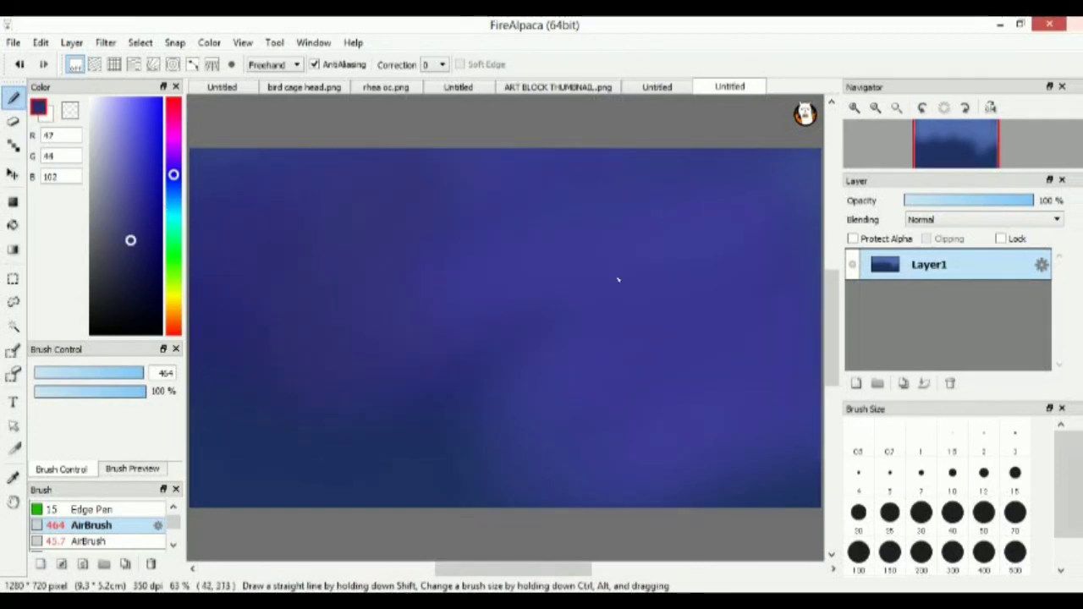
{"action": "left_click_drag", "start_coordinate": [619, 280], "coordinate": [795, 423]}
{"action": "left_click", "coordinate": [135, 160]}
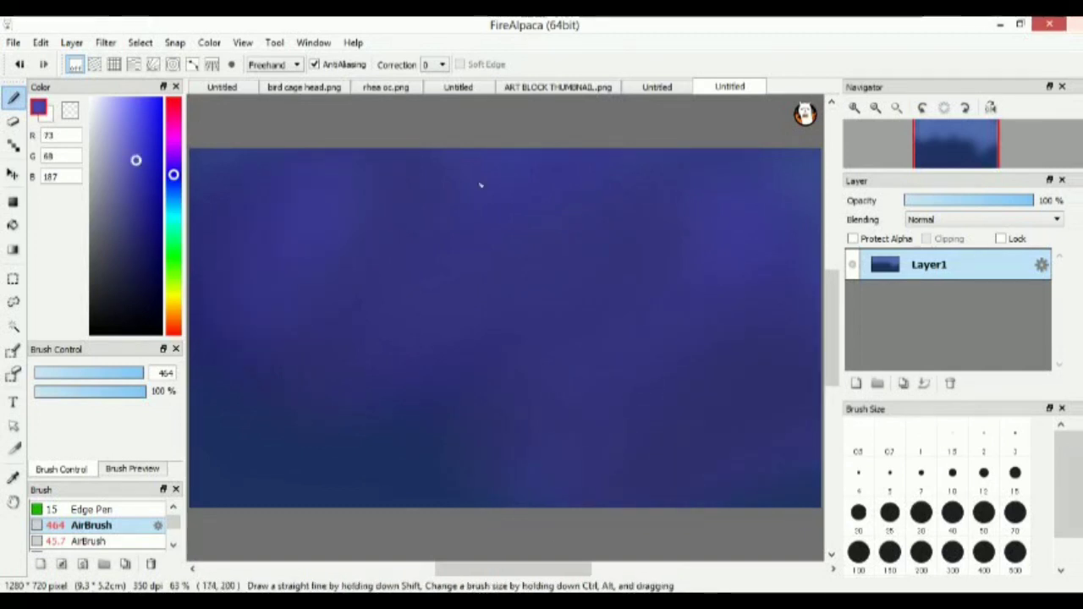
{"action": "left_click_drag", "start_coordinate": [515, 447], "coordinate": [549, 288]}
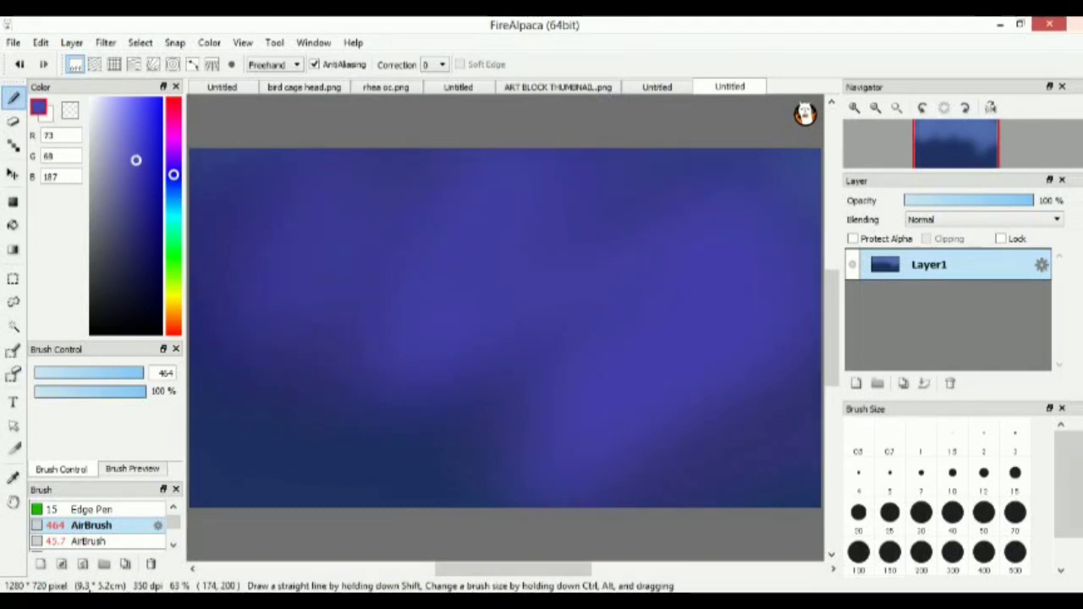
Dot soft yellow and pale cream stars over the left half of the sky with the AirBrush at size 45.7 and 40% opacity
{"action": "left_click", "coordinate": [173, 303]}
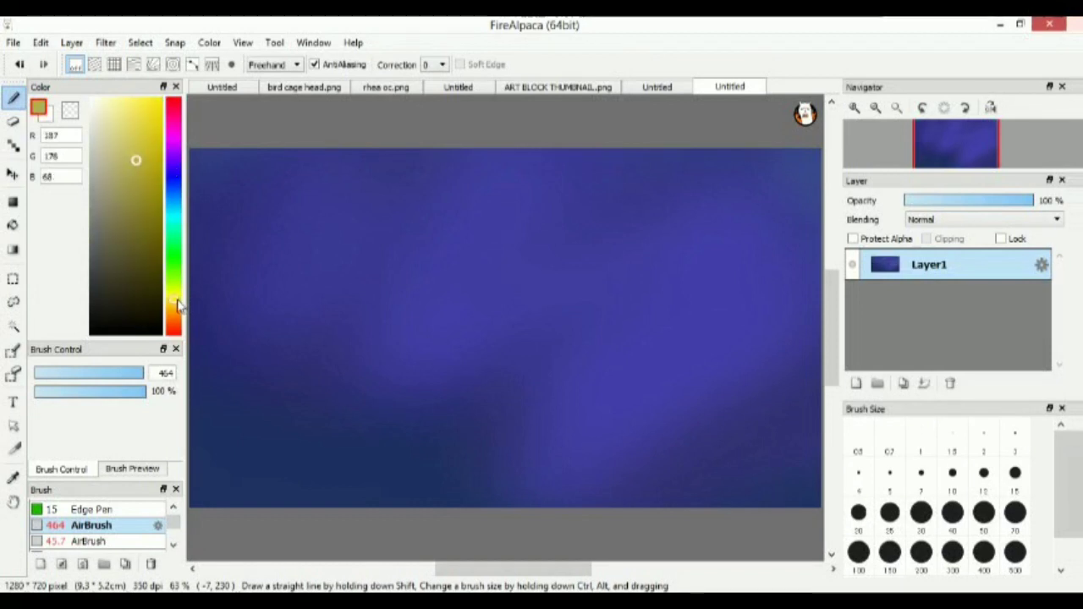
{"action": "left_click", "coordinate": [123, 98]}
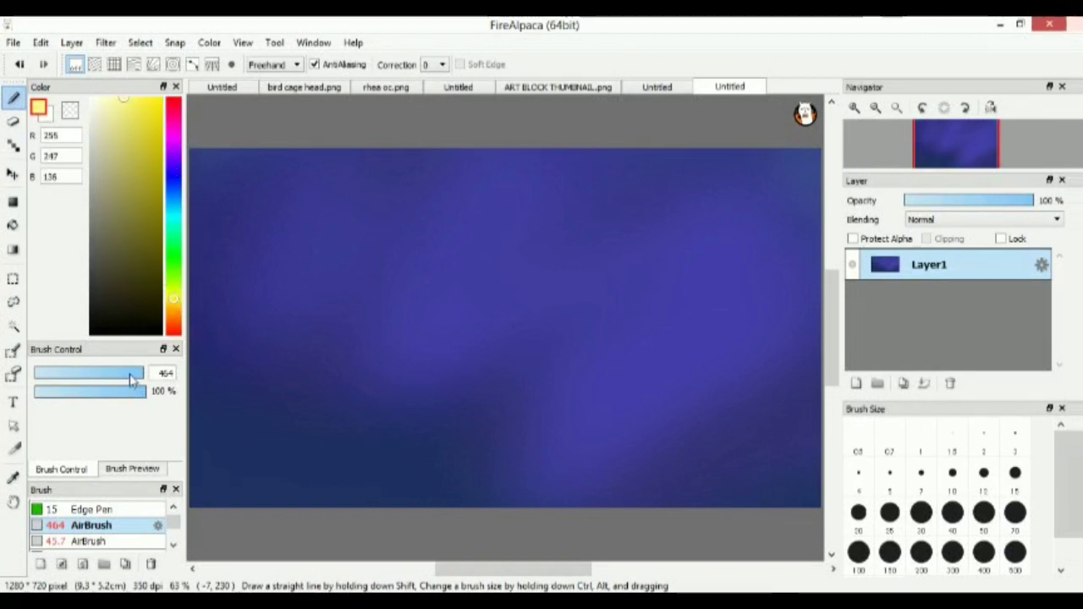
{"action": "mouse_move", "coordinate": [131, 381]}
{"action": "left_mouse_down"}
{"action": "mouse_move", "coordinate": [113, 374]}
{"action": "mouse_move", "coordinate": [85, 414]}
{"action": "left_mouse_up"}
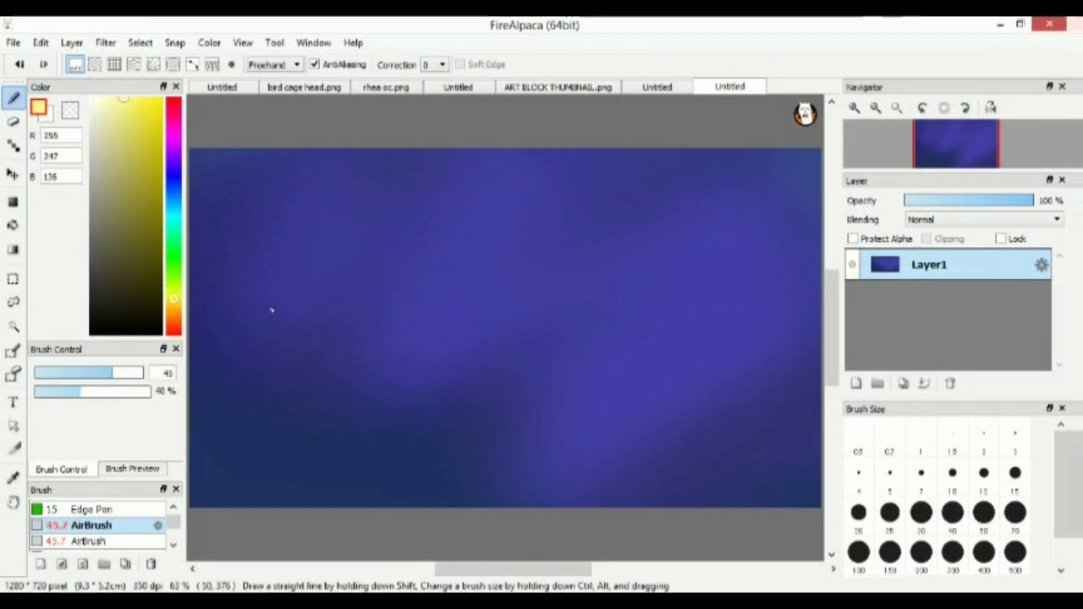
{"action": "left_click", "coordinate": [312, 276]}
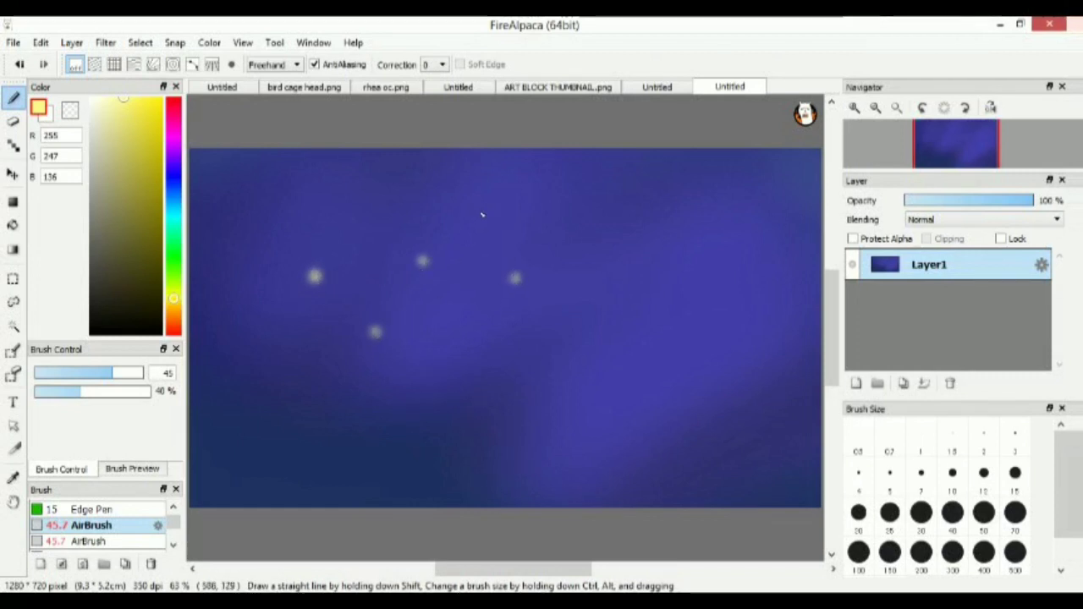
{"action": "left_click", "coordinate": [348, 213]}
{"action": "left_click", "coordinate": [283, 394]}
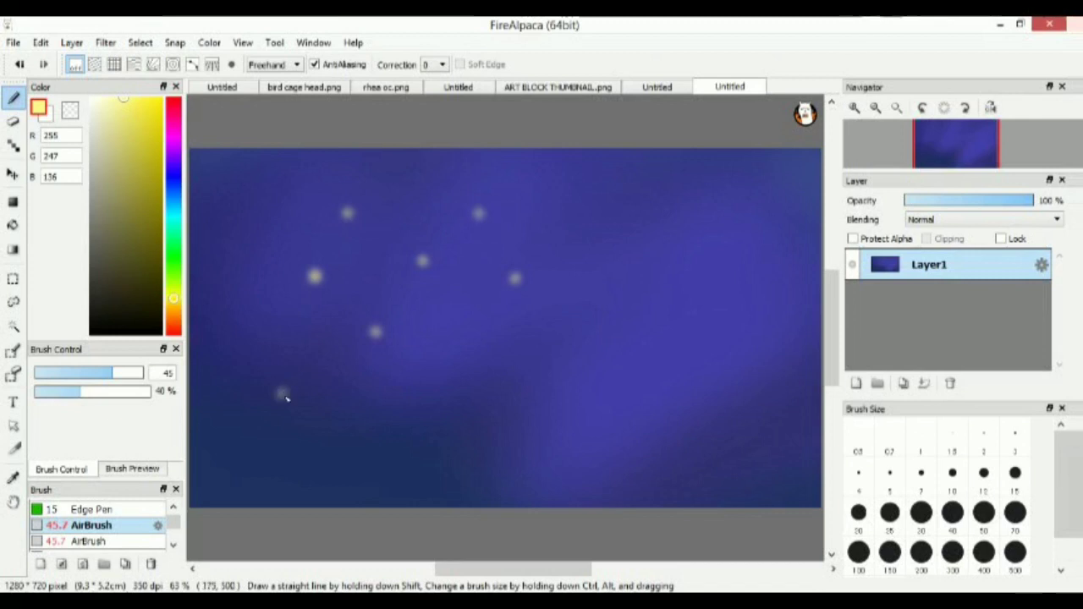
{"action": "left_click", "coordinate": [99, 99]}
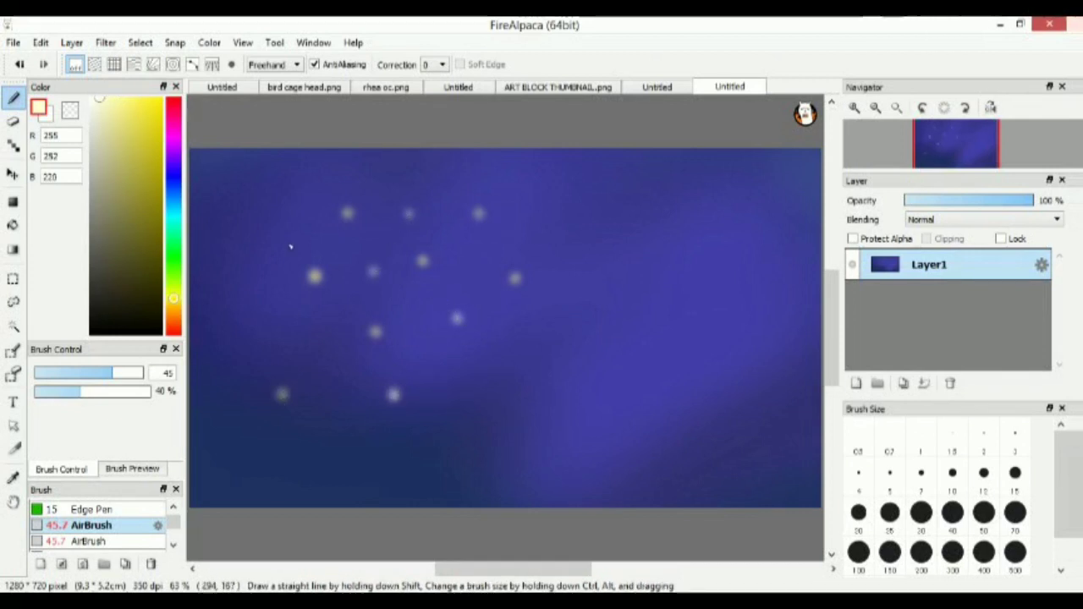
{"action": "left_click", "coordinate": [289, 325]}
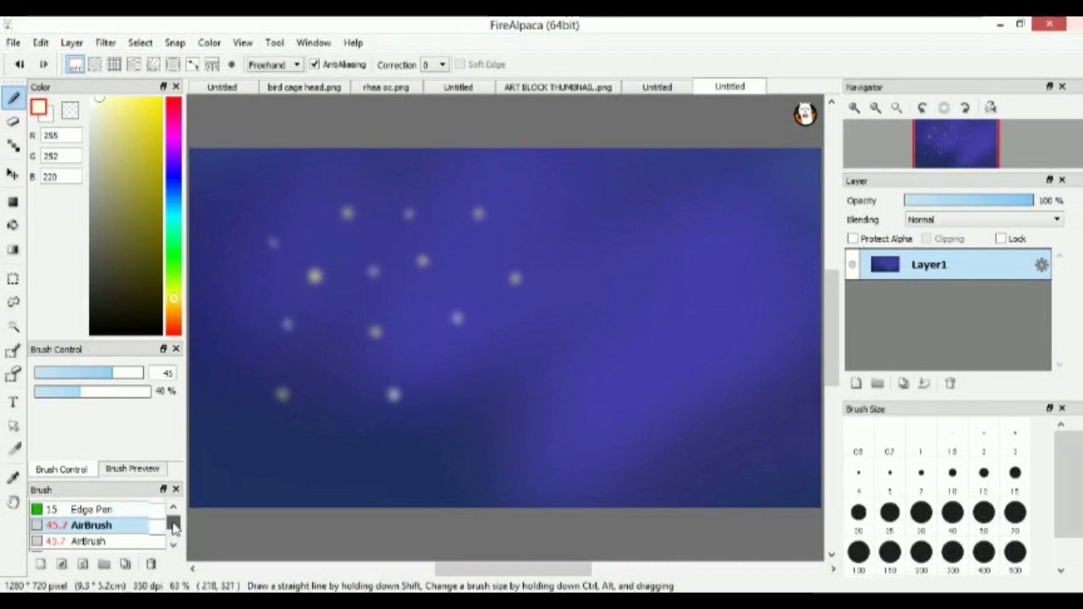
Add four brighter cream stars near the lower centre with the second AirBrush at size 45.7 and 41% opacity
{"action": "scroll", "coordinate": [170, 522], "scroll_direction": "up", "scroll_amount": 5}
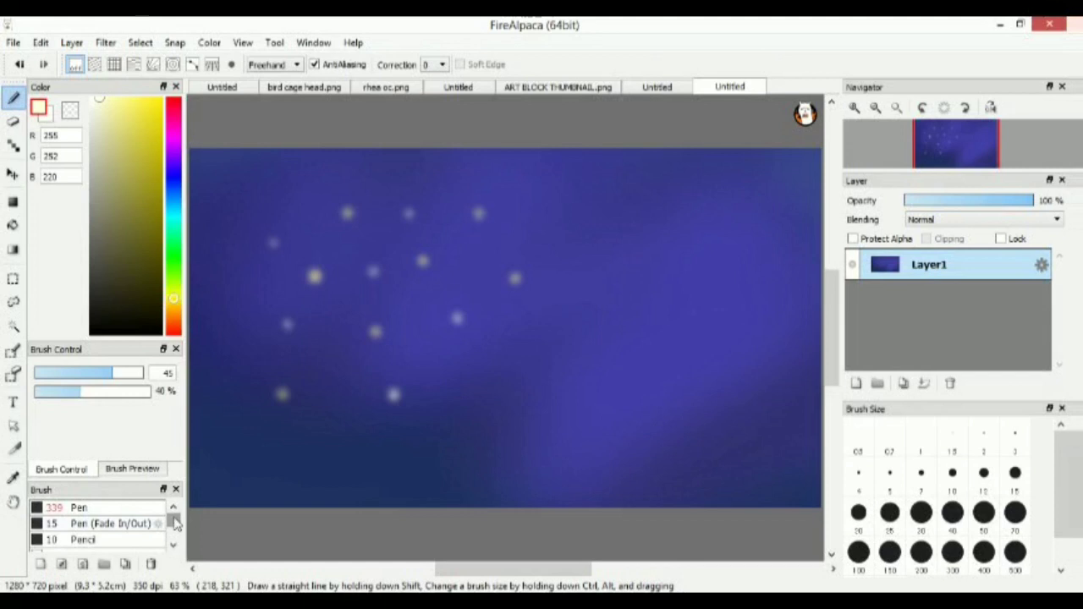
{"action": "scroll", "coordinate": [172, 523], "scroll_direction": "down", "scroll_amount": 5}
{"action": "left_click", "coordinate": [144, 531]}
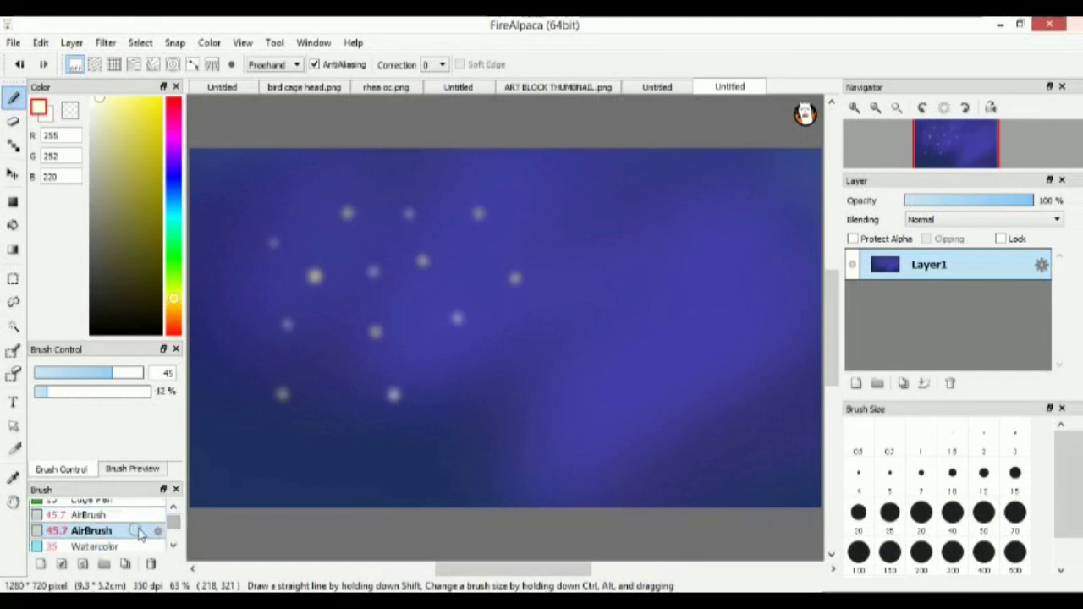
{"action": "left_click", "coordinate": [82, 392]}
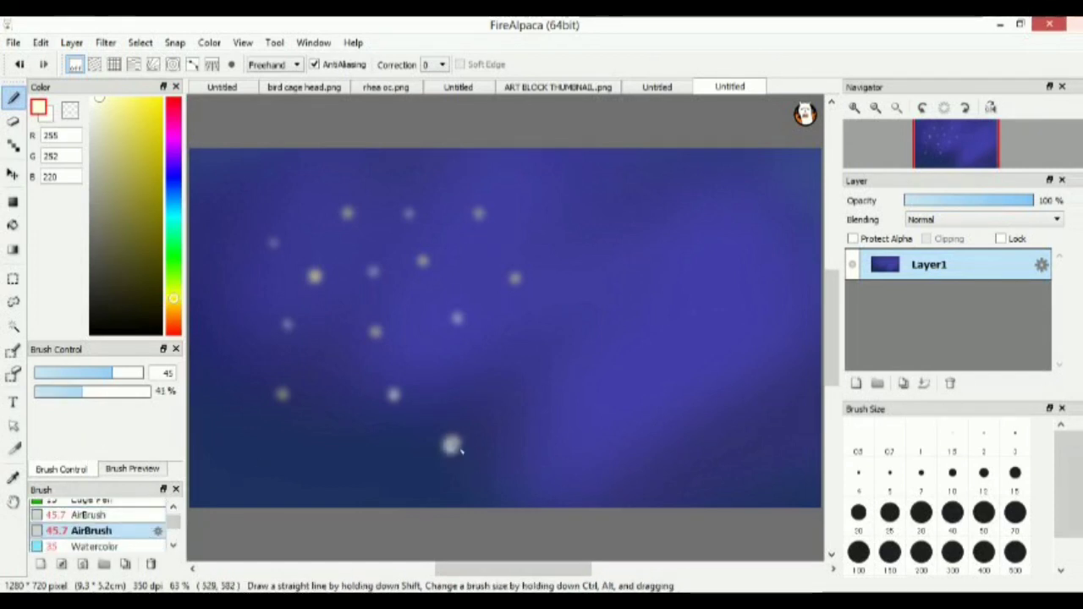
{"action": "left_click", "coordinate": [461, 451]}
{"action": "left_click", "coordinate": [491, 417]}
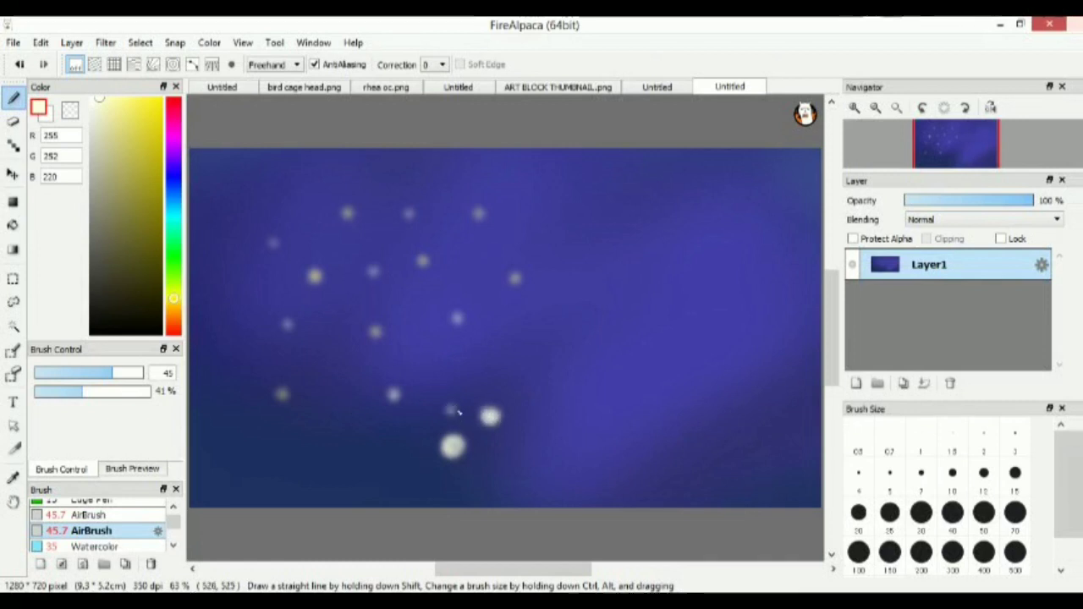
{"action": "left_click", "coordinate": [409, 442]}
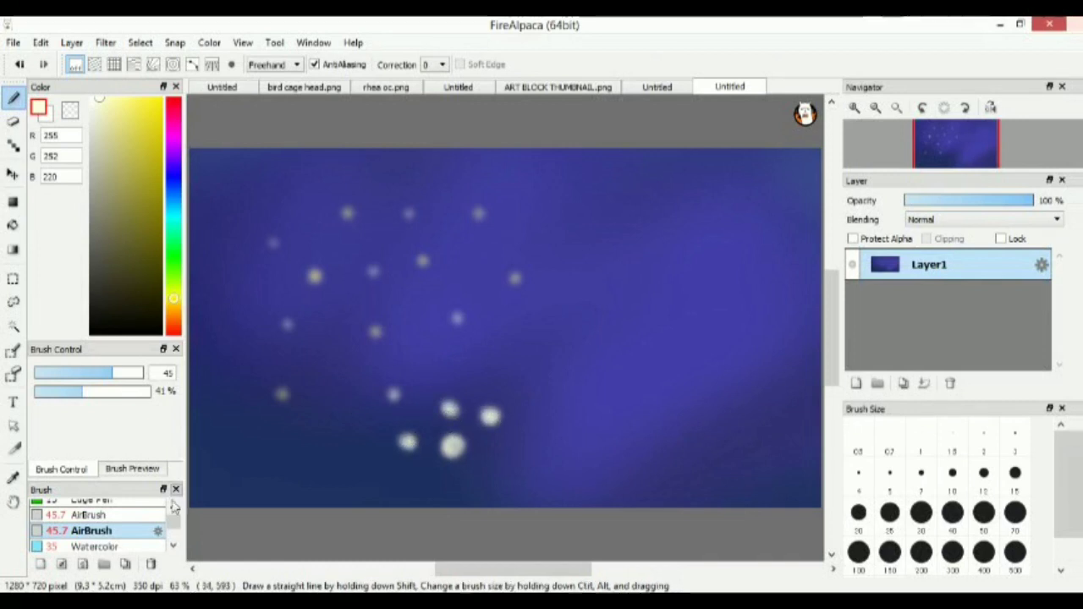
Erase the entire starry sky with the Eraser at size 435 and 100% opacity, and choose black for the brush
{"action": "left_click_drag", "start_coordinate": [179, 523], "coordinate": [177, 520]}
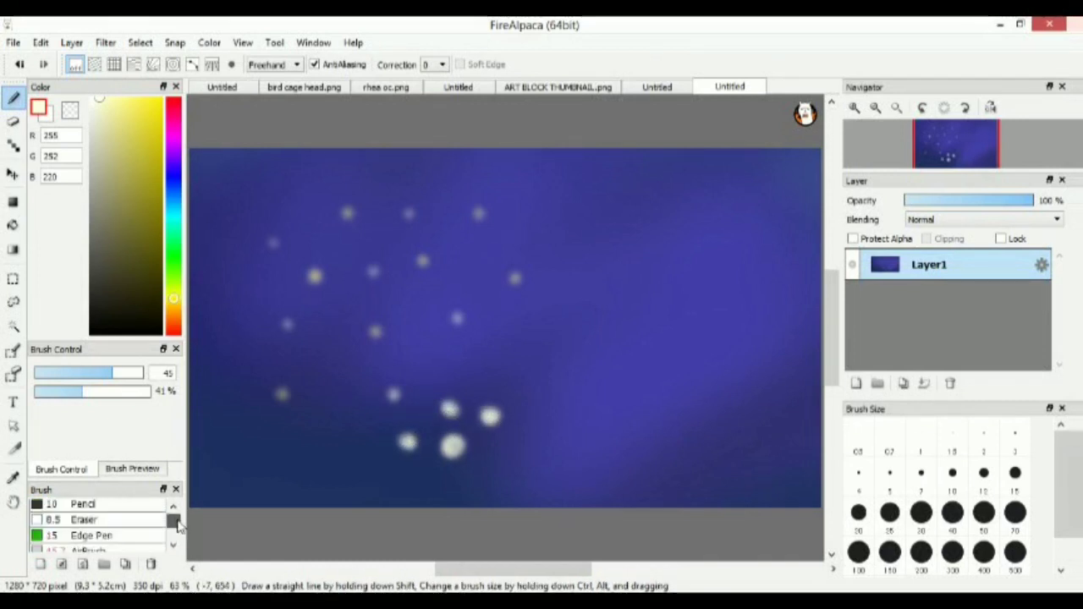
{"action": "scroll", "coordinate": [175, 524], "scroll_direction": "down", "scroll_amount": 3}
{"action": "scroll", "coordinate": [176, 524], "scroll_direction": "up", "scroll_amount": 1}
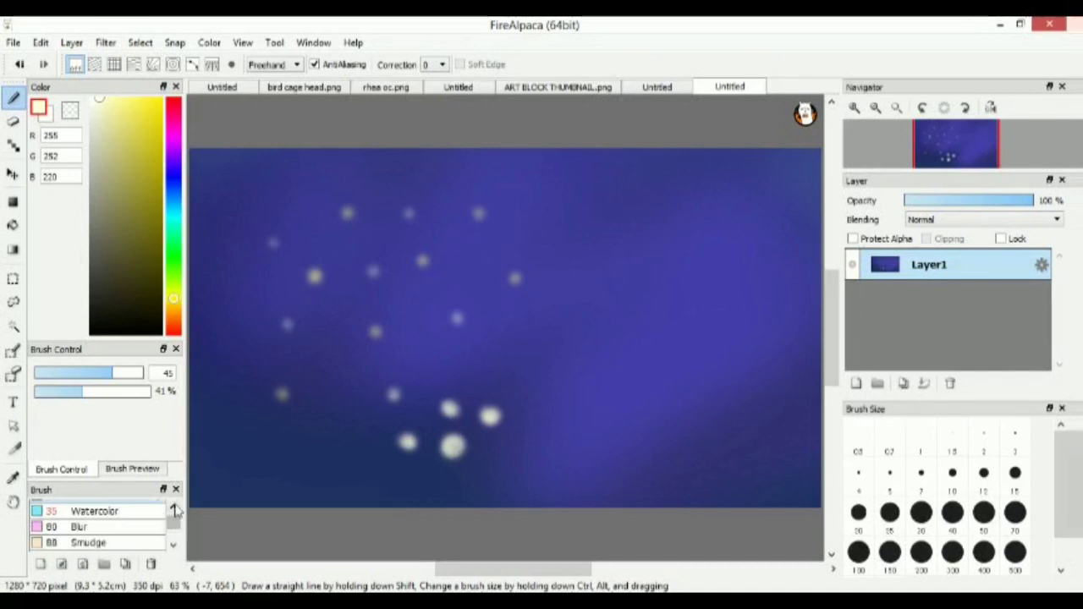
{"action": "left_click", "coordinate": [13, 121]}
{"action": "left_click", "coordinate": [164, 375]}
{"action": "mouse_move", "coordinate": [185, 203]}
{"action": "left_mouse_down"}
{"action": "mouse_move", "coordinate": [262, 133]}
{"action": "mouse_move", "coordinate": [149, 223]}
{"action": "mouse_move", "coordinate": [395, 106]}
{"action": "mouse_move", "coordinate": [467, 184]}
{"action": "mouse_move", "coordinate": [772, 132]}
{"action": "mouse_move", "coordinate": [813, 242]}
{"action": "mouse_move", "coordinate": [822, 315]}
{"action": "mouse_move", "coordinate": [643, 549]}
{"action": "mouse_move", "coordinate": [749, 516]}
{"action": "left_mouse_up"}
{"action": "left_click", "coordinate": [108, 331]}
{"action": "left_click", "coordinate": [13, 97]}
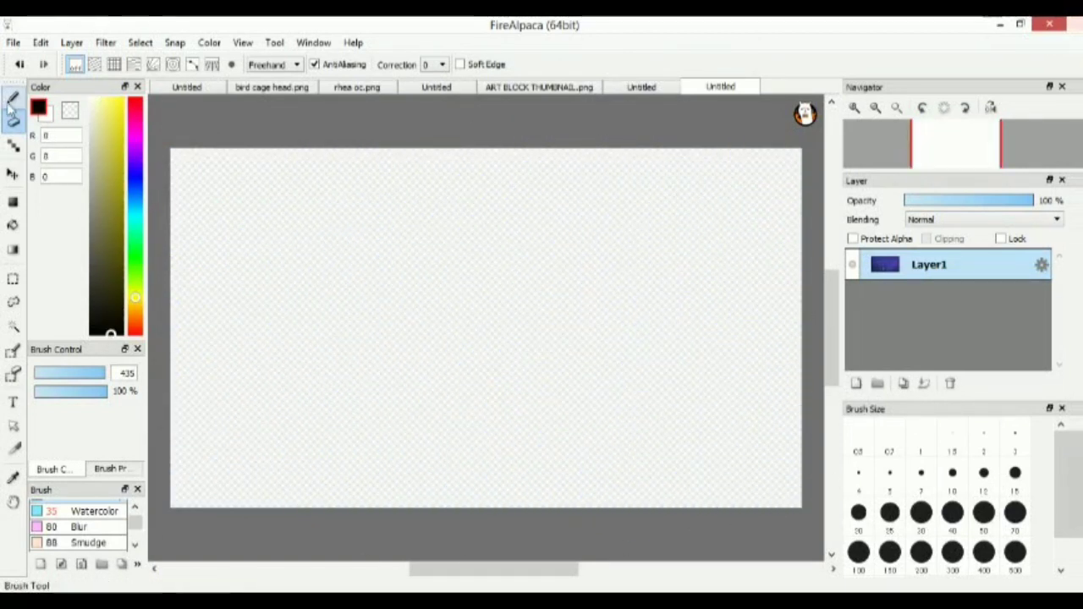
{"action": "left_click_drag", "start_coordinate": [85, 392], "coordinate": [126, 398]}
{"action": "left_click_drag", "start_coordinate": [74, 372], "coordinate": [58, 373]}
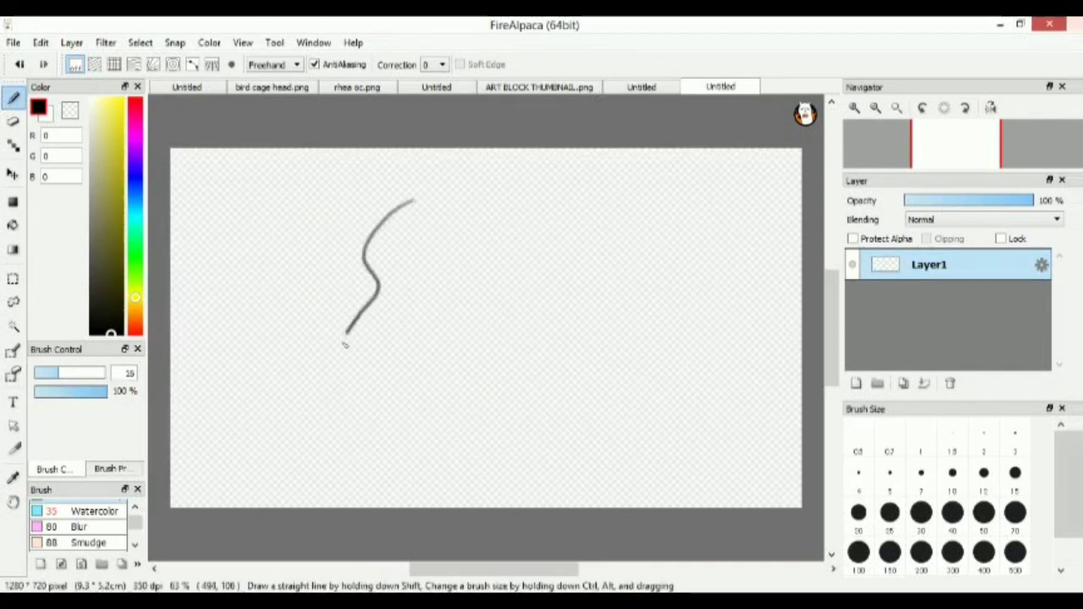
{"action": "left_click_drag", "start_coordinate": [344, 345], "coordinate": [364, 471]}
{"action": "key", "text": "ctrl+z"}
Draw a closed wavy black outline in the middle of the canvas with the Pen at size 20.9 and 100% opacity
{"action": "scroll", "coordinate": [132, 505], "scroll_direction": "up", "scroll_amount": 3}
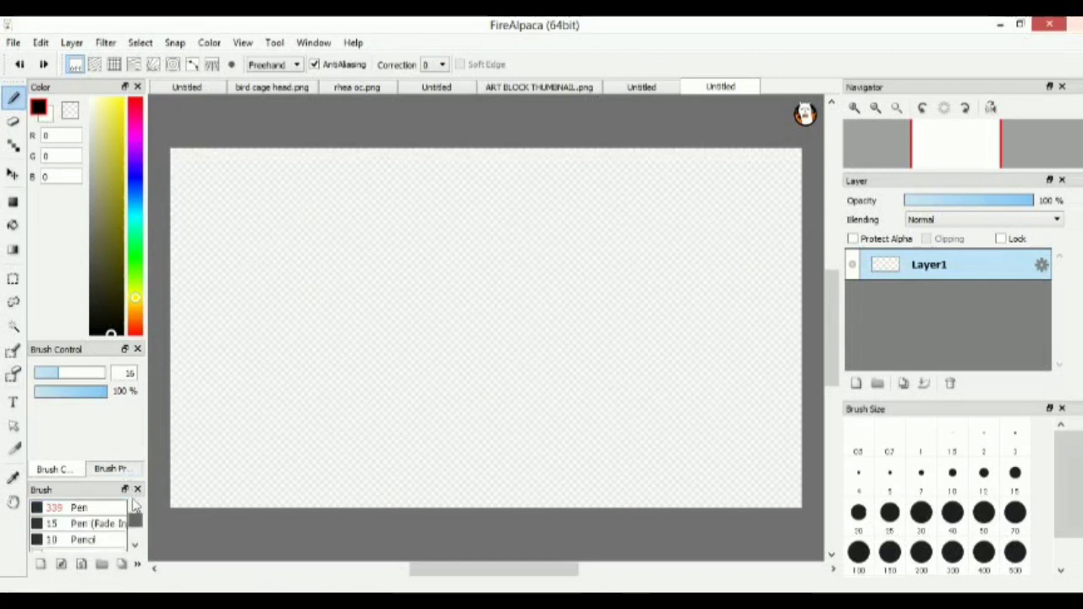
{"action": "left_click", "coordinate": [81, 508]}
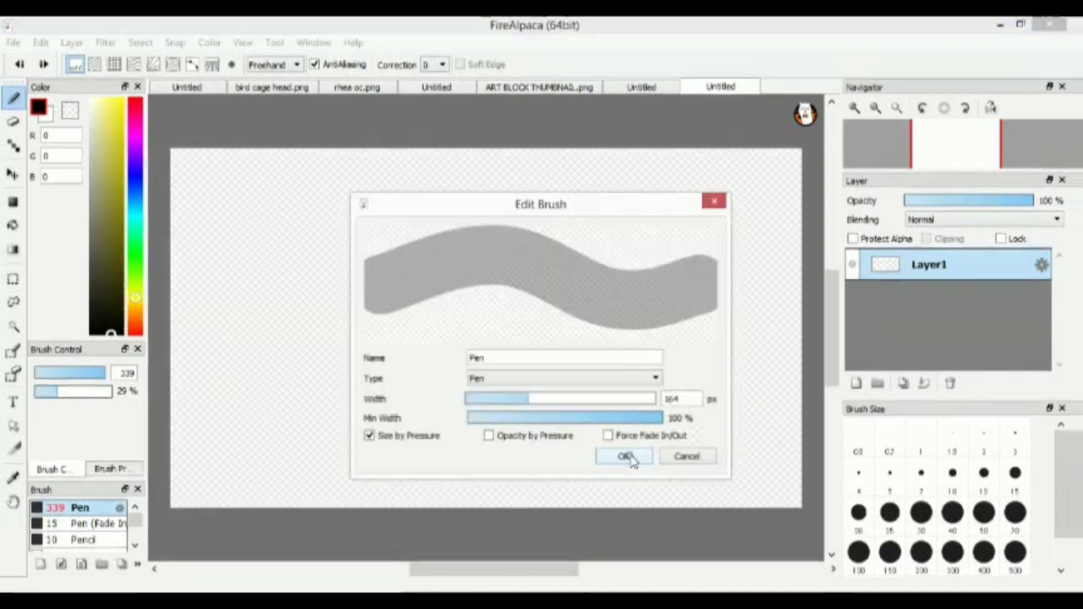
{"action": "left_click", "coordinate": [629, 455]}
{"action": "mouse_move", "coordinate": [73, 395]}
{"action": "left_mouse_down"}
{"action": "mouse_move", "coordinate": [98, 393]}
{"action": "mouse_move", "coordinate": [64, 378]}
{"action": "left_mouse_up"}
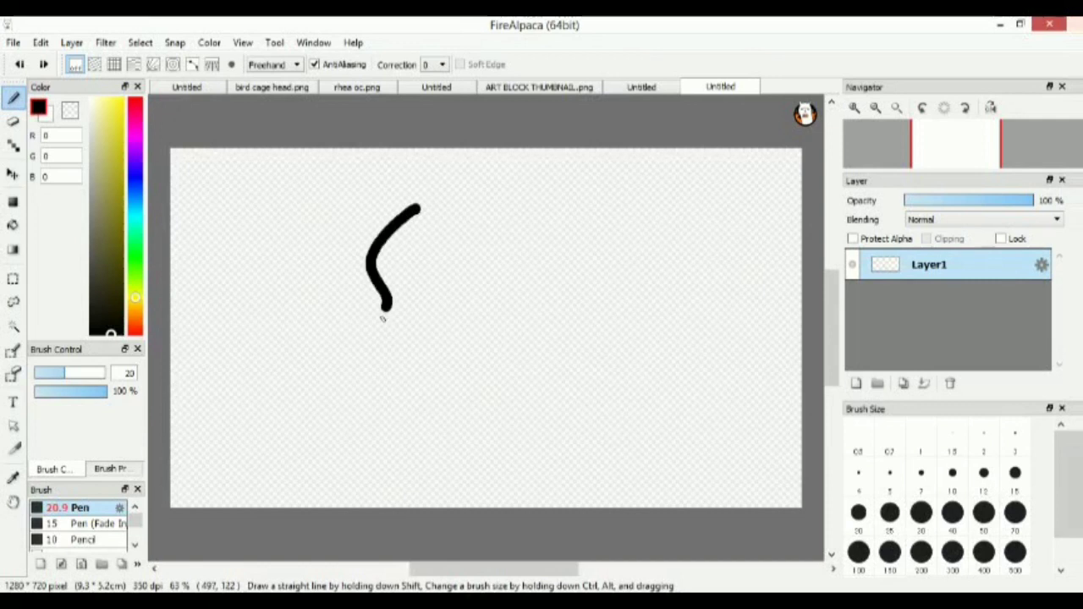
{"action": "mouse_move", "coordinate": [382, 319]}
{"action": "left_mouse_down"}
{"action": "mouse_move", "coordinate": [368, 392]}
{"action": "mouse_move", "coordinate": [394, 472]}
{"action": "left_mouse_up"}
{"action": "mouse_move", "coordinate": [510, 213]}
{"action": "left_mouse_down"}
{"action": "mouse_move", "coordinate": [495, 297]}
{"action": "mouse_move", "coordinate": [455, 365]}
{"action": "mouse_move", "coordinate": [435, 436]}
{"action": "mouse_move", "coordinate": [474, 474]}
{"action": "left_mouse_up"}
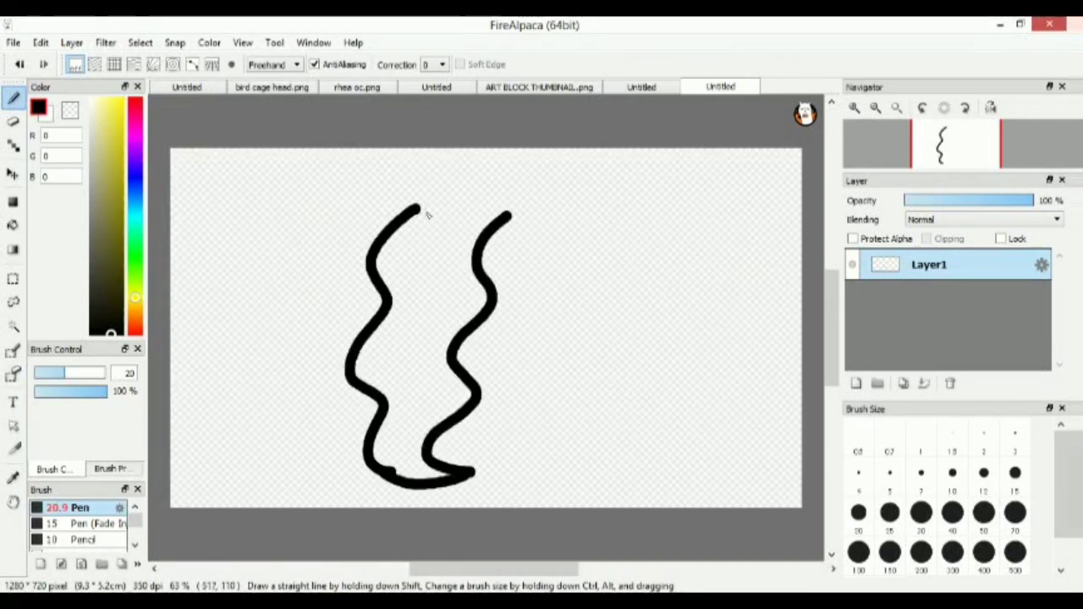
{"action": "left_click_drag", "start_coordinate": [421, 207], "coordinate": [474, 203]}
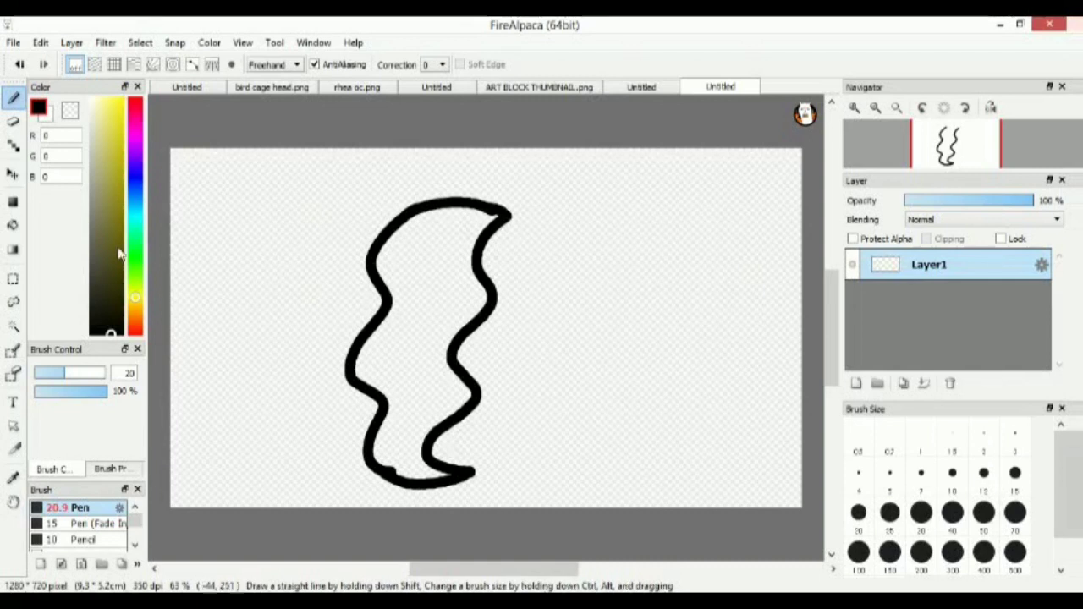
Fill the wavy outline with pale yellow (RGB 255, 250, 159), and undo the fill and the outline's last closing stroke
{"action": "left_click", "coordinate": [101, 99]}
{"action": "left_click", "coordinate": [13, 226]}
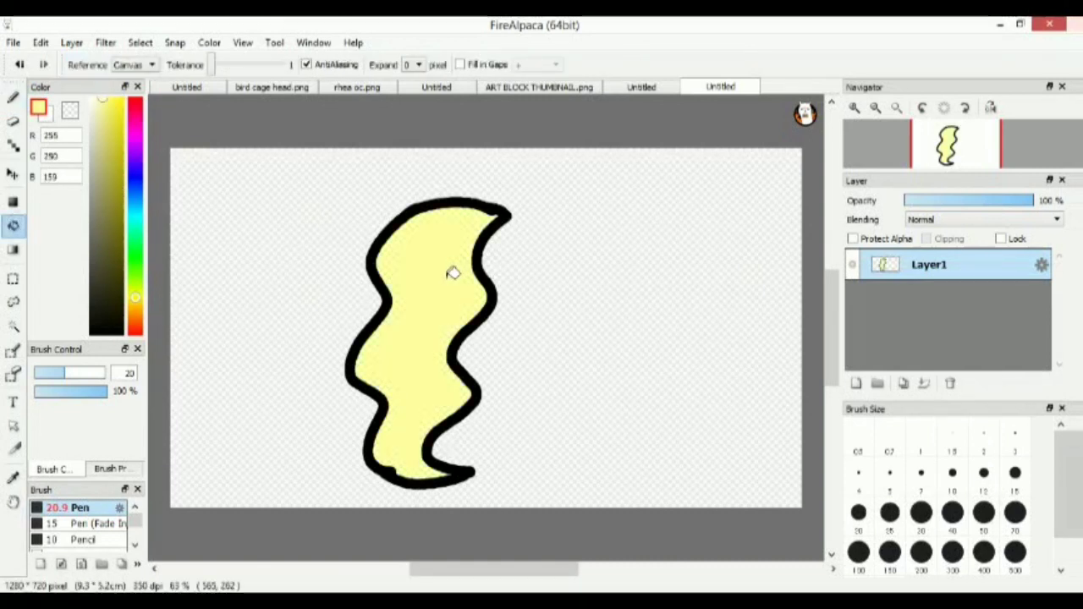
{"action": "left_click", "coordinate": [13, 97]}
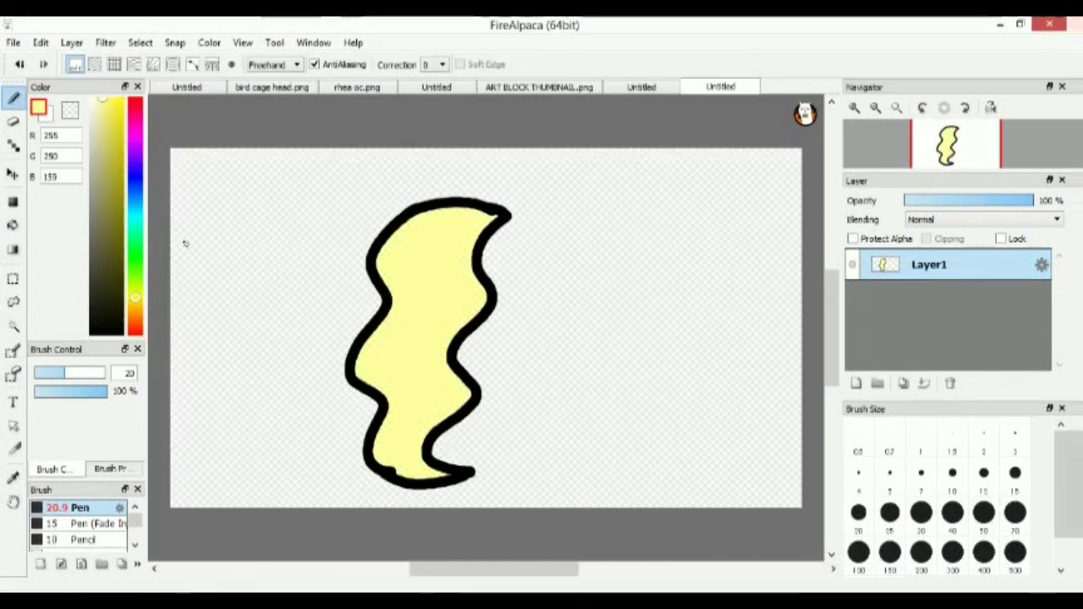
{"action": "left_click", "coordinate": [18, 65]}
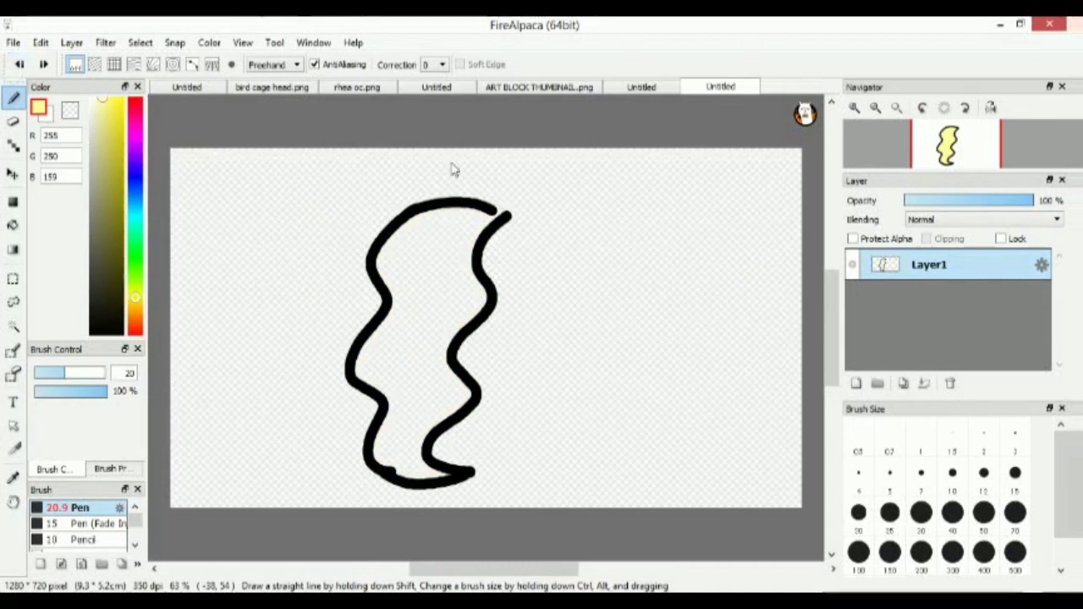
Add a new layer above the wavy outline and fill the shape on it with pale yellow (RGB 255, 250, 159)
{"action": "left_click", "coordinate": [858, 385]}
{"action": "left_click", "coordinate": [12, 225]}
{"action": "left_click", "coordinate": [441, 286]}
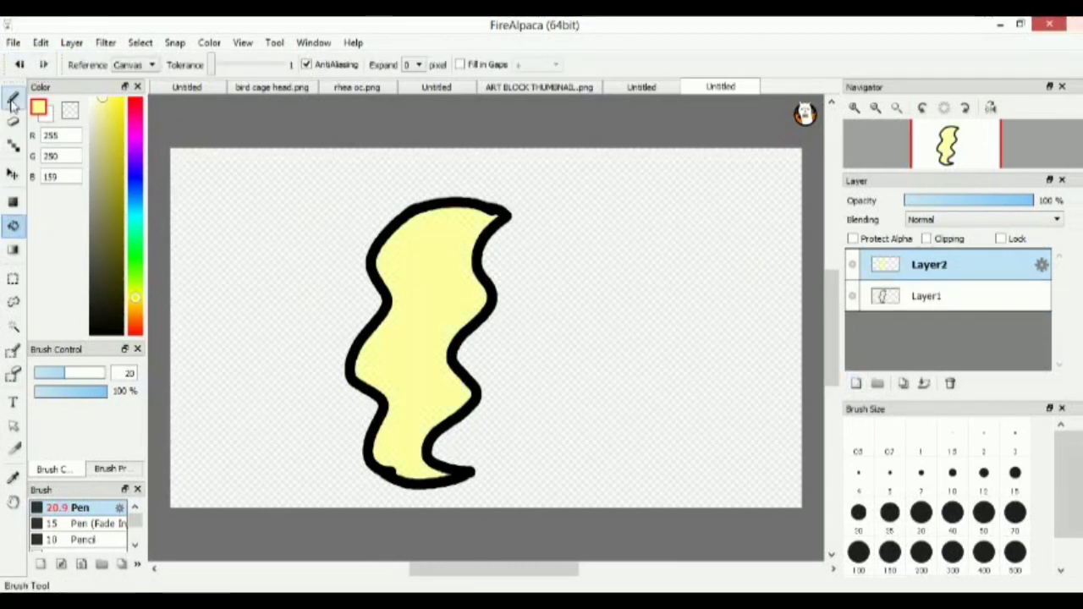
Turn on Protect Alpha for Layer2, set the brush colour to light blue (RGB 159, 165, 255), and detach the brush list
{"action": "left_click", "coordinate": [12, 99]}
{"action": "left_click", "coordinate": [135, 179]}
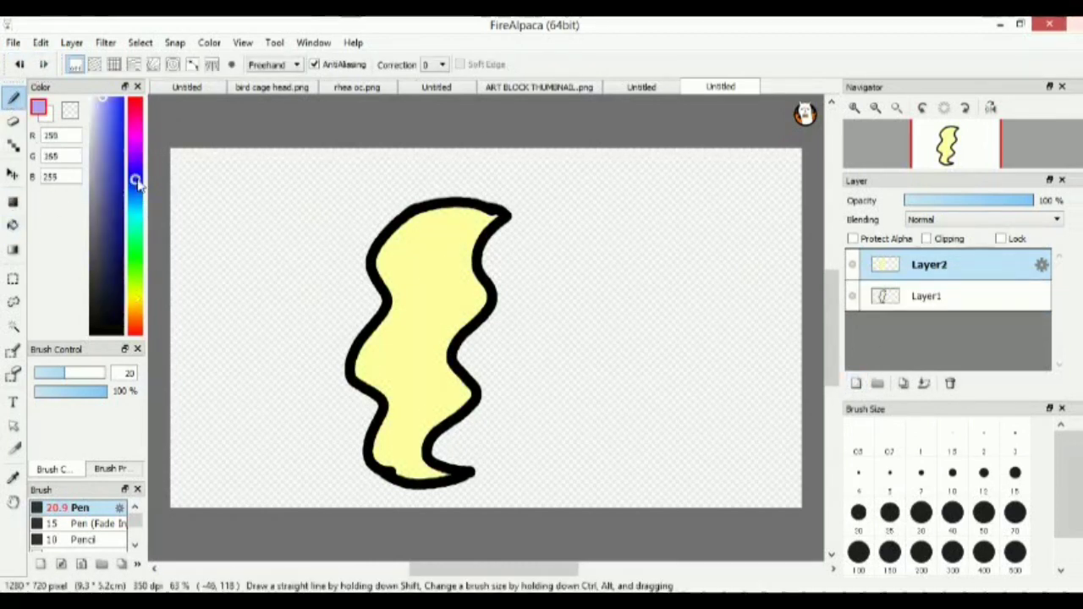
{"action": "left_click", "coordinate": [874, 240]}
{"action": "scroll", "coordinate": [135, 521], "scroll_direction": "down", "scroll_amount": 5}
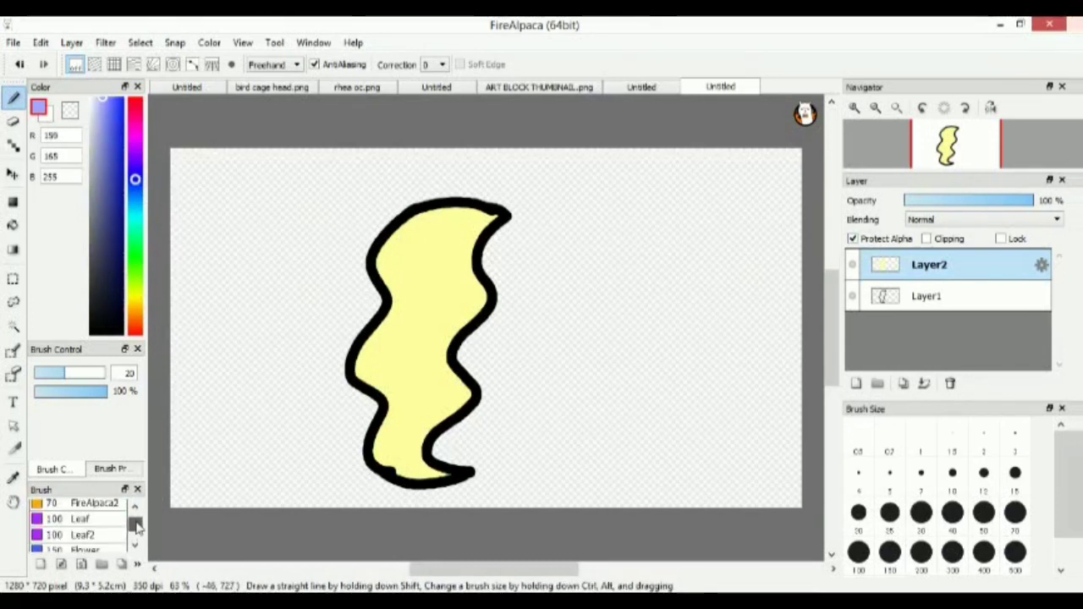
{"action": "left_click_drag", "start_coordinate": [84, 491], "coordinate": [253, 457]}
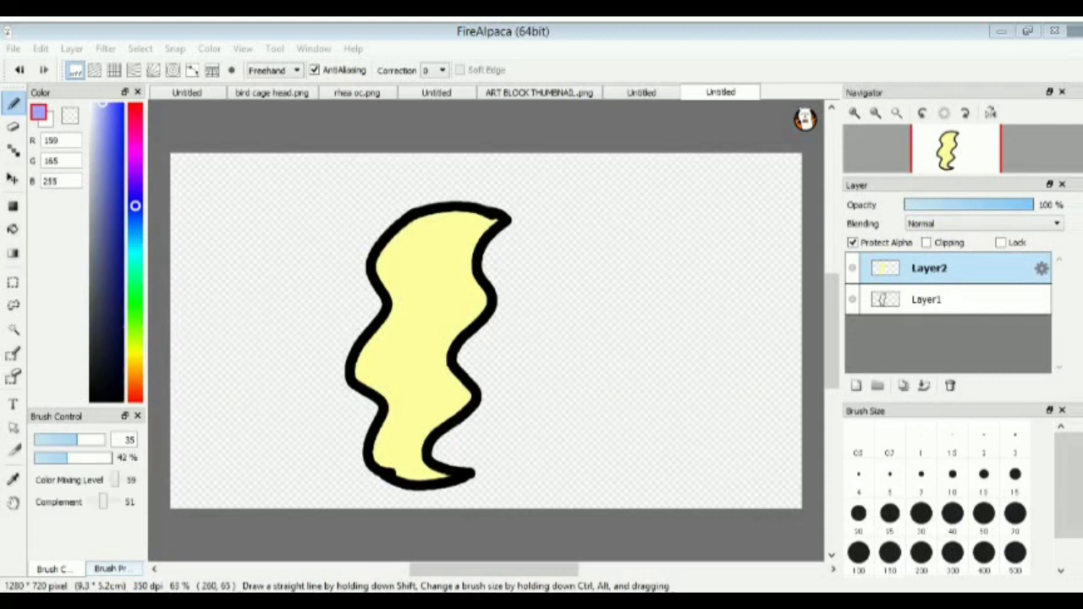
Undo a trial stroke and paint the shape's lower part light blue with Watercolor at size 141, 22% opacity, Color Mixing Level 0 and Complement 94
{"action": "mouse_move", "coordinate": [394, 448]}
{"action": "left_mouse_down"}
{"action": "mouse_move", "coordinate": [394, 483]}
{"action": "mouse_move", "coordinate": [400, 436]}
{"action": "mouse_move", "coordinate": [413, 471]}
{"action": "mouse_move", "coordinate": [445, 475]}
{"action": "mouse_move", "coordinate": [386, 474]}
{"action": "mouse_move", "coordinate": [386, 431]}
{"action": "mouse_move", "coordinate": [407, 483]}
{"action": "mouse_move", "coordinate": [406, 440]}
{"action": "mouse_move", "coordinate": [413, 471]}
{"action": "mouse_move", "coordinate": [420, 439]}
{"action": "left_mouse_up"}
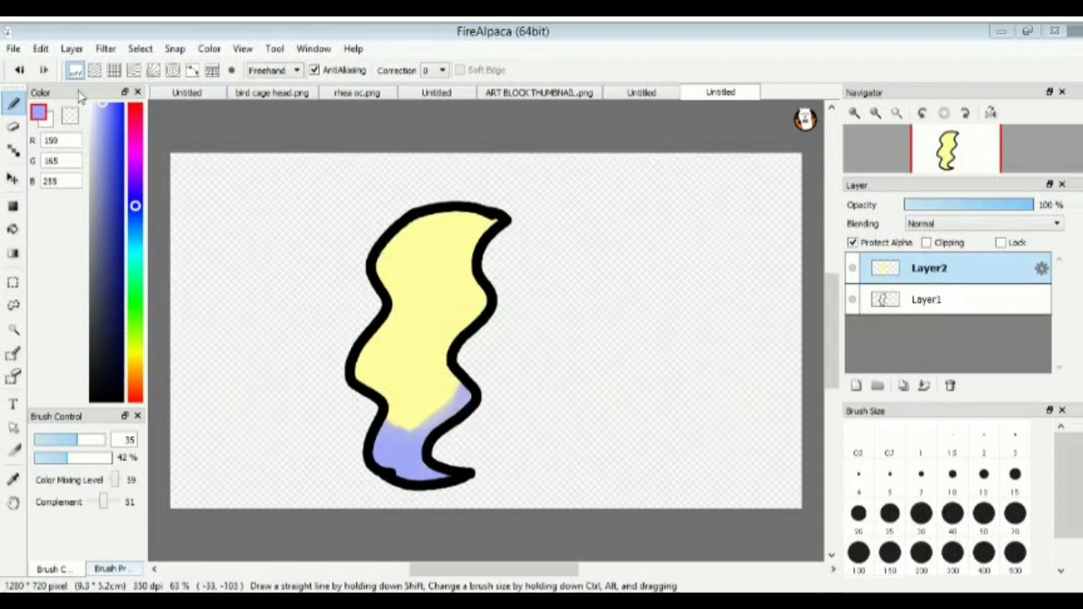
{"action": "left_click", "coordinate": [18, 70]}
{"action": "mouse_move", "coordinate": [91, 440]}
{"action": "left_mouse_down"}
{"action": "mouse_move", "coordinate": [102, 446]}
{"action": "mouse_move", "coordinate": [51, 464]}
{"action": "left_mouse_up"}
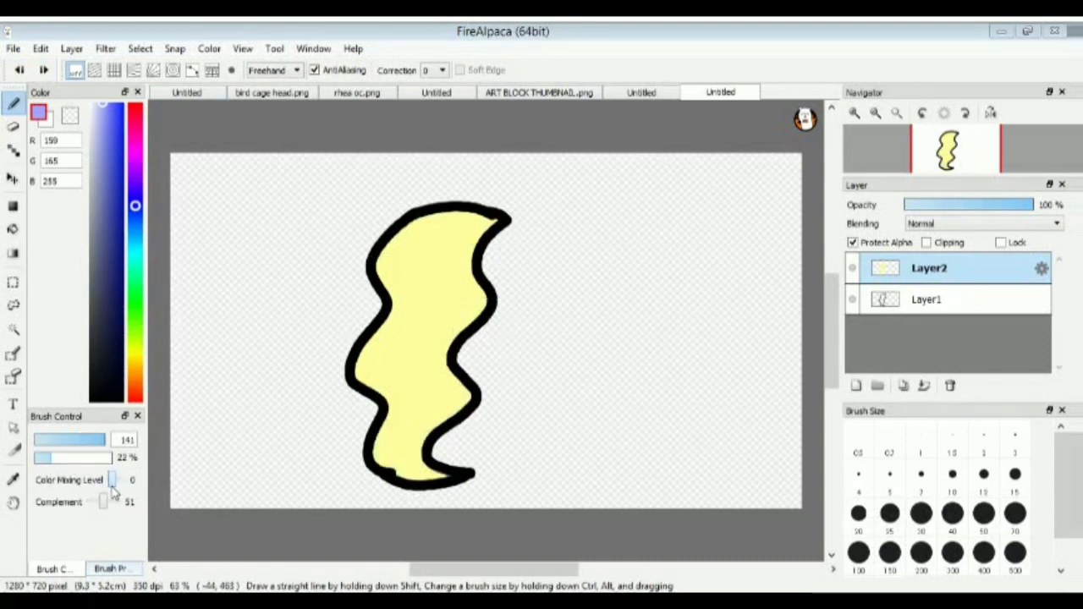
{"action": "mouse_move", "coordinate": [390, 330]}
{"action": "left_mouse_down"}
{"action": "mouse_move", "coordinate": [374, 456]}
{"action": "mouse_move", "coordinate": [389, 333]}
{"action": "mouse_move", "coordinate": [382, 463]}
{"action": "mouse_move", "coordinate": [391, 473]}
{"action": "mouse_move", "coordinate": [407, 360]}
{"action": "mouse_move", "coordinate": [405, 434]}
{"action": "mouse_move", "coordinate": [450, 498]}
{"action": "mouse_move", "coordinate": [421, 467]}
{"action": "mouse_move", "coordinate": [464, 429]}
{"action": "mouse_move", "coordinate": [451, 427]}
{"action": "mouse_move", "coordinate": [432, 365]}
{"action": "mouse_move", "coordinate": [413, 446]}
{"action": "left_mouse_up"}
{"action": "mouse_move", "coordinate": [381, 378]}
{"action": "left_mouse_down"}
{"action": "mouse_move", "coordinate": [397, 309]}
{"action": "mouse_move", "coordinate": [389, 283]}
{"action": "left_mouse_up"}
{"action": "mouse_move", "coordinate": [437, 347]}
{"action": "left_mouse_down"}
{"action": "mouse_move", "coordinate": [474, 312]}
{"action": "mouse_move", "coordinate": [453, 292]}
{"action": "left_mouse_up"}
{"action": "left_click_drag", "start_coordinate": [372, 319], "coordinate": [387, 249]}
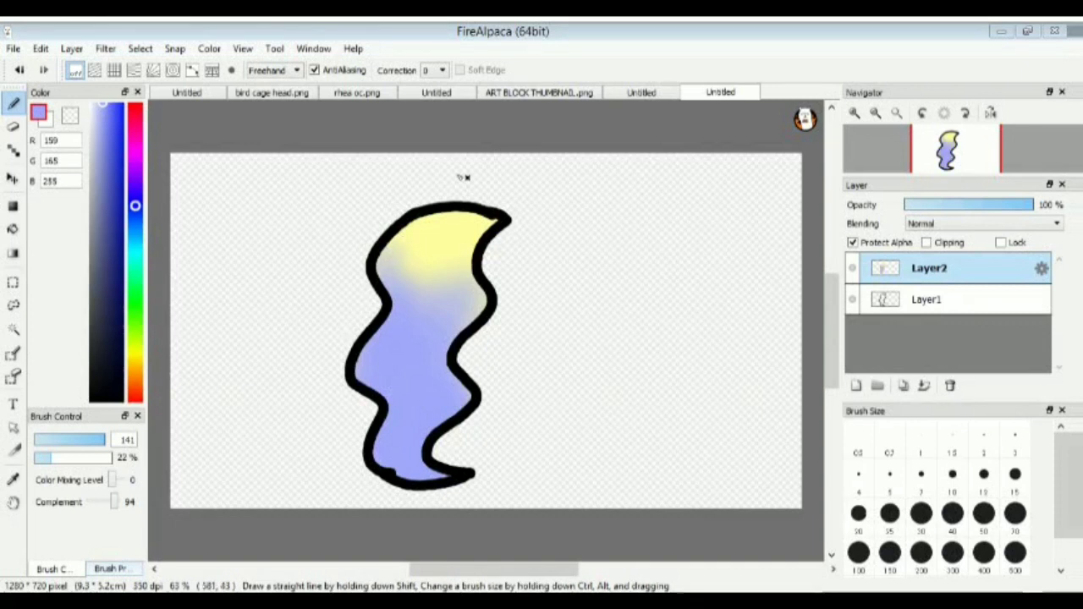
Blend the middle of the shape with Watercolor in pale yellow (RGB 255, 248, 159) and light blue (RGB 159, 186, 255)
{"action": "left_click", "coordinate": [135, 356]}
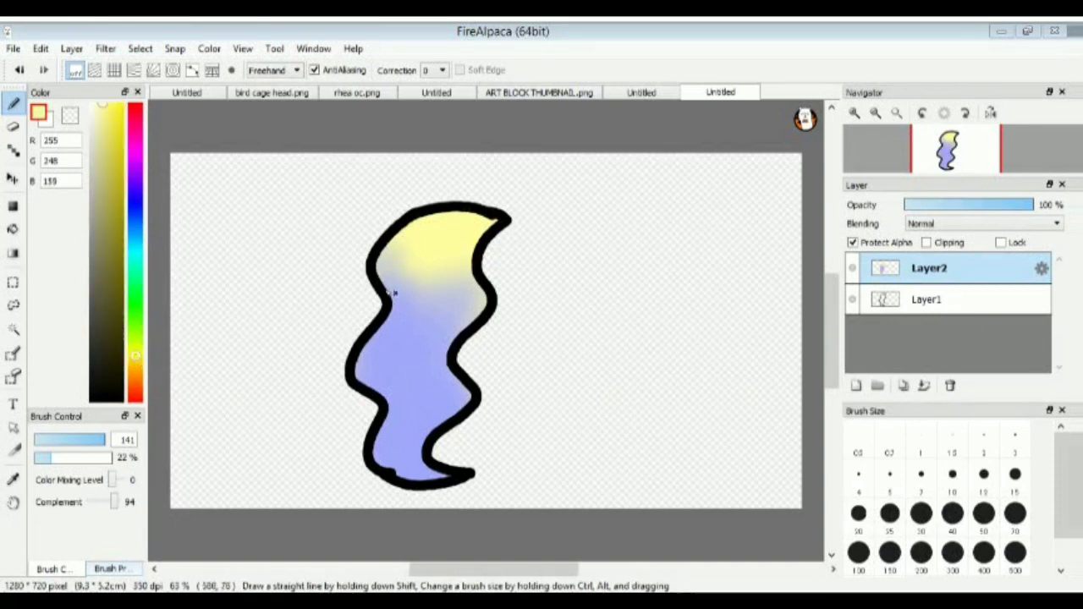
{"action": "mouse_move", "coordinate": [392, 290]}
{"action": "left_mouse_down"}
{"action": "mouse_move", "coordinate": [437, 217]}
{"action": "mouse_move", "coordinate": [418, 291]}
{"action": "mouse_move", "coordinate": [456, 345]}
{"action": "mouse_move", "coordinate": [449, 356]}
{"action": "left_mouse_up"}
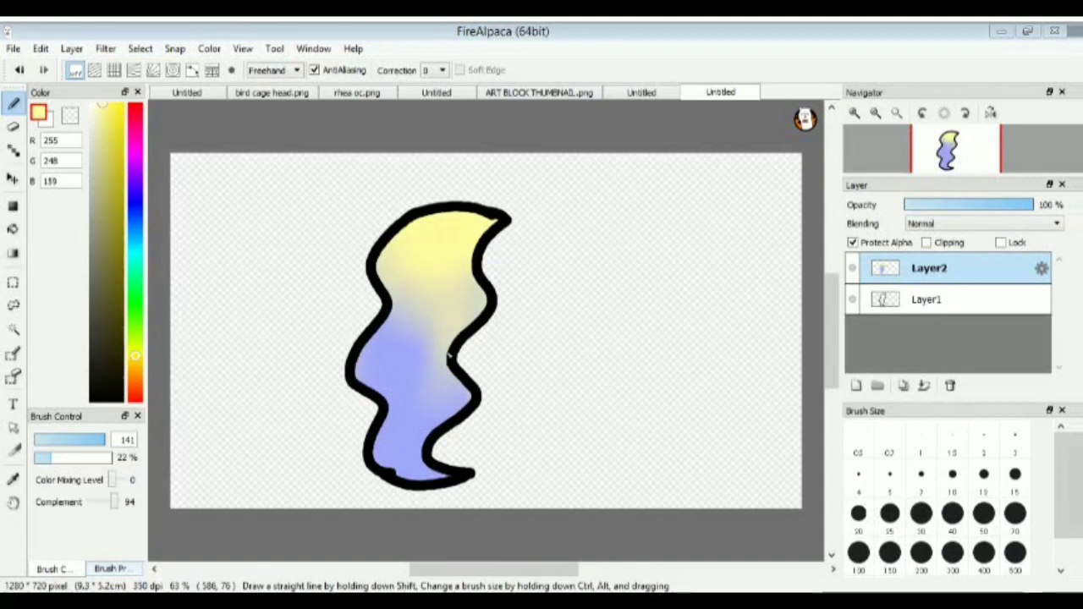
{"action": "left_click", "coordinate": [135, 218]}
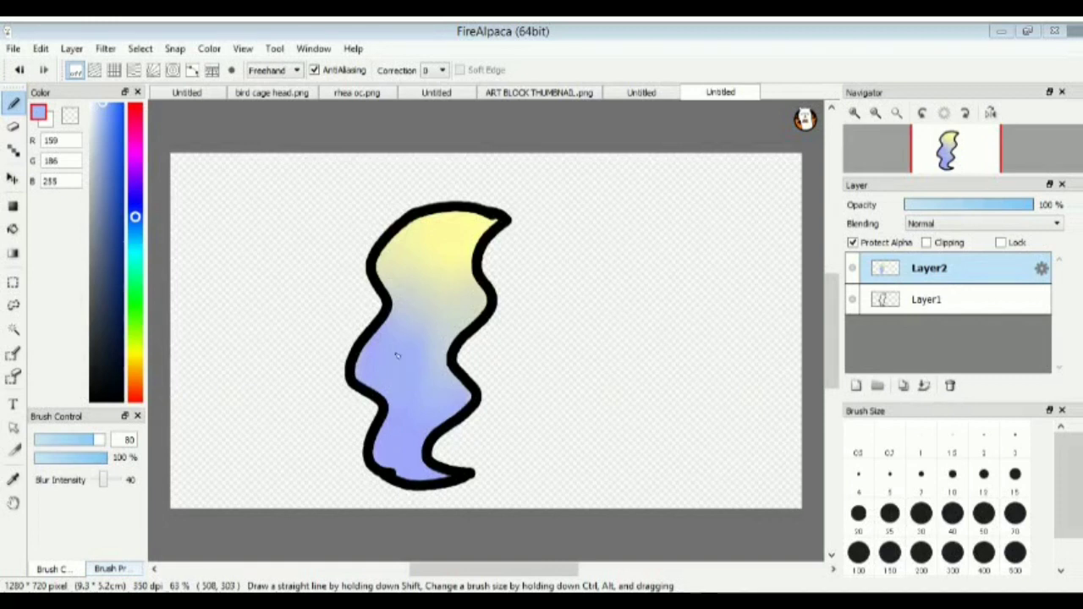
Blur the outline's right edge on Layer1 with the Blur brush at 100% opacity, choosing black and raising its size to 480
{"action": "left_click", "coordinate": [887, 293]}
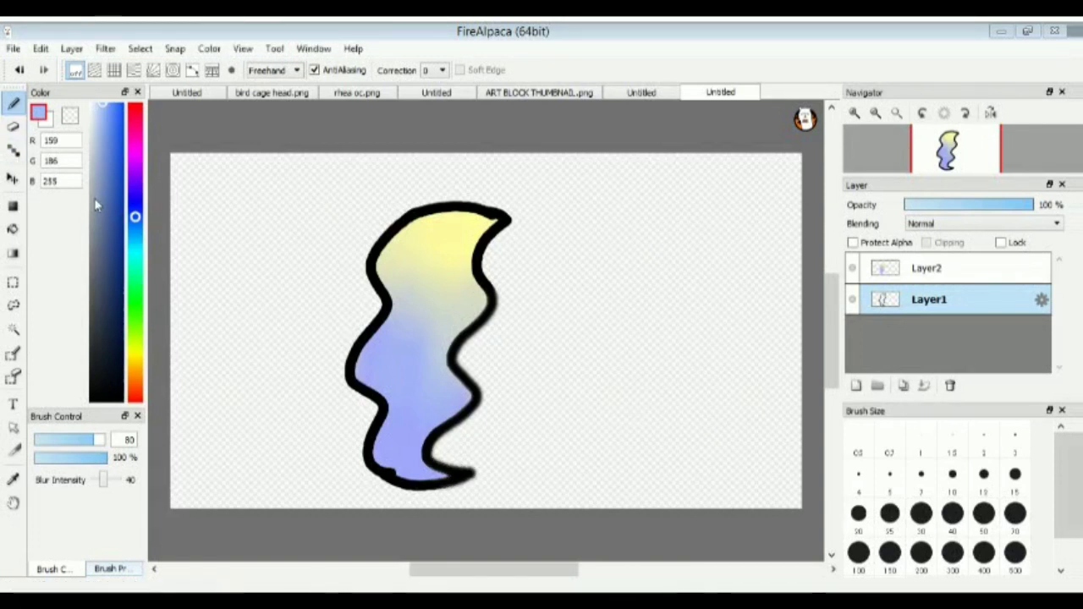
{"action": "left_click", "coordinate": [110, 400]}
{"action": "left_click_drag", "start_coordinate": [87, 446], "coordinate": [150, 452]}
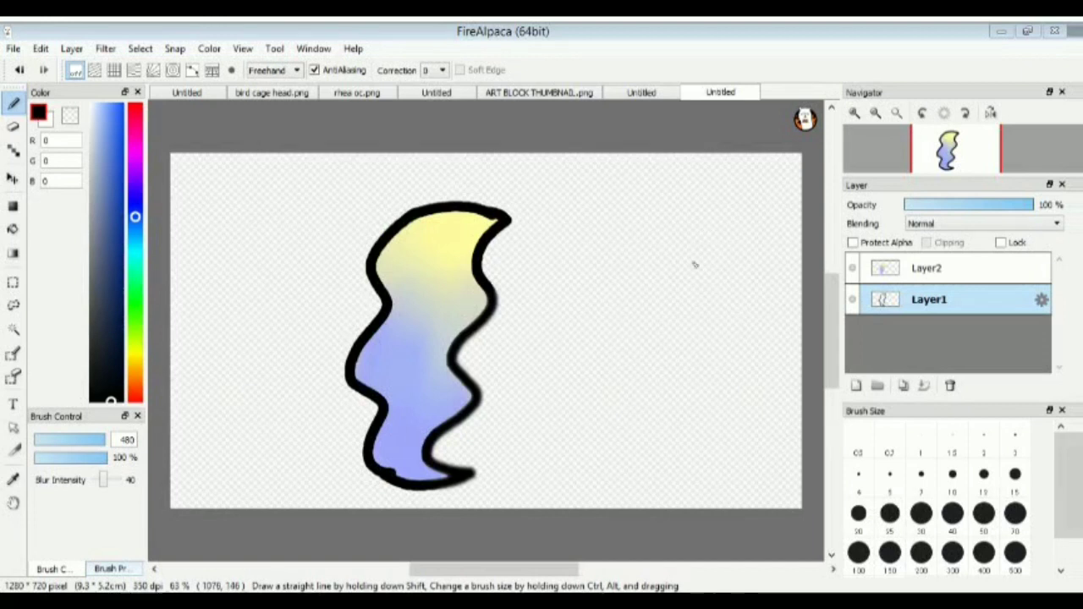
Pull streaks of colour rightward from the shape on Layer2 with Smudge at size 88 and 100% opacity, undoing the first downward trial stroke
{"action": "key", "text": "ctrl+Up"}
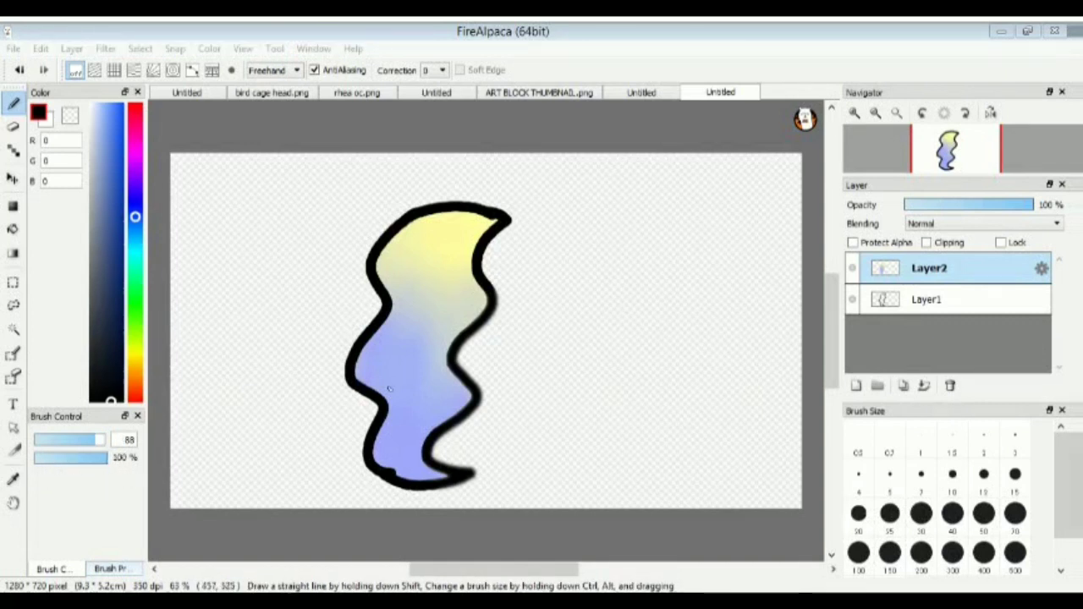
{"action": "left_click_drag", "start_coordinate": [390, 389], "coordinate": [391, 507]}
{"action": "left_click", "coordinate": [19, 71]}
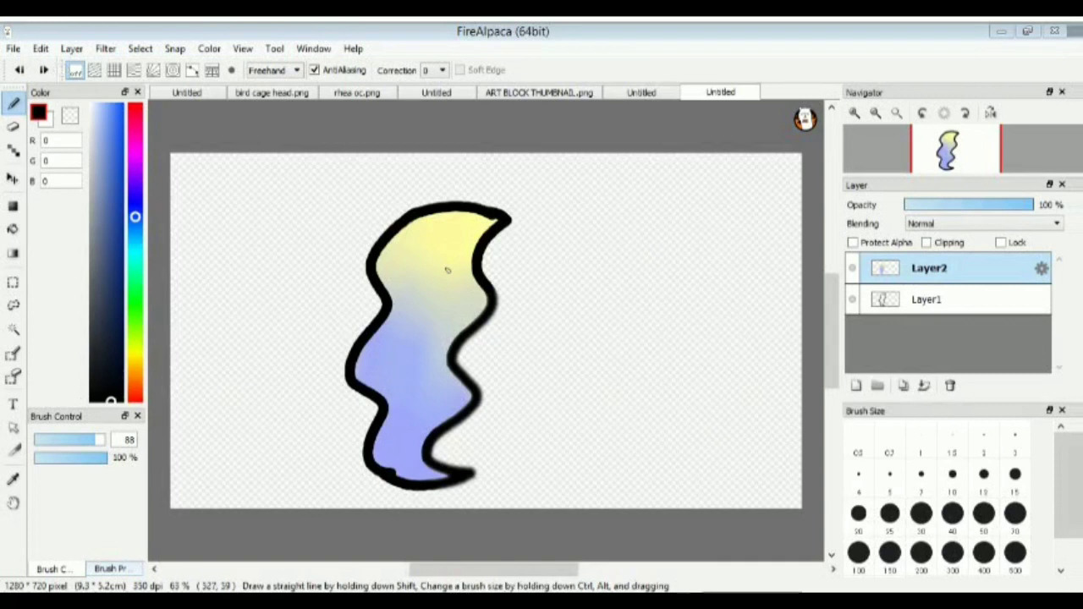
{"action": "left_click_drag", "start_coordinate": [476, 311], "coordinate": [648, 308]}
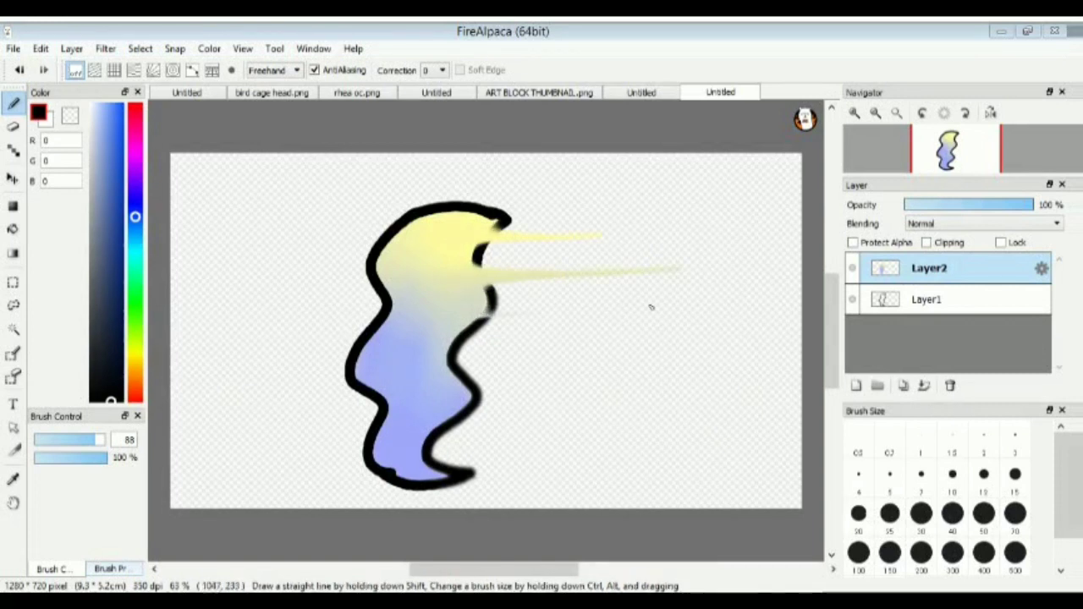
{"action": "left_click_drag", "start_coordinate": [436, 351], "coordinate": [652, 353]}
{"action": "left_click_drag", "start_coordinate": [432, 416], "coordinate": [682, 411]}
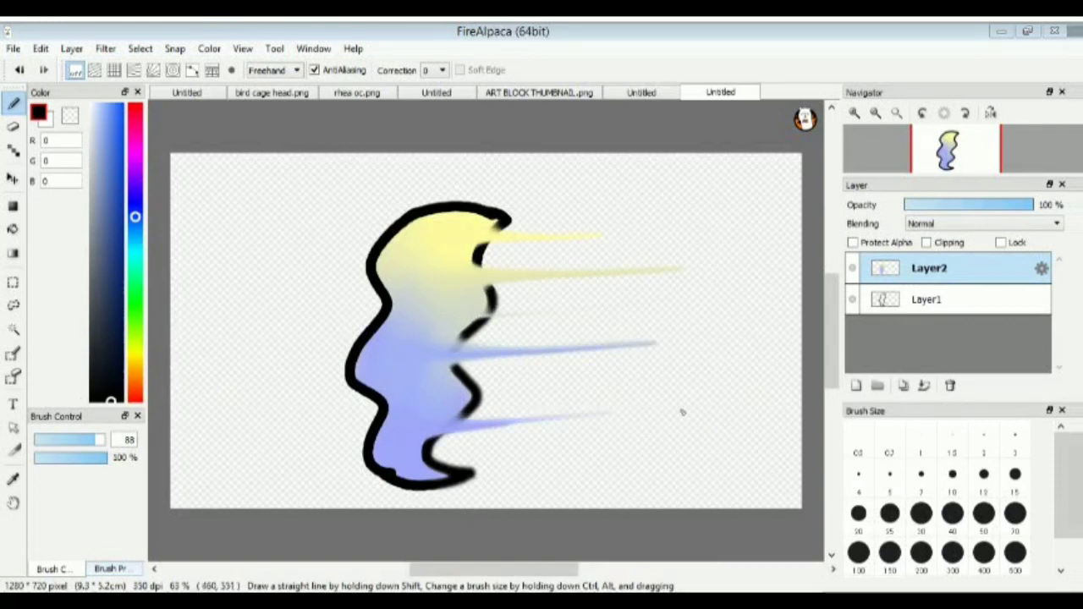
{"action": "left_click_drag", "start_coordinate": [458, 387], "coordinate": [675, 384]}
{"action": "left_click_drag", "start_coordinate": [431, 479], "coordinate": [635, 460]}
{"action": "left_click_drag", "start_coordinate": [466, 322], "coordinate": [663, 307]}
{"action": "left_click_drag", "start_coordinate": [479, 260], "coordinate": [660, 240]}
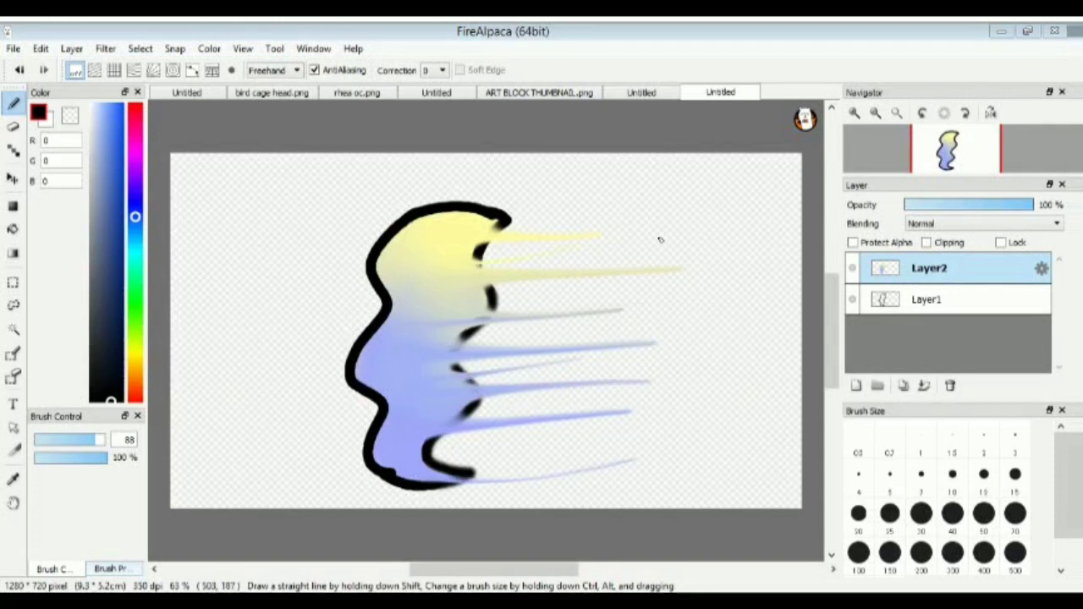
{"action": "left_click_drag", "start_coordinate": [463, 306], "coordinate": [698, 296]}
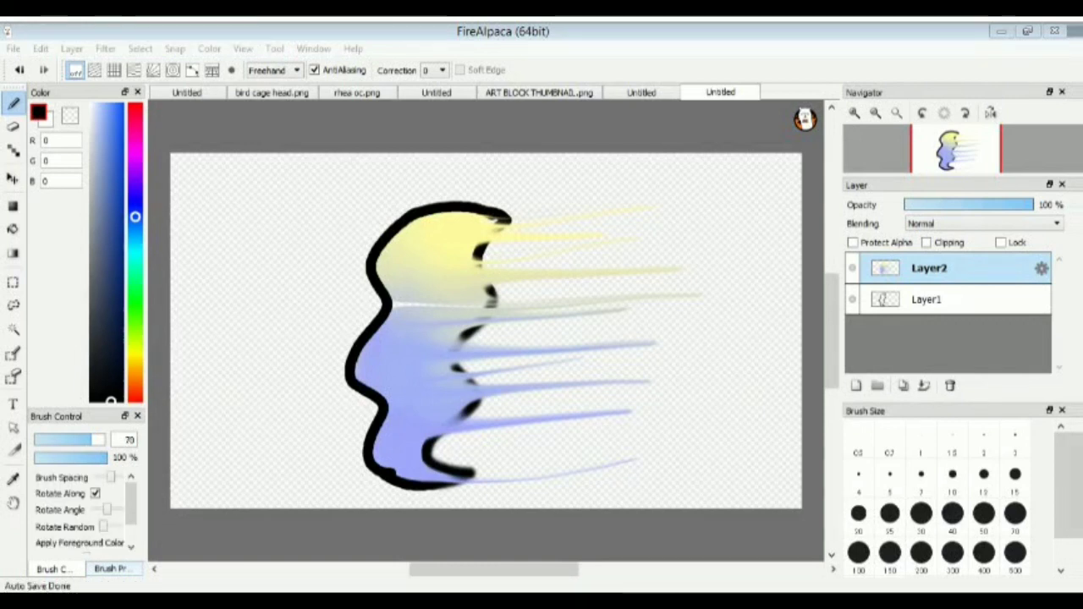
Test black strokes with the Particle brush at size 150 and the Flat Brush at size 80, undoing them
{"action": "mouse_move", "coordinate": [266, 389]}
{"action": "left_mouse_down"}
{"action": "mouse_move", "coordinate": [354, 474]}
{"action": "mouse_move", "coordinate": [629, 447]}
{"action": "mouse_move", "coordinate": [630, 326]}
{"action": "mouse_move", "coordinate": [667, 221]}
{"action": "mouse_move", "coordinate": [688, 489]}
{"action": "left_mouse_up"}
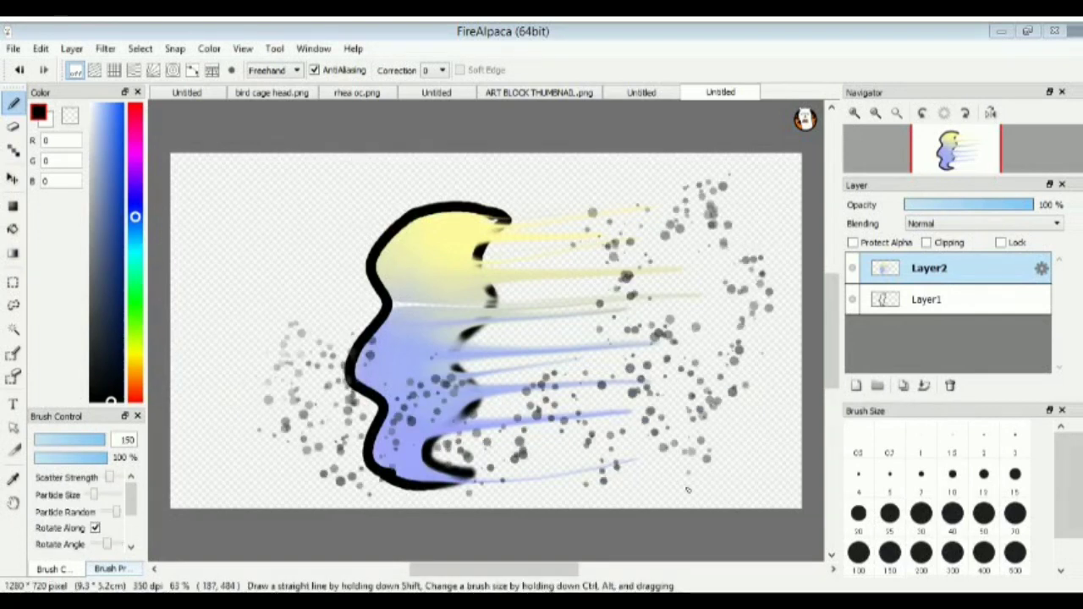
{"action": "left_click", "coordinate": [20, 72]}
{"action": "mouse_move", "coordinate": [681, 174]}
{"action": "left_mouse_down"}
{"action": "mouse_move", "coordinate": [766, 270]}
{"action": "mouse_move", "coordinate": [791, 486]}
{"action": "left_mouse_up"}
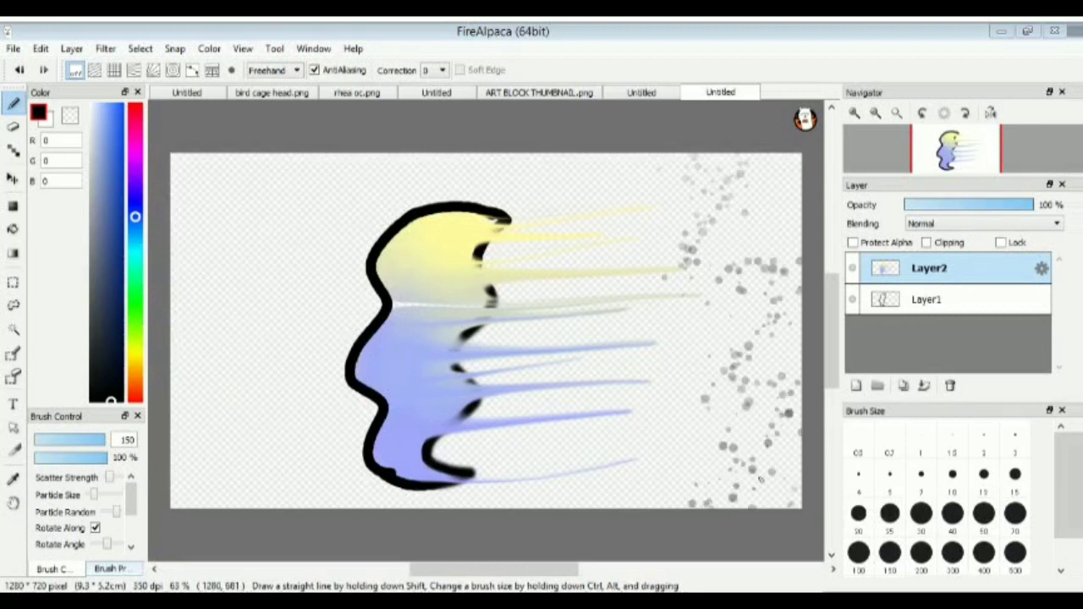
{"action": "mouse_move", "coordinate": [692, 222]}
{"action": "left_mouse_down"}
{"action": "mouse_move", "coordinate": [660, 334]}
{"action": "mouse_move", "coordinate": [738, 502]}
{"action": "left_mouse_up"}
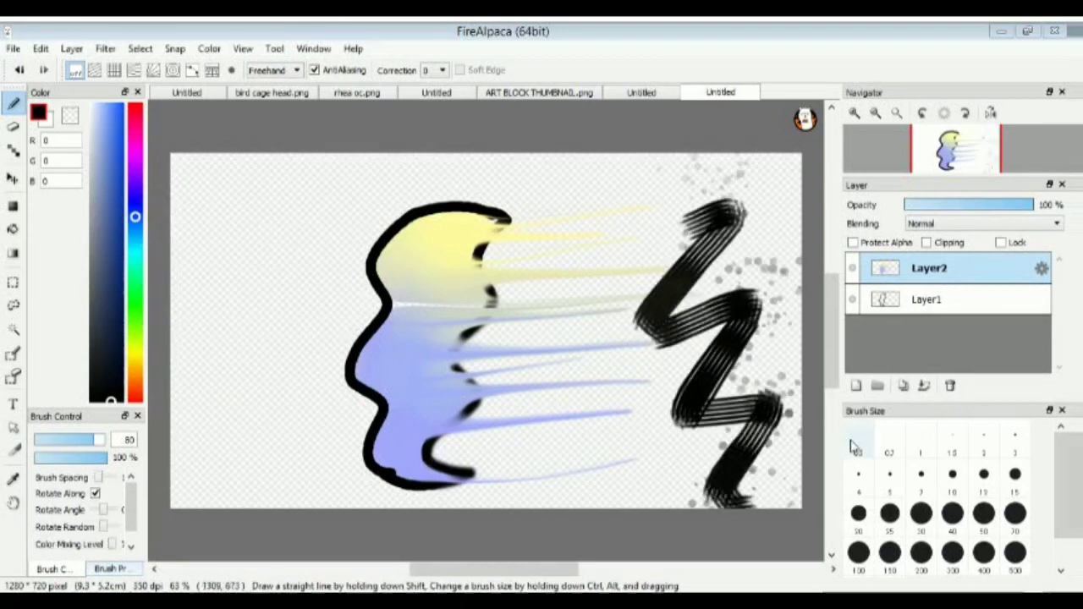
{"action": "left_click", "coordinate": [21, 72]}
{"action": "left_click", "coordinate": [21, 71]}
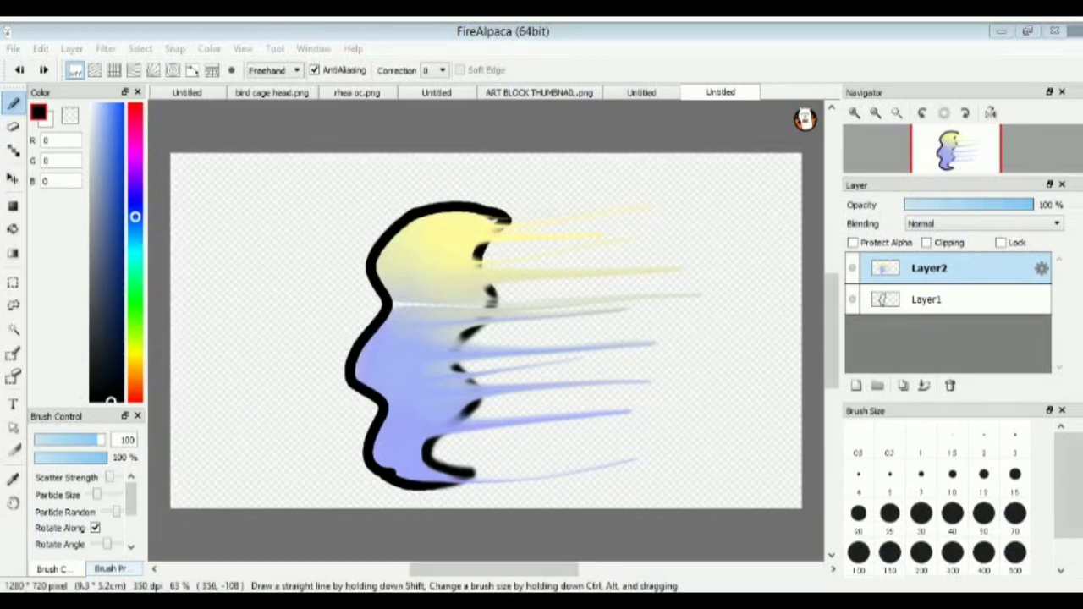
Dock the brush list above the brush controls and erase the whole painting on both Layer2 and Layer1
{"action": "left_click_drag", "start_coordinate": [345, 99], "coordinate": [109, 360]}
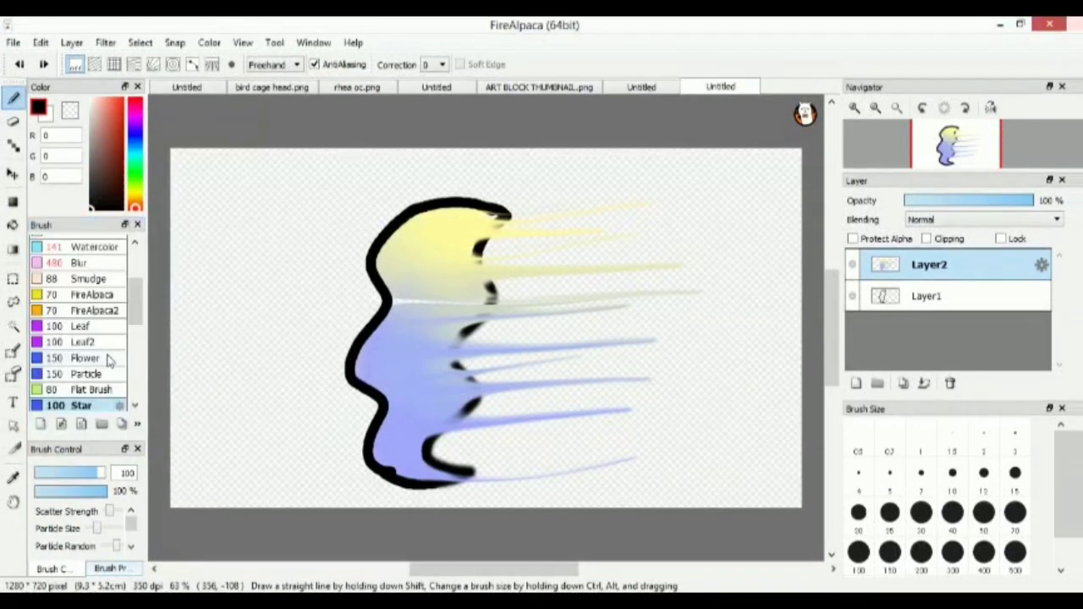
{"action": "left_click", "coordinate": [13, 122]}
{"action": "mouse_move", "coordinate": [363, 191]}
{"action": "left_mouse_down"}
{"action": "mouse_move", "coordinate": [332, 318]}
{"action": "mouse_move", "coordinate": [348, 416]}
{"action": "mouse_move", "coordinate": [392, 464]}
{"action": "mouse_move", "coordinate": [505, 430]}
{"action": "mouse_move", "coordinate": [584, 438]}
{"action": "left_mouse_up"}
{"action": "left_click", "coordinate": [924, 301]}
{"action": "mouse_move", "coordinate": [452, 181]}
{"action": "left_mouse_down"}
{"action": "mouse_move", "coordinate": [493, 217]}
{"action": "mouse_move", "coordinate": [439, 343]}
{"action": "mouse_move", "coordinate": [464, 395]}
{"action": "mouse_move", "coordinate": [409, 510]}
{"action": "left_mouse_up"}
Scatter coral (RGB 236, 116, 99) stars over the canvas's left half and centre with Star2 and Star3 at size 100 and 100% opacity
{"action": "left_click", "coordinate": [13, 98]}
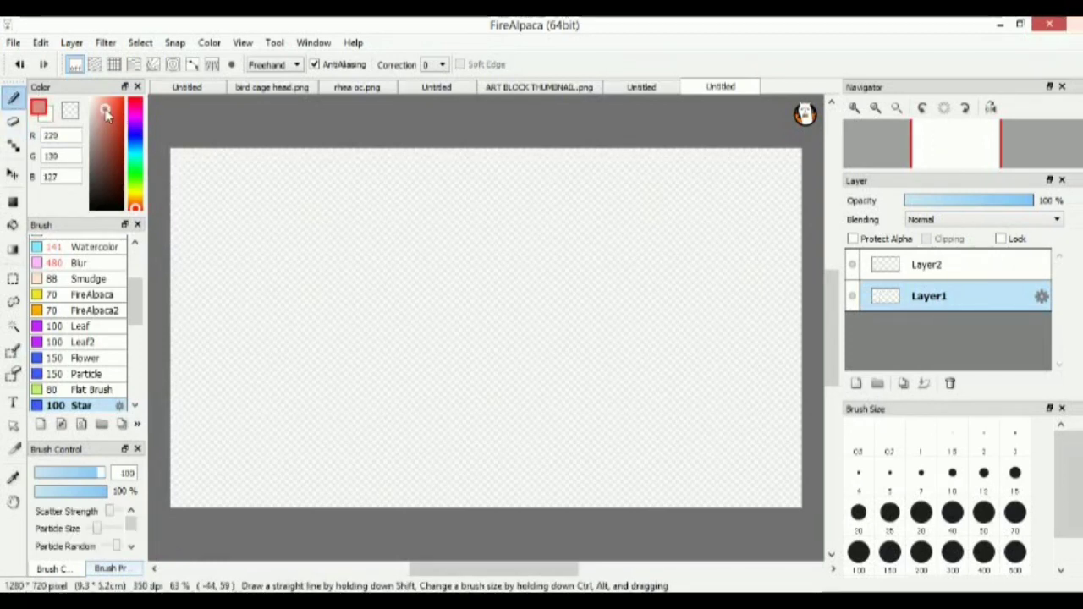
{"action": "left_click_drag", "start_coordinate": [107, 115], "coordinate": [109, 115]}
{"action": "scroll", "coordinate": [133, 330], "scroll_direction": "down", "scroll_amount": 5}
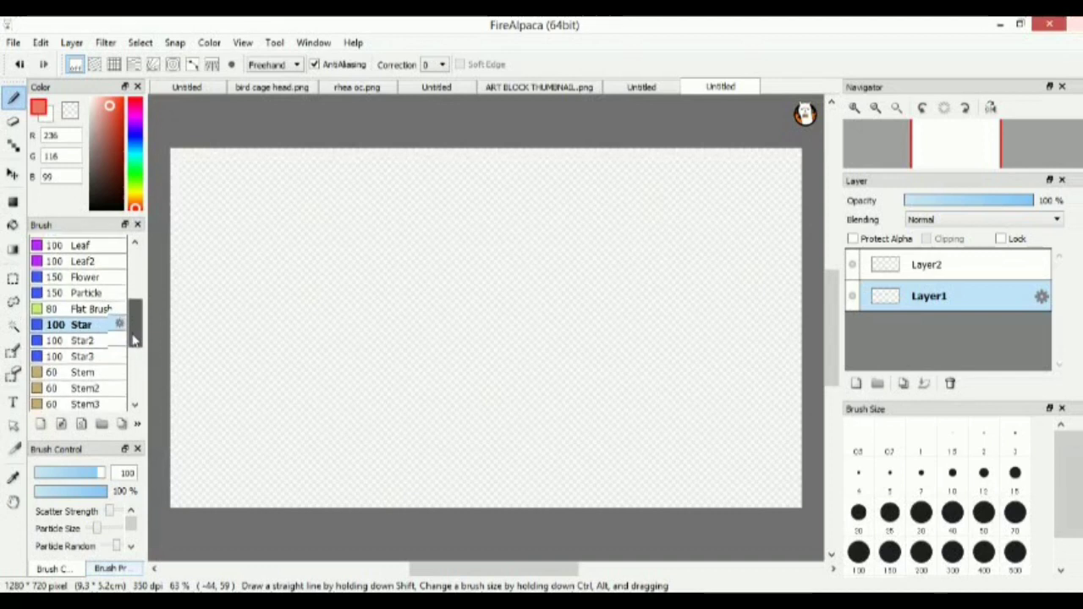
{"action": "left_click", "coordinate": [85, 311]}
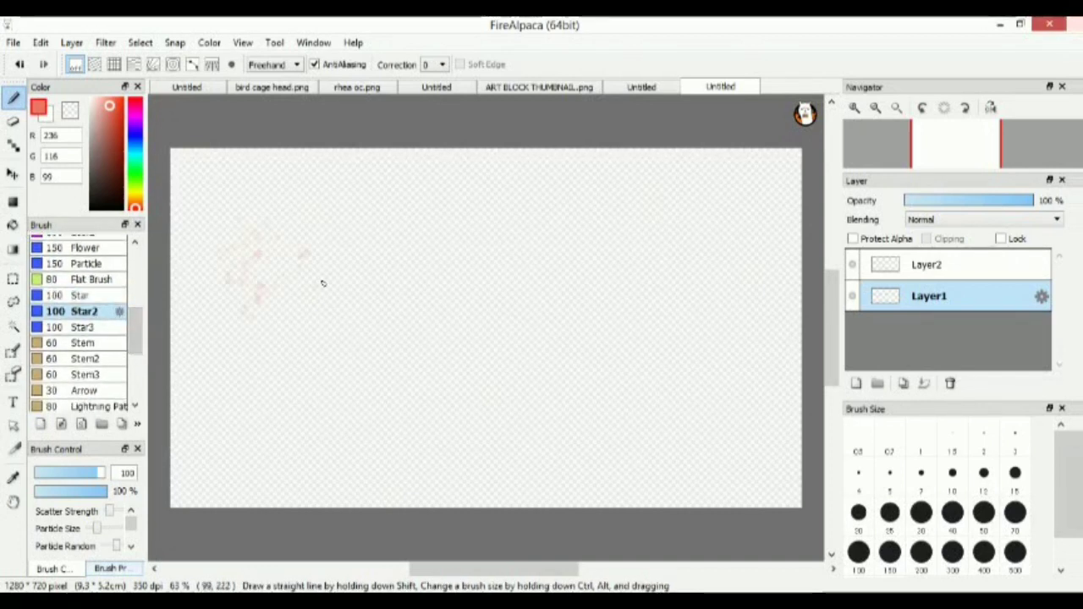
{"action": "left_click_drag", "start_coordinate": [323, 282], "coordinate": [419, 419]}
{"action": "left_click", "coordinate": [84, 327]}
{"action": "left_click_drag", "start_coordinate": [367, 217], "coordinate": [468, 294]}
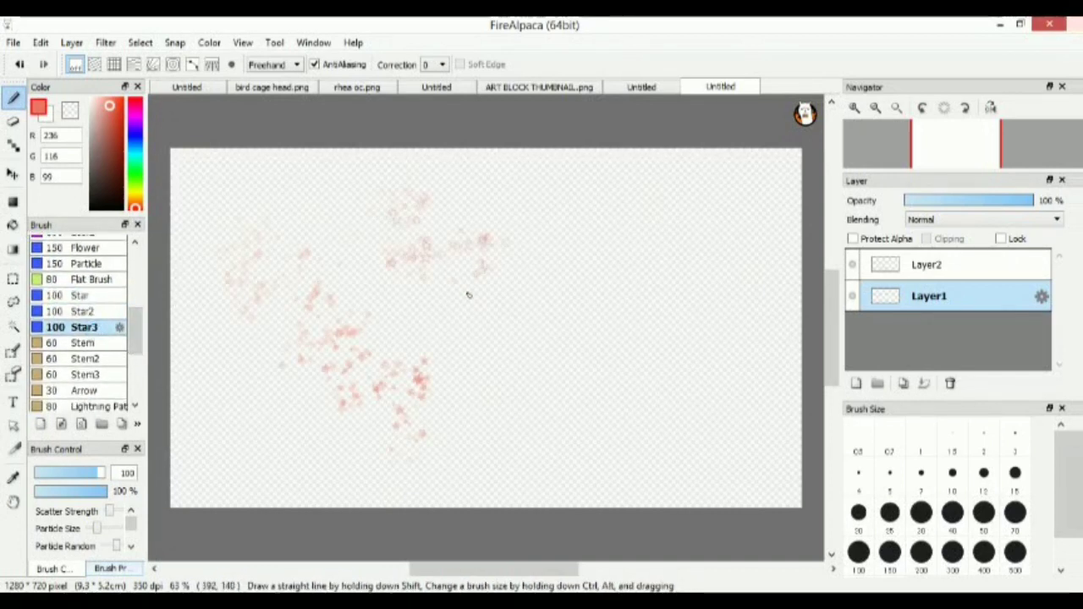
{"action": "left_click_drag", "start_coordinate": [486, 245], "coordinate": [556, 370]}
Draw one coral zigzag each with Stem at the lower left, Stem2 at the upper right and Stem3 at the lower right, all at size 60
{"action": "left_click", "coordinate": [83, 343]}
{"action": "mouse_move", "coordinate": [201, 392]}
{"action": "left_mouse_down"}
{"action": "mouse_move", "coordinate": [207, 385]}
{"action": "mouse_move", "coordinate": [289, 484]}
{"action": "left_mouse_up"}
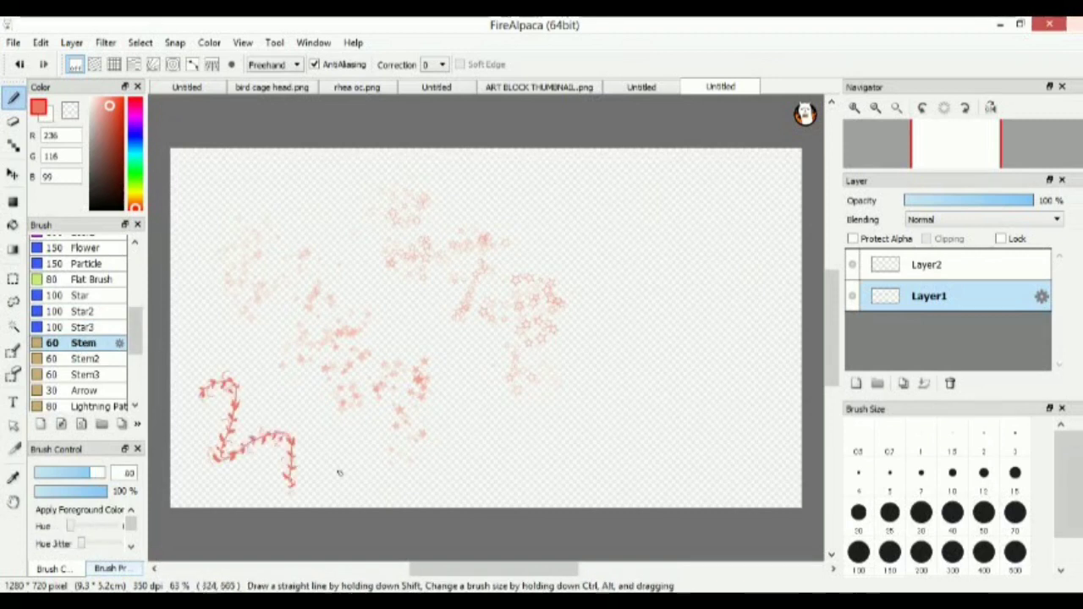
{"action": "left_click", "coordinate": [85, 359]}
{"action": "left_click_drag", "start_coordinate": [565, 196], "coordinate": [728, 369]}
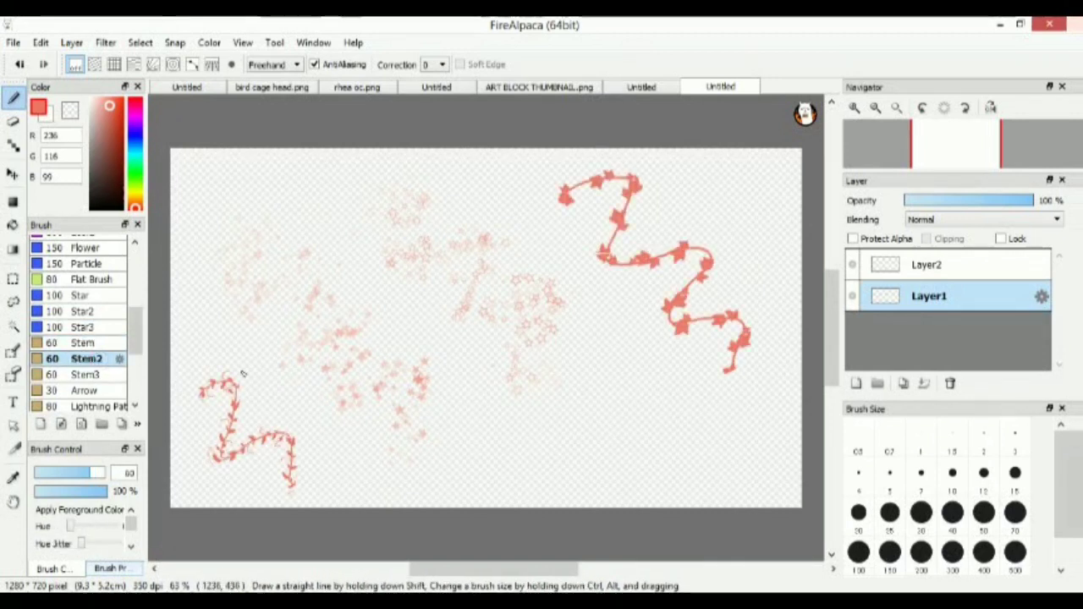
{"action": "left_click", "coordinate": [84, 374]}
{"action": "mouse_move", "coordinate": [567, 385]}
{"action": "left_mouse_down"}
{"action": "mouse_move", "coordinate": [626, 369]}
{"action": "mouse_move", "coordinate": [702, 427]}
{"action": "mouse_move", "coordinate": [728, 474]}
{"action": "left_mouse_up"}
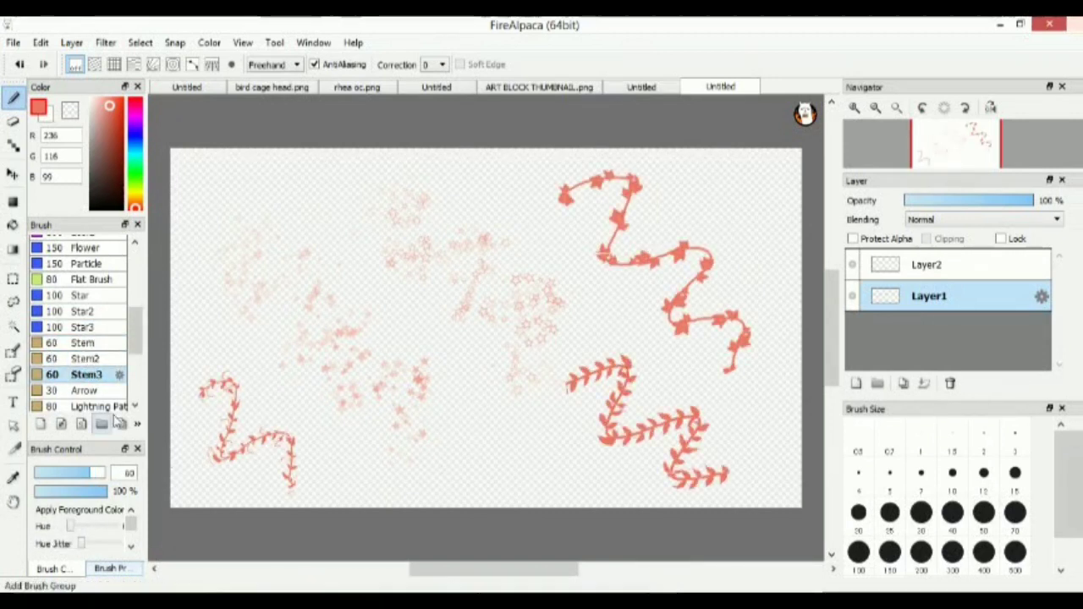
Draw a coral zigzag with Arrow at size 30 near the bottom centre and one with Lightning Pattern at size 80 at the upper left
{"action": "left_click", "coordinate": [84, 390]}
{"action": "mouse_move", "coordinate": [420, 462]}
{"action": "left_mouse_down"}
{"action": "mouse_move", "coordinate": [526, 472]}
{"action": "mouse_move", "coordinate": [597, 494]}
{"action": "left_mouse_up"}
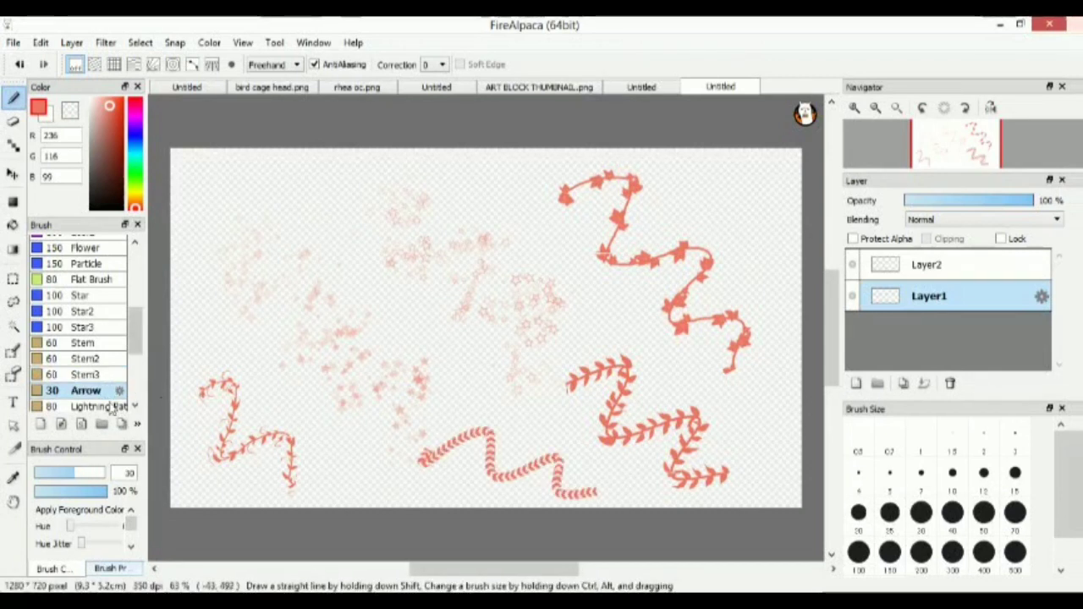
{"action": "left_click", "coordinate": [113, 407]}
{"action": "mouse_move", "coordinate": [271, 184]}
{"action": "left_mouse_down"}
{"action": "mouse_move", "coordinate": [376, 254]}
{"action": "mouse_move", "coordinate": [469, 350]}
{"action": "left_mouse_up"}
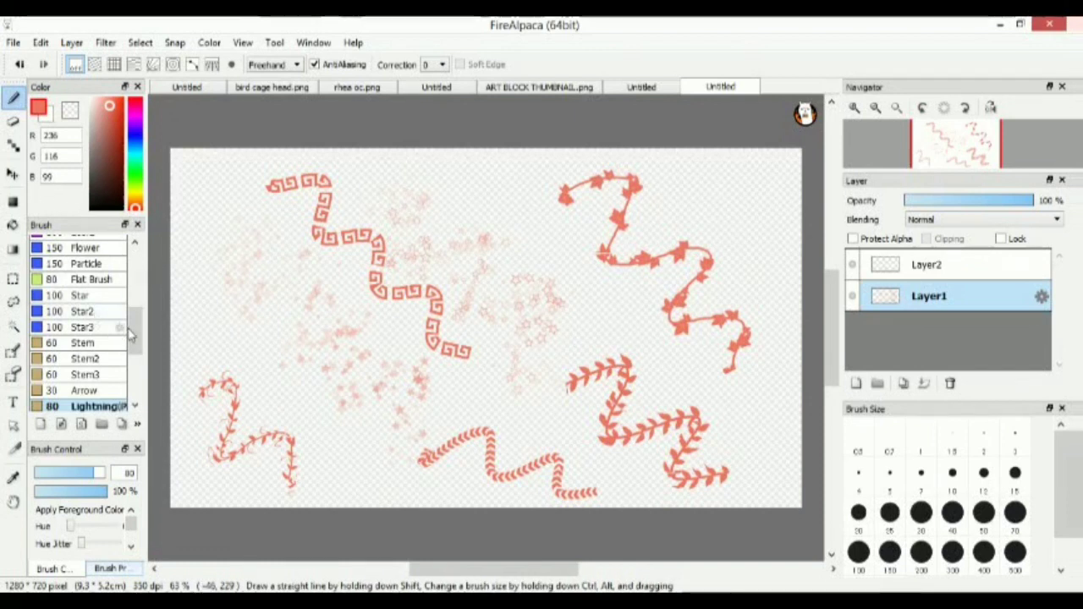
Test a coral stroke with the Marker at size 10 across the lower left of the canvas, and undo it
{"action": "scroll", "coordinate": [131, 334], "scroll_direction": "down", "scroll_amount": 3}
{"action": "left_click", "coordinate": [84, 295]}
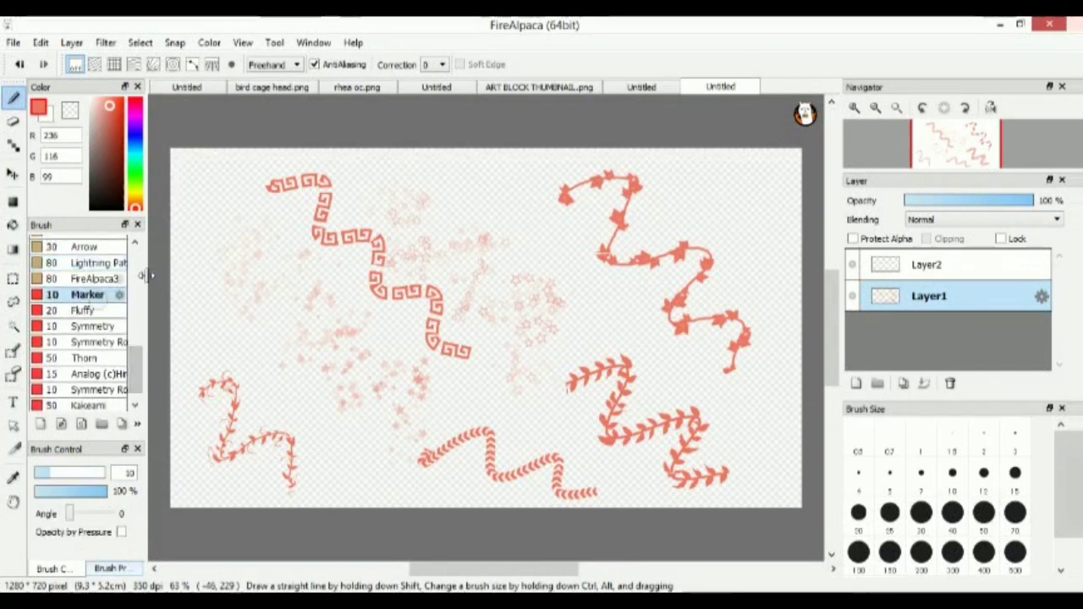
{"action": "mouse_move", "coordinate": [218, 333]}
{"action": "left_mouse_down"}
{"action": "mouse_move", "coordinate": [385, 465]}
{"action": "mouse_move", "coordinate": [449, 500]}
{"action": "left_mouse_up"}
{"action": "left_click", "coordinate": [19, 64]}
Erase all the star, stem and pattern strokes on Layer1 with the Eraser at size 435 and 100% opacity
{"action": "left_click", "coordinate": [13, 122]}
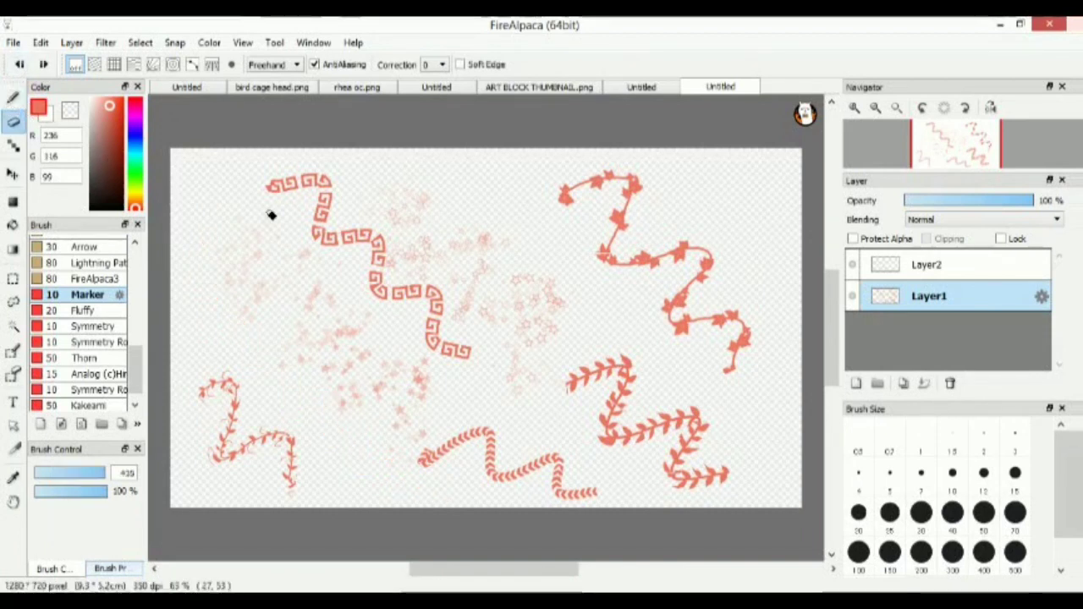
{"action": "mouse_move", "coordinate": [273, 212]}
{"action": "left_mouse_down"}
{"action": "mouse_move", "coordinate": [334, 488]}
{"action": "mouse_move", "coordinate": [776, 415]}
{"action": "left_mouse_up"}
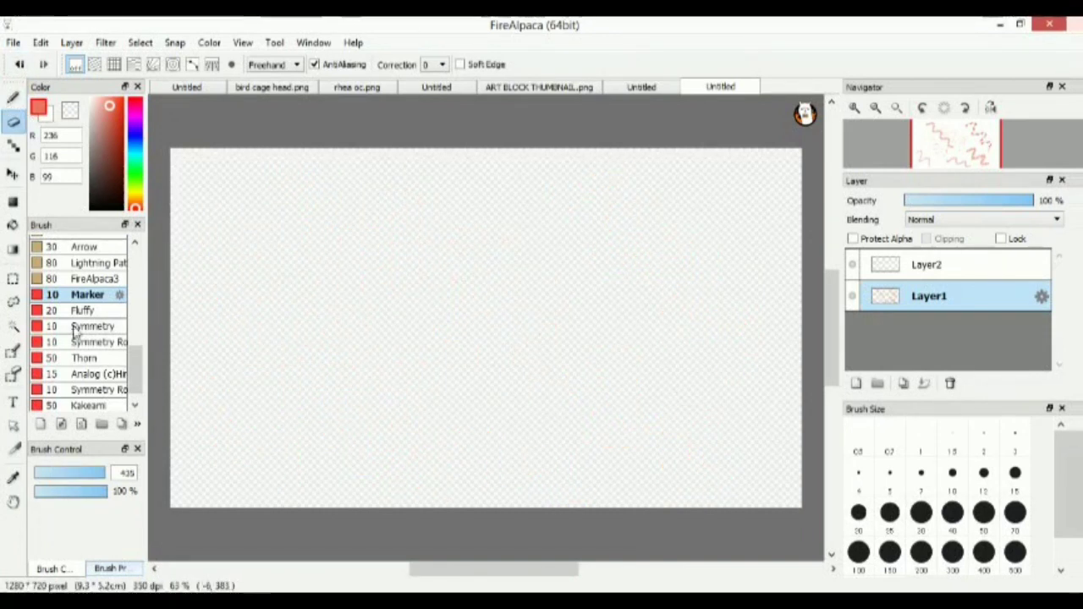
Set the Marker brush to size 48.6 and draw a large coral zigzag descending across the canvas
{"action": "left_click", "coordinate": [12, 98]}
{"action": "left_click", "coordinate": [86, 472]}
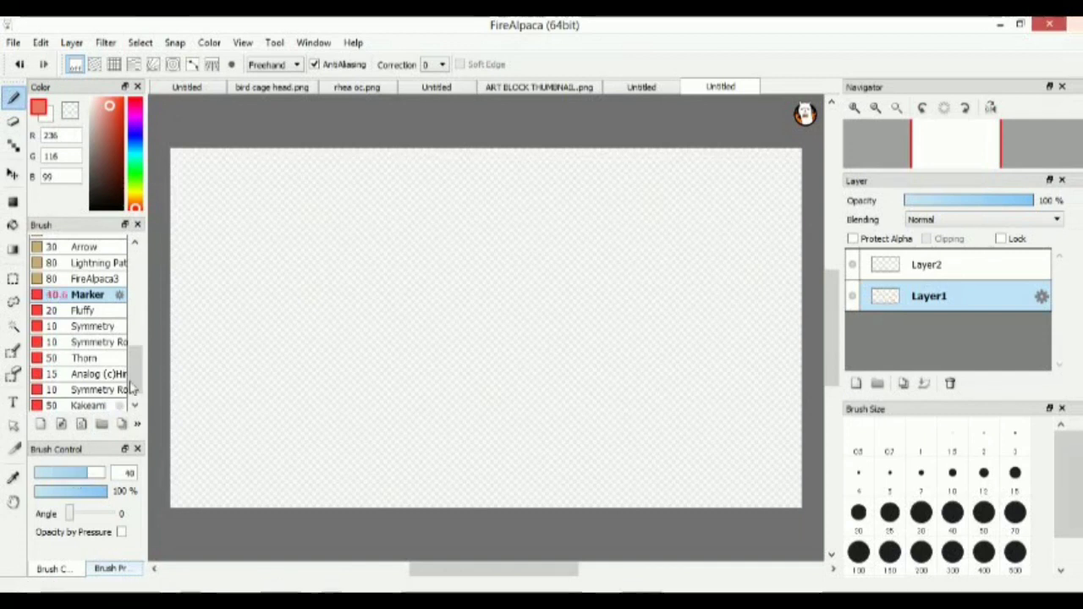
{"action": "mouse_move", "coordinate": [231, 276]}
{"action": "left_mouse_down"}
{"action": "mouse_move", "coordinate": [270, 350]}
{"action": "mouse_move", "coordinate": [424, 436]}
{"action": "mouse_move", "coordinate": [618, 408]}
{"action": "left_mouse_up"}
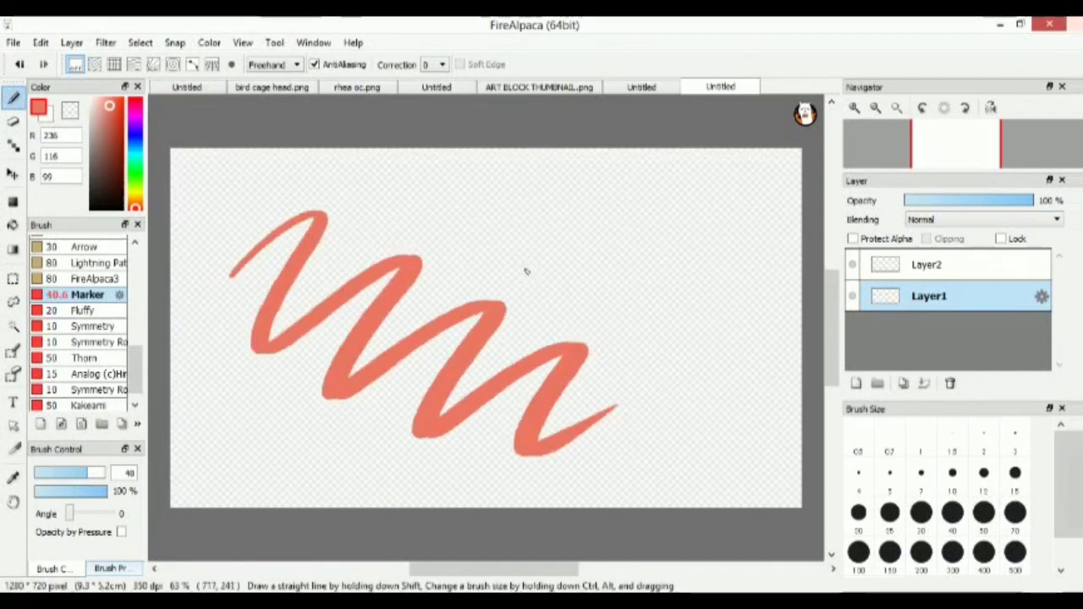
Draw a coral zigzag with Fluffy at size 20 above the Marker stroke, and one with Symmetry at size 10 above that
{"action": "left_click", "coordinate": [85, 311]}
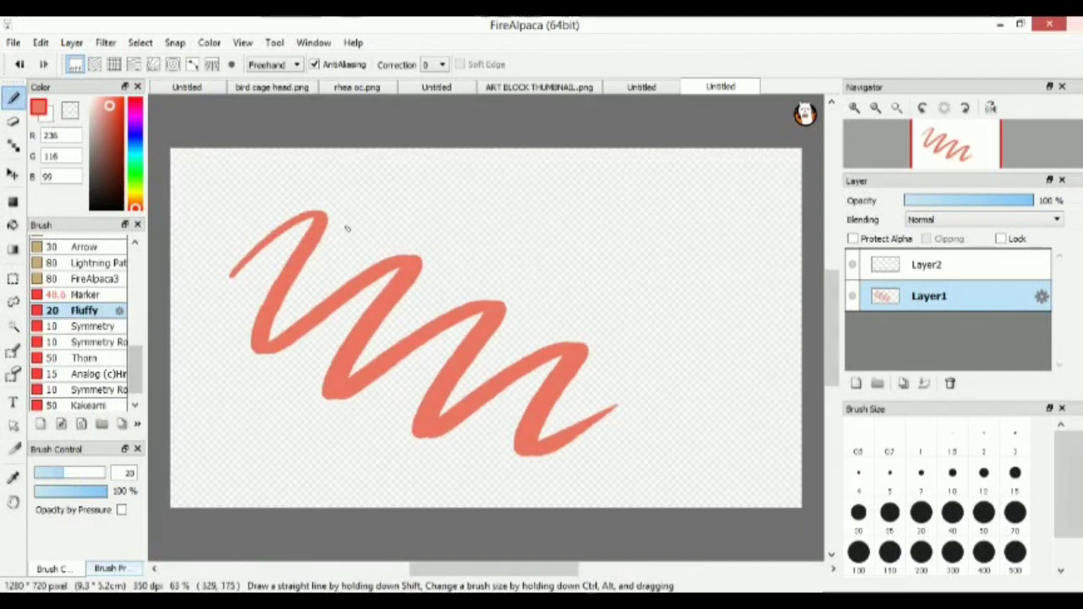
{"action": "mouse_move", "coordinate": [326, 210]}
{"action": "left_mouse_down"}
{"action": "mouse_move", "coordinate": [363, 187]}
{"action": "mouse_move", "coordinate": [482, 315]}
{"action": "mouse_move", "coordinate": [617, 328]}
{"action": "mouse_move", "coordinate": [625, 386]}
{"action": "left_mouse_up"}
{"action": "left_click", "coordinate": [93, 326]}
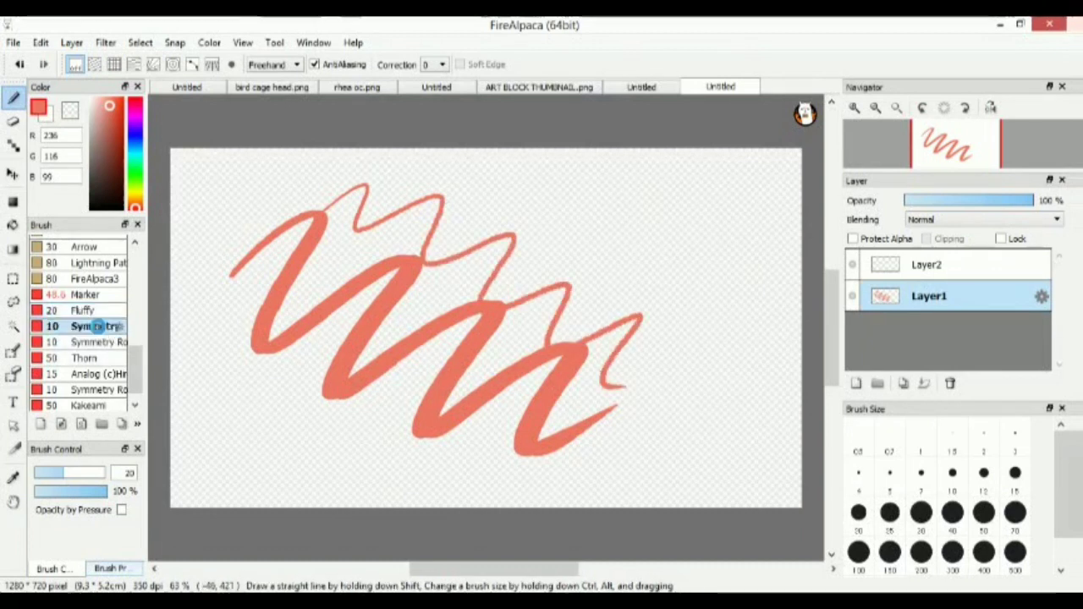
{"action": "mouse_move", "coordinate": [441, 182]}
{"action": "left_mouse_down"}
{"action": "mouse_move", "coordinate": [548, 210]}
{"action": "mouse_move", "coordinate": [645, 253]}
{"action": "mouse_move", "coordinate": [686, 362]}
{"action": "mouse_move", "coordinate": [798, 418]}
{"action": "left_mouse_up"}
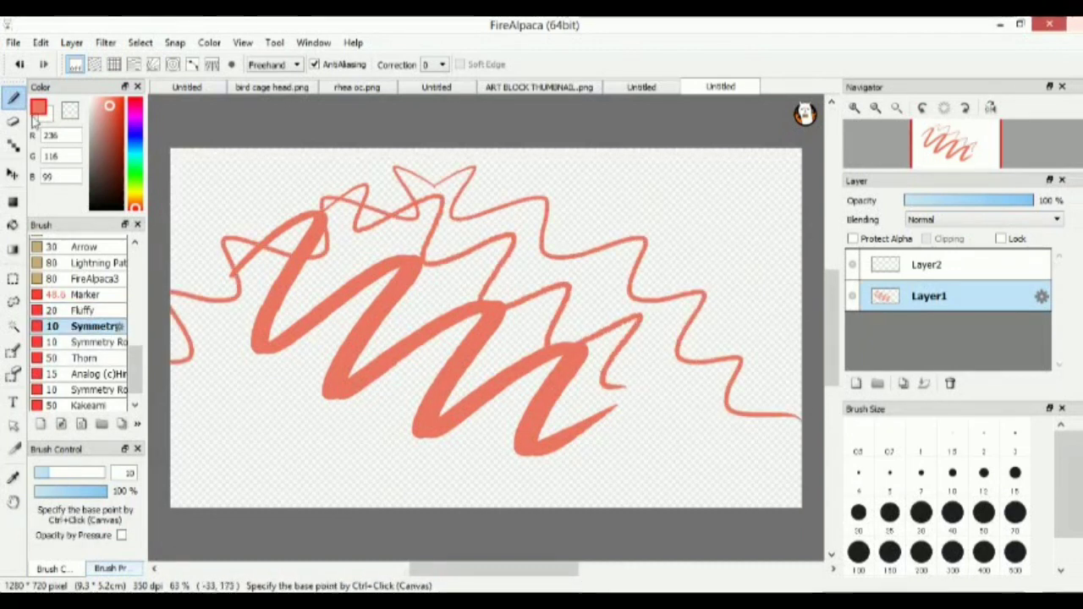
Undo the Symmetry, Fluffy and Marker zigzags
{"action": "left_click", "coordinate": [18, 63]}
{"action": "left_click", "coordinate": [18, 64]}
{"action": "left_click", "coordinate": [19, 63]}
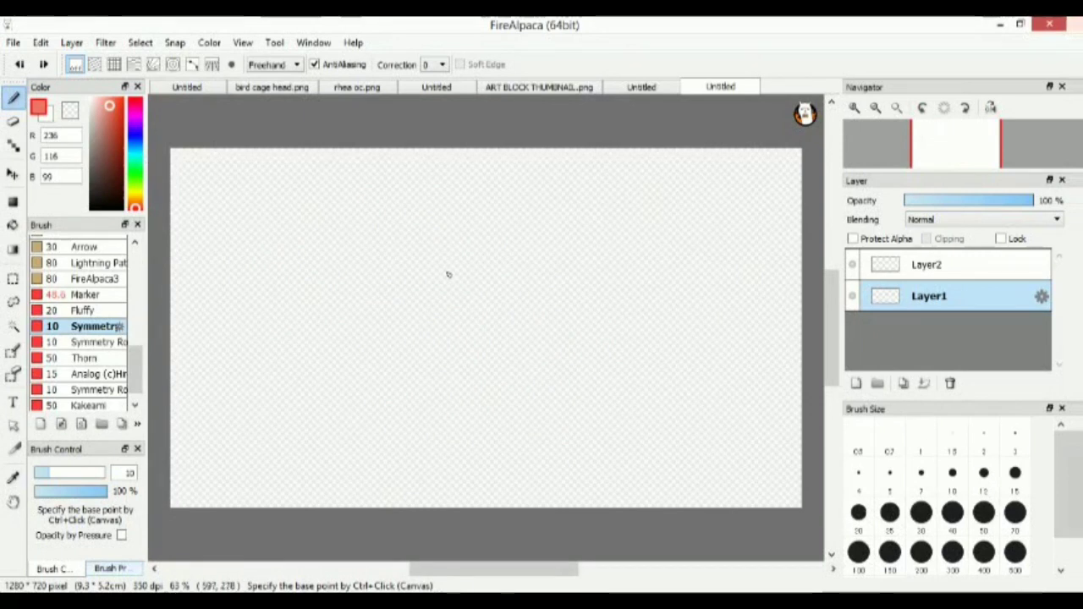
Draw a mirrored pair of rounded outlines with Symmetry at size 10, and a mirrored wavy line curving below and around them
{"action": "left_click_drag", "start_coordinate": [403, 360], "coordinate": [489, 383]}
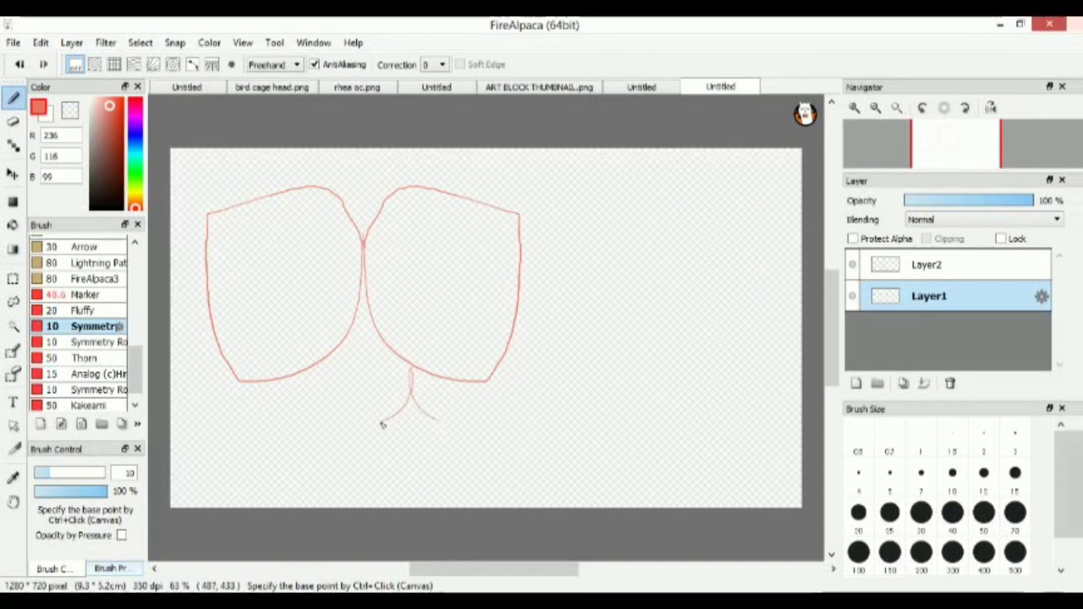
{"action": "mouse_move", "coordinate": [474, 457]}
{"action": "left_mouse_down"}
{"action": "mouse_move", "coordinate": [569, 490]}
{"action": "mouse_move", "coordinate": [641, 412]}
{"action": "left_mouse_up"}
{"action": "mouse_move", "coordinate": [639, 323]}
{"action": "left_mouse_down"}
{"action": "mouse_move", "coordinate": [645, 281]}
{"action": "mouse_move", "coordinate": [605, 196]}
{"action": "left_mouse_up"}
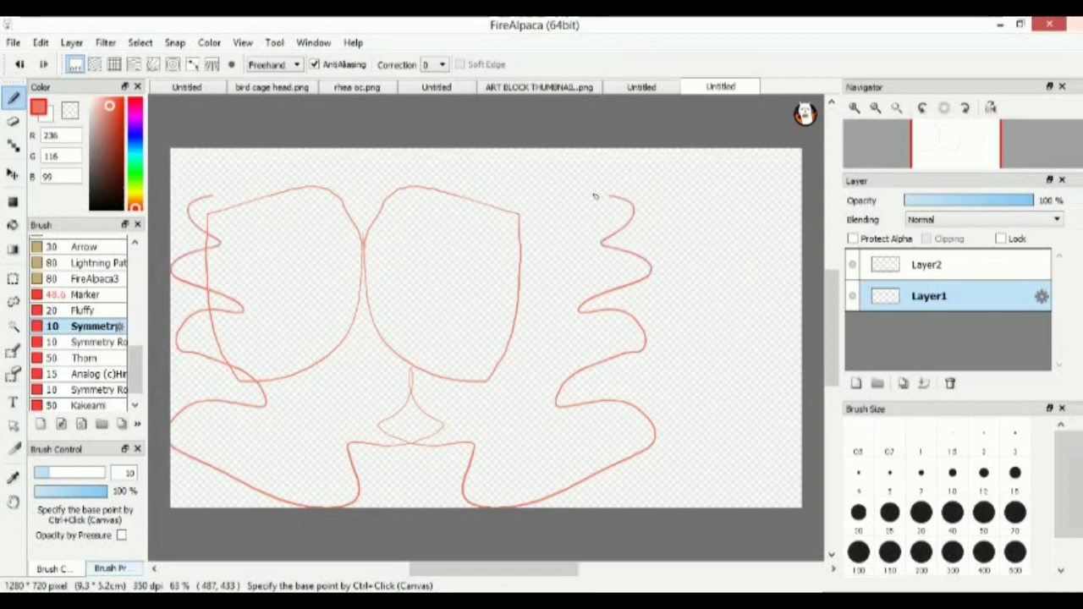
Undo the mirrored wavy line and erase the rounded outlines on Layer1 with the Eraser at size 435 and 100% opacity
{"action": "left_click", "coordinate": [19, 63]}
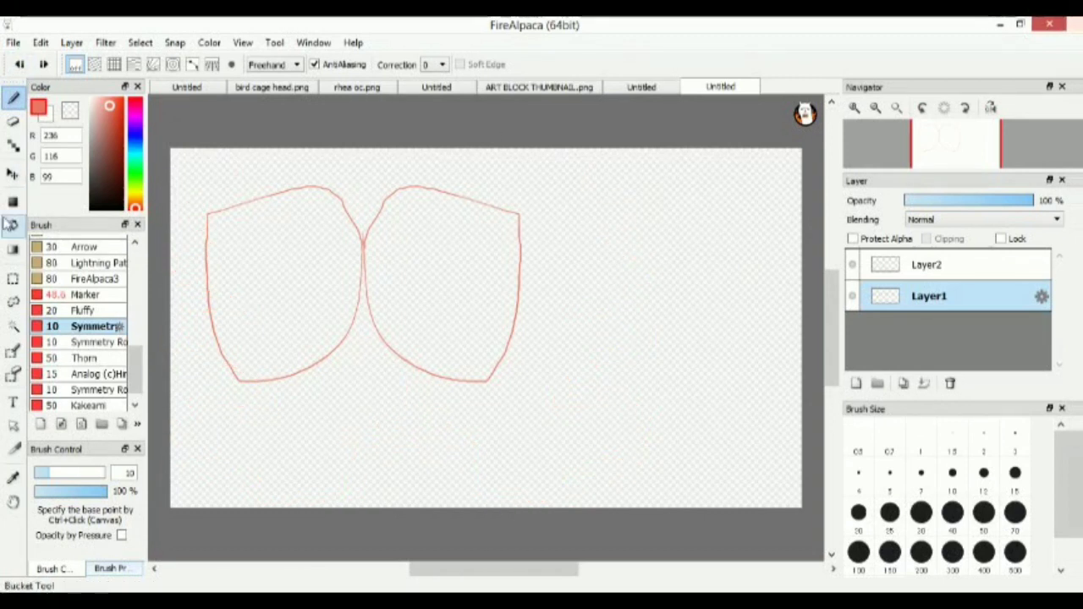
{"action": "left_click", "coordinate": [13, 121]}
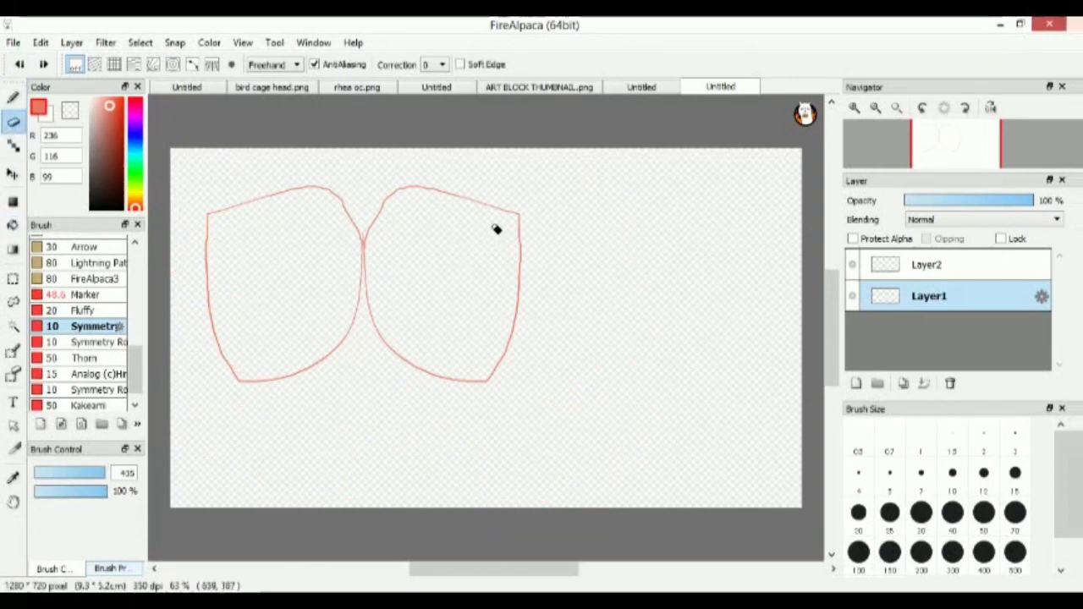
{"action": "mouse_move", "coordinate": [496, 230]}
{"action": "left_mouse_down"}
{"action": "mouse_move", "coordinate": [322, 401]}
{"action": "mouse_move", "coordinate": [440, 271]}
{"action": "mouse_move", "coordinate": [505, 388]}
{"action": "left_mouse_up"}
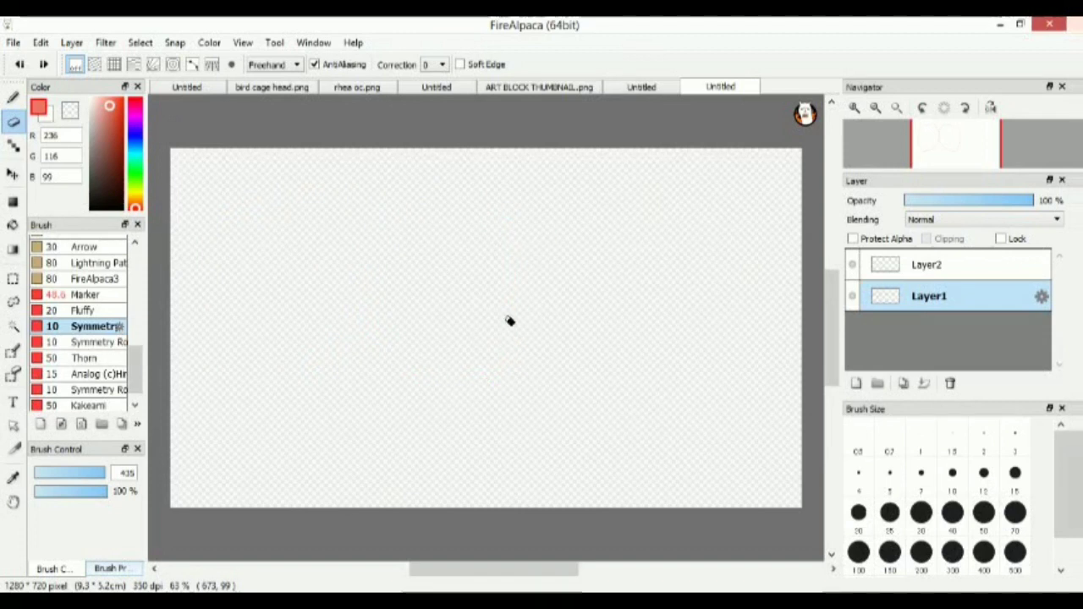
Draw a horizontal Polka Dot band at size 10 across the middle of the canvas, and try a second band above it and undo it
{"action": "left_click", "coordinate": [13, 97]}
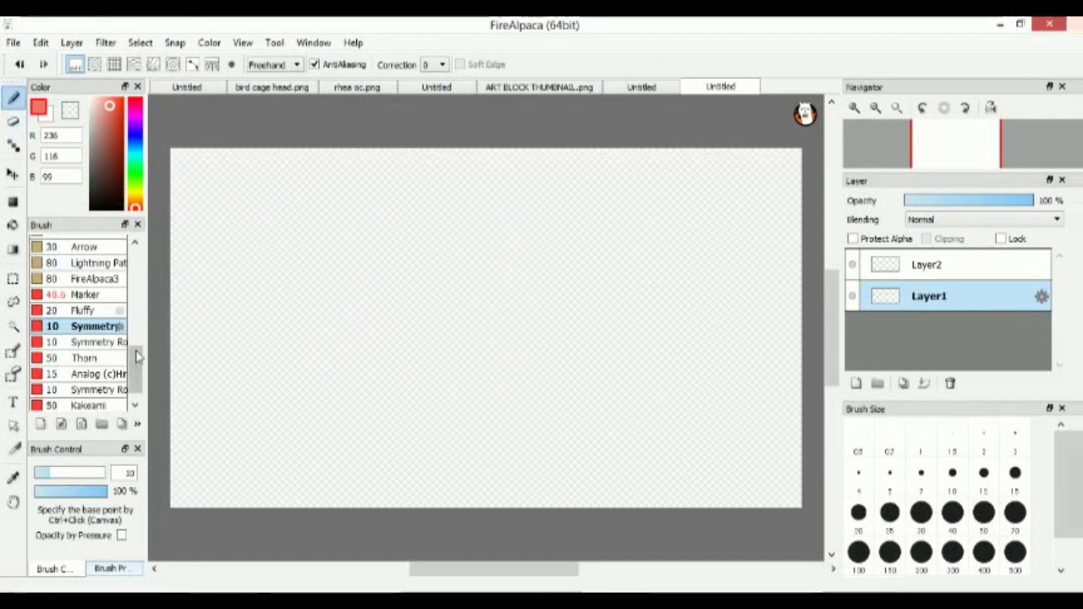
{"action": "scroll", "coordinate": [138, 357], "scroll_direction": "down", "scroll_amount": 1}
{"action": "left_click", "coordinate": [97, 403]}
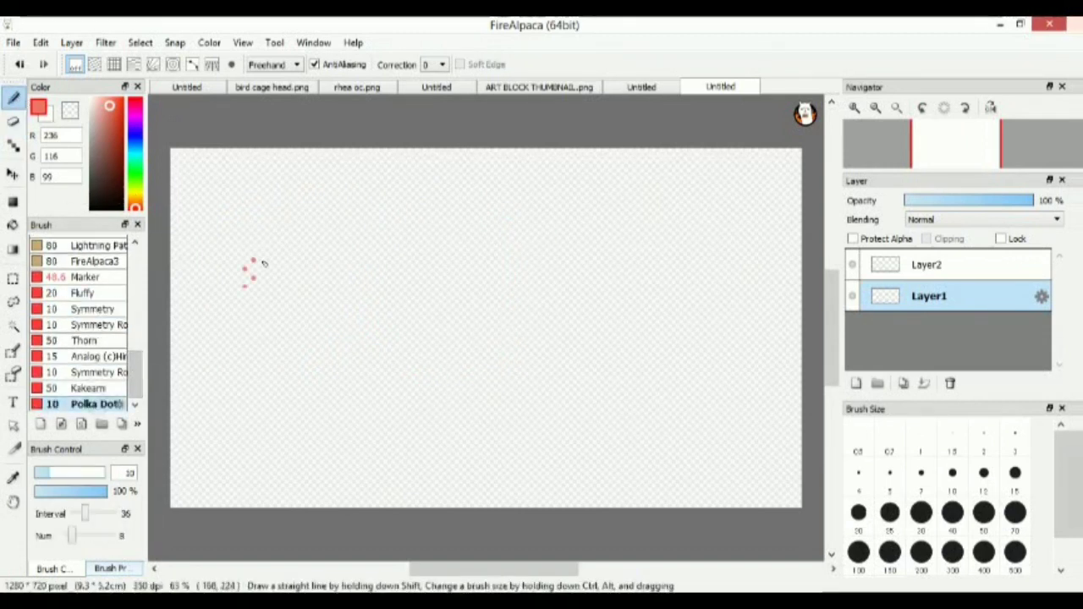
{"action": "mouse_move", "coordinate": [263, 264]}
{"action": "left_mouse_down"}
{"action": "mouse_move", "coordinate": [302, 318]}
{"action": "mouse_move", "coordinate": [405, 328]}
{"action": "mouse_move", "coordinate": [715, 307]}
{"action": "mouse_move", "coordinate": [741, 329]}
{"action": "mouse_move", "coordinate": [196, 360]}
{"action": "mouse_move", "coordinate": [210, 242]}
{"action": "mouse_move", "coordinate": [406, 209]}
{"action": "mouse_move", "coordinate": [718, 240]}
{"action": "mouse_move", "coordinate": [818, 292]}
{"action": "left_mouse_up"}
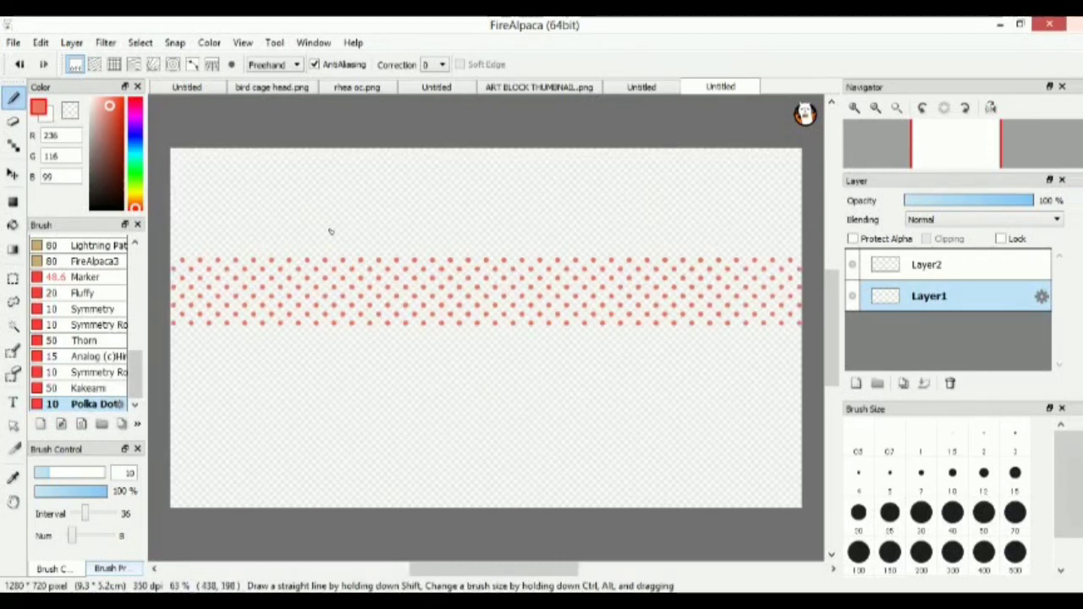
{"action": "left_click_drag", "start_coordinate": [190, 209], "coordinate": [805, 211]}
{"action": "left_click", "coordinate": [19, 63]}
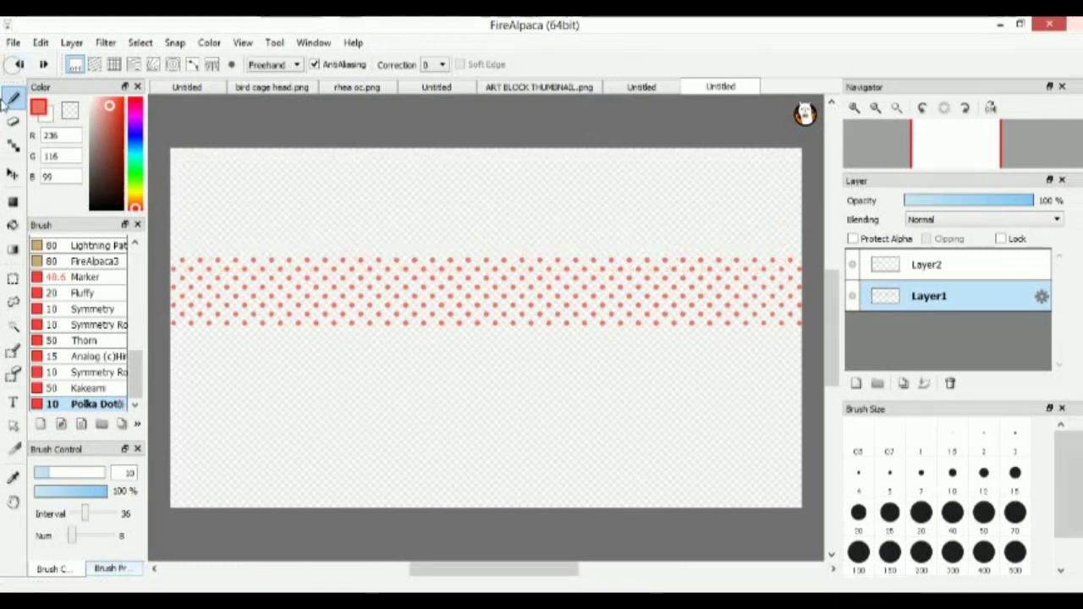
Draw a horizontal coral stroke with Kakeami at size 50 below the dotted band
{"action": "left_click", "coordinate": [92, 387]}
{"action": "left_click_drag", "start_coordinate": [182, 413], "coordinate": [774, 396]}
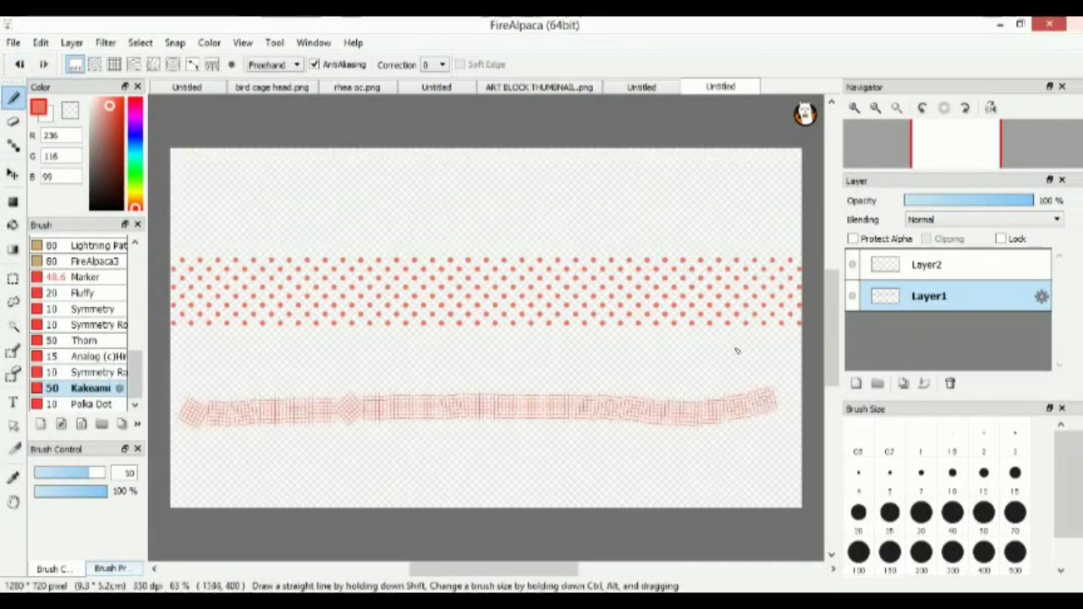
Draw long looping strokes across the canvas with the rotational Symmetry brush listed just above Kakeami, at size 10
{"action": "left_click", "coordinate": [91, 373]}
{"action": "mouse_move", "coordinate": [708, 356]}
{"action": "left_mouse_down"}
{"action": "mouse_move", "coordinate": [847, 243]}
{"action": "mouse_move", "coordinate": [457, 363]}
{"action": "left_mouse_up"}
{"action": "mouse_move", "coordinate": [421, 240]}
{"action": "left_mouse_down"}
{"action": "mouse_move", "coordinate": [285, 223]}
{"action": "mouse_move", "coordinate": [293, 421]}
{"action": "mouse_move", "coordinate": [752, 363]}
{"action": "mouse_move", "coordinate": [779, 348]}
{"action": "left_mouse_up"}
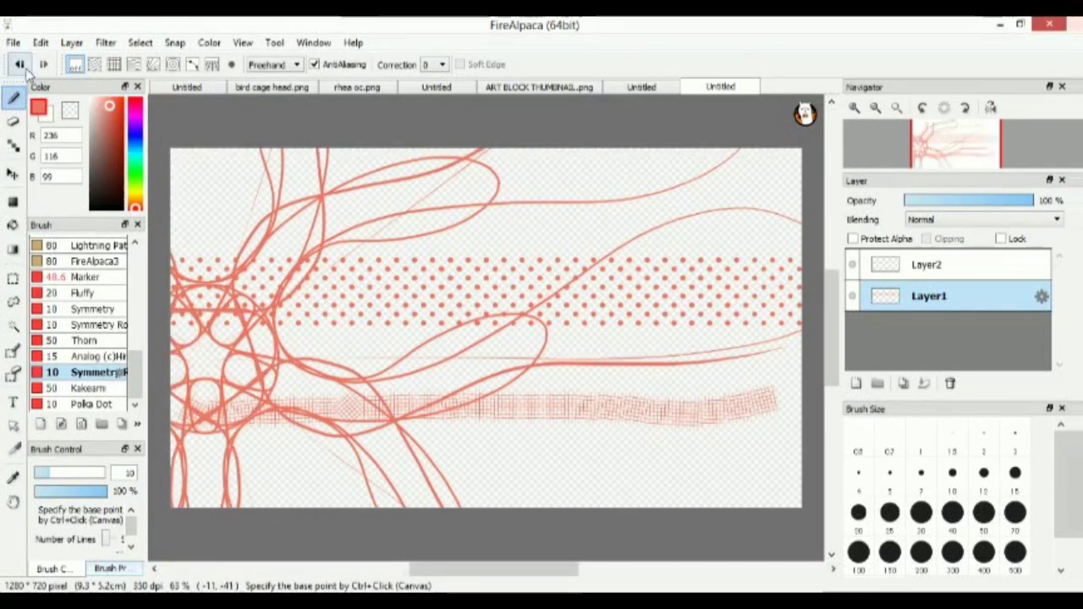
Undo the rotational symmetry strokes and erase the Polka Dot and Kakeami strokes with the Eraser at size 435
{"action": "key", "text": "ctrl+z"}
{"action": "key", "text": "e"}
{"action": "mouse_move", "coordinate": [211, 258]}
{"action": "left_mouse_down"}
{"action": "mouse_move", "coordinate": [262, 407]}
{"action": "mouse_move", "coordinate": [562, 231]}
{"action": "mouse_move", "coordinate": [829, 285]}
{"action": "mouse_move", "coordinate": [842, 370]}
{"action": "mouse_move", "coordinate": [378, 403]}
{"action": "mouse_move", "coordinate": [455, 359]}
{"action": "left_mouse_up"}
Handwrite "Hmm?" in coral with the Pen at size 20.9 in the middle of the canvas, and underline it with a wavy line
{"action": "key", "text": "b"}
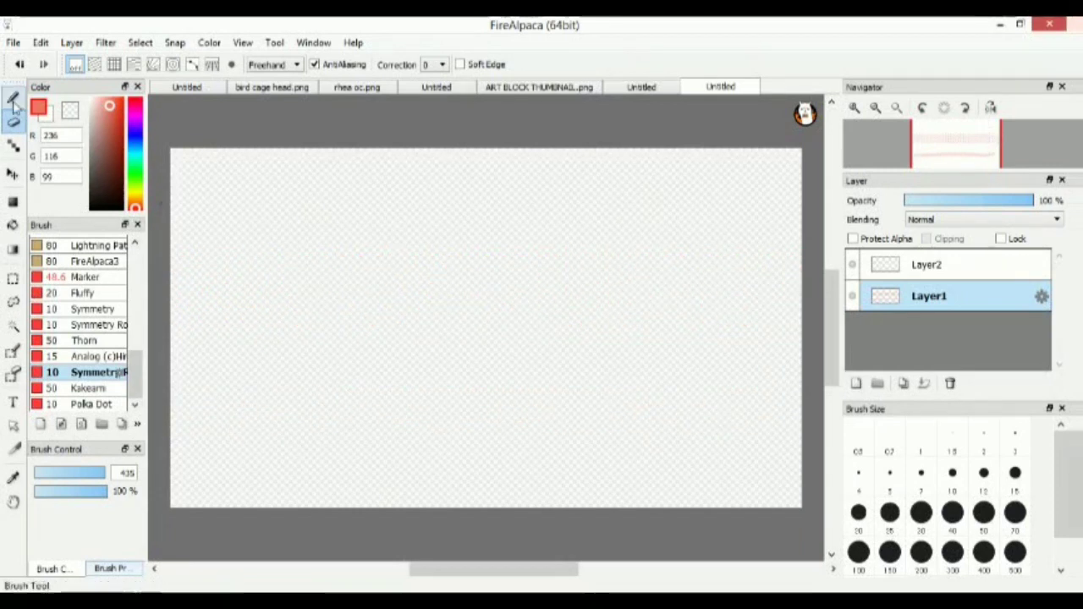
{"action": "left_click_drag", "start_coordinate": [135, 381], "coordinate": [136, 254]}
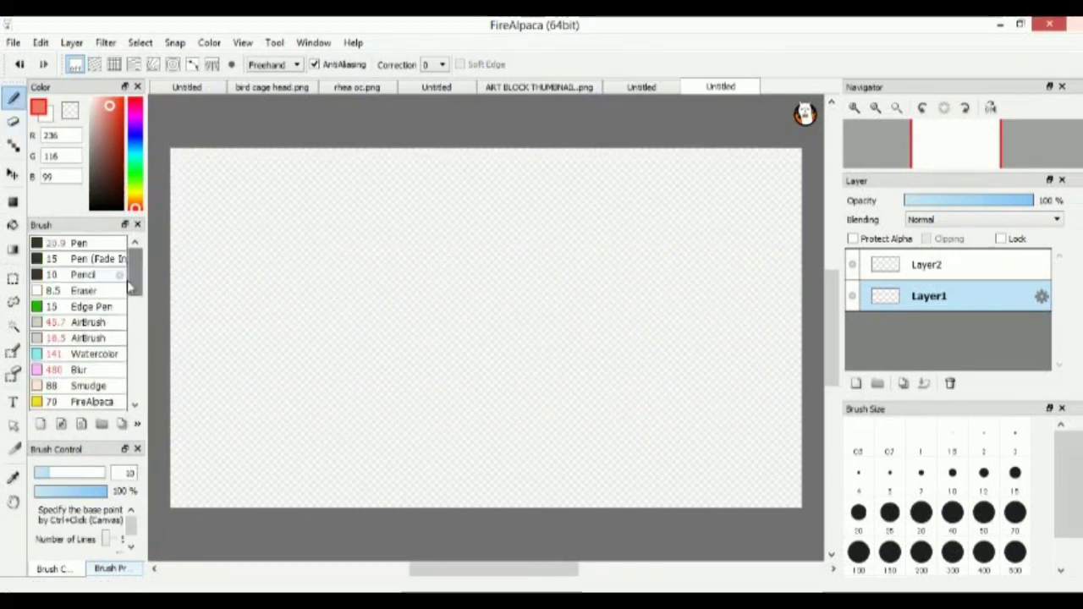
{"action": "left_click", "coordinate": [80, 243]}
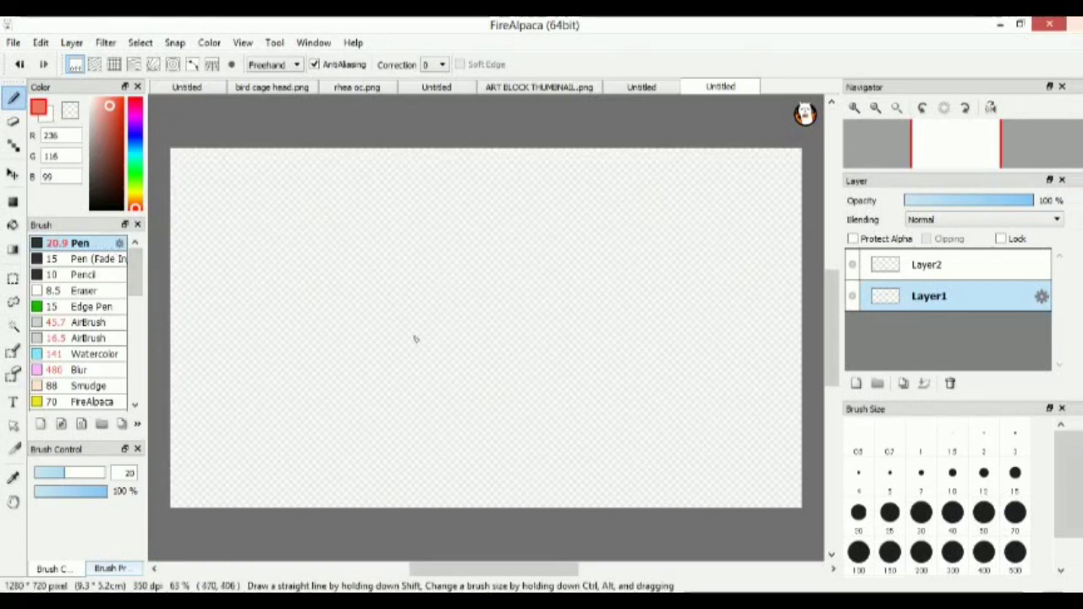
{"action": "mouse_move", "coordinate": [418, 286]}
{"action": "left_mouse_down"}
{"action": "mouse_move", "coordinate": [423, 325]}
{"action": "mouse_move", "coordinate": [405, 343]}
{"action": "left_mouse_up"}
{"action": "mouse_move", "coordinate": [410, 318]}
{"action": "left_mouse_down"}
{"action": "mouse_move", "coordinate": [434, 313]}
{"action": "mouse_move", "coordinate": [428, 346]}
{"action": "mouse_move", "coordinate": [496, 328]}
{"action": "mouse_move", "coordinate": [519, 306]}
{"action": "mouse_move", "coordinate": [543, 338]}
{"action": "left_mouse_up"}
{"action": "mouse_move", "coordinate": [552, 282]}
{"action": "left_mouse_down"}
{"action": "mouse_move", "coordinate": [568, 278]}
{"action": "mouse_move", "coordinate": [560, 318]}
{"action": "left_mouse_up"}
{"action": "left_click", "coordinate": [570, 335]}
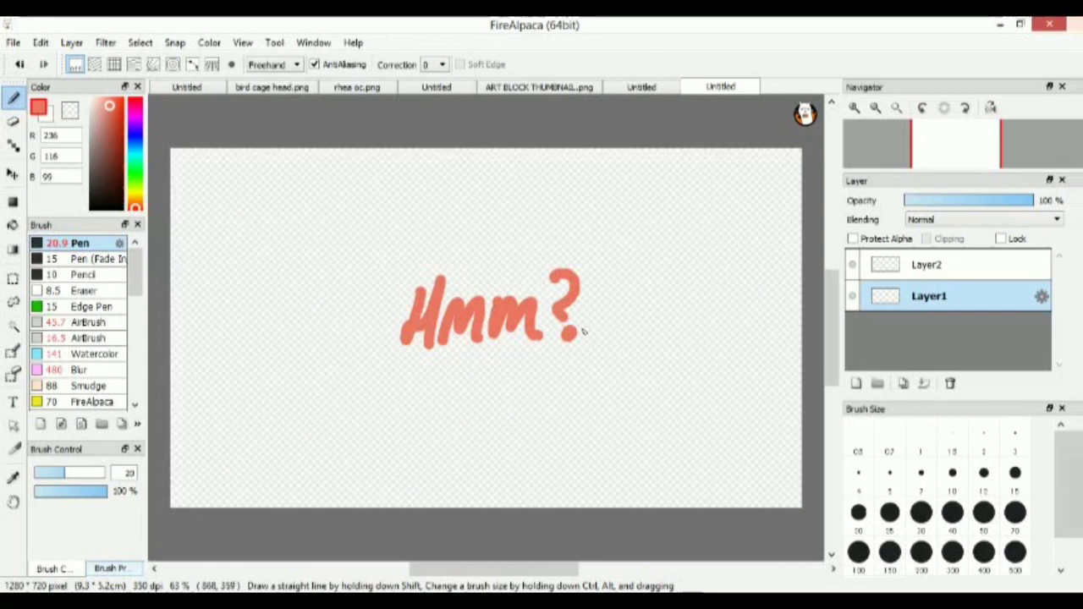
{"action": "mouse_move", "coordinate": [362, 362]}
{"action": "left_mouse_down"}
{"action": "mouse_move", "coordinate": [461, 373]}
{"action": "mouse_move", "coordinate": [617, 360]}
{"action": "left_mouse_up"}
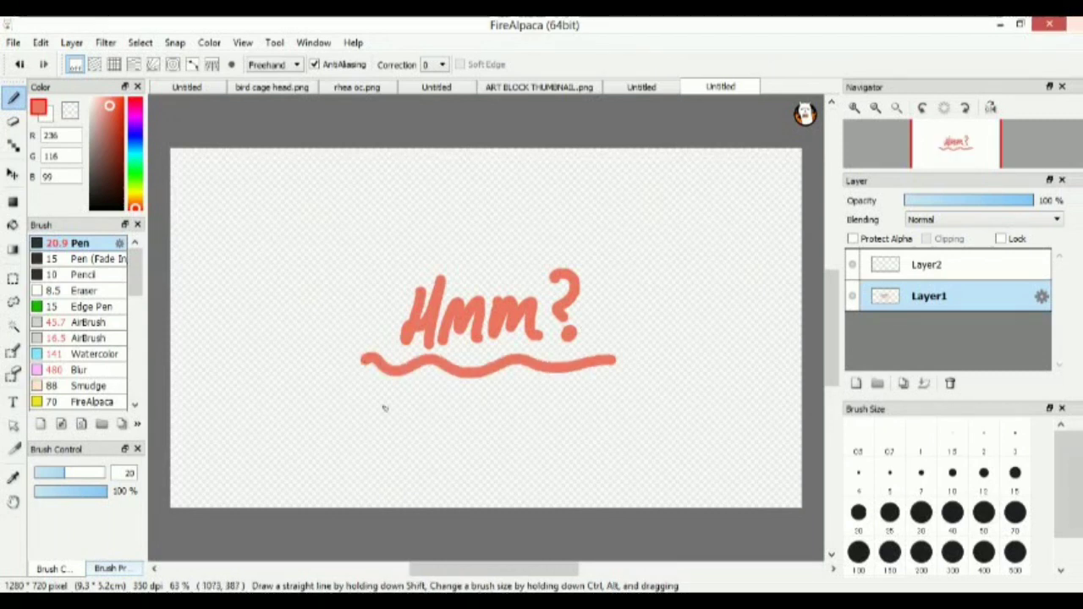
Undo a first thick stroke under the wavy line, set the Pen to size 8.9 and handwrite "What brushes do" there
{"action": "mouse_move", "coordinate": [355, 381]}
{"action": "left_mouse_down"}
{"action": "mouse_move", "coordinate": [377, 412]}
{"action": "mouse_move", "coordinate": [387, 386]}
{"action": "left_mouse_up"}
{"action": "key", "text": "ctrl+z"}
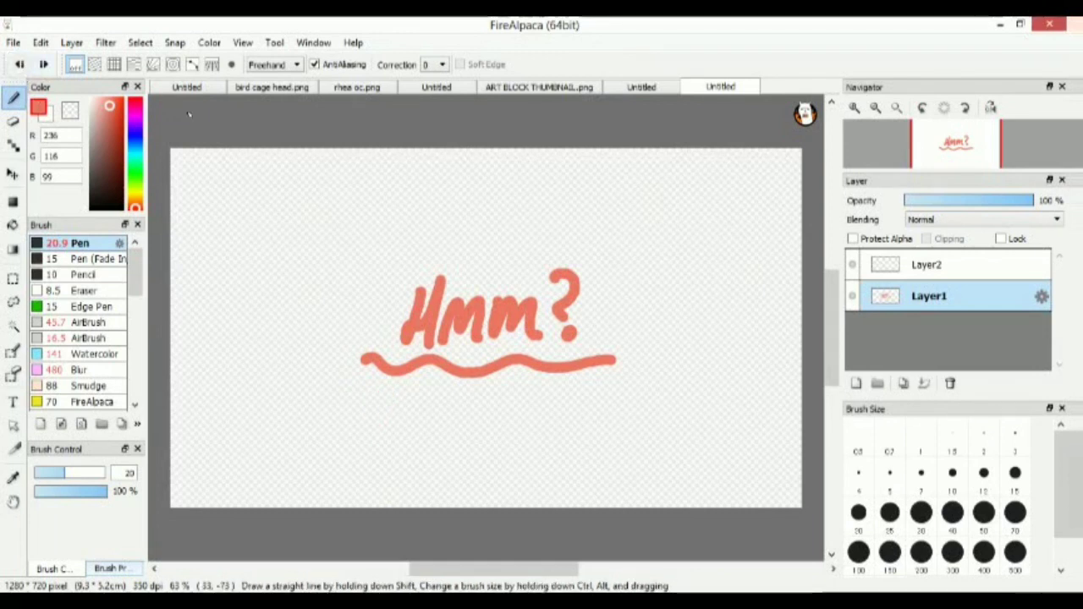
{"action": "left_click_drag", "start_coordinate": [64, 473], "coordinate": [41, 472]}
{"action": "mouse_move", "coordinate": [355, 381]}
{"action": "left_mouse_down"}
{"action": "mouse_move", "coordinate": [385, 405]}
{"action": "mouse_move", "coordinate": [432, 385]}
{"action": "mouse_move", "coordinate": [424, 405]}
{"action": "mouse_move", "coordinate": [466, 410]}
{"action": "left_mouse_up"}
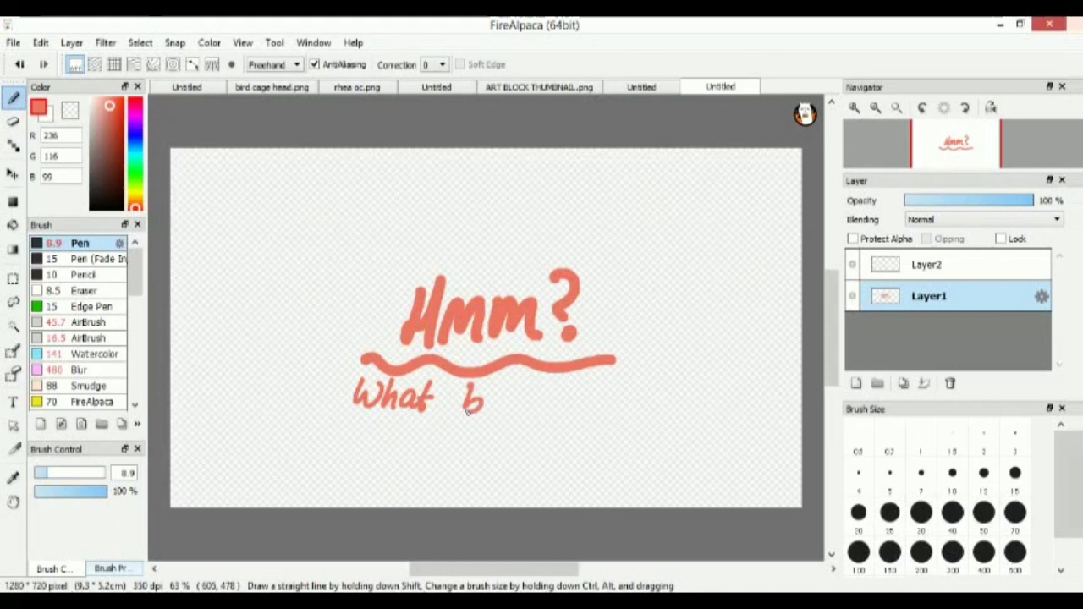
{"action": "left_click_drag", "start_coordinate": [545, 404], "coordinate": [630, 406]}
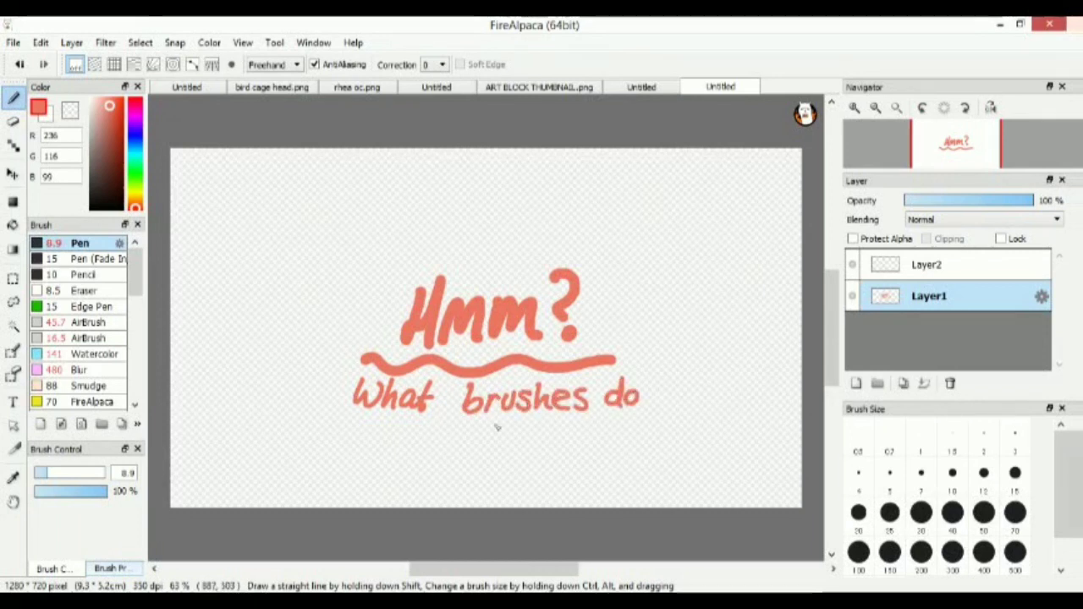
Handwrite "you like to use?" with the Pen at size 8.9 on a second line beneath "What brushes do"
{"action": "mouse_move", "coordinate": [400, 429]}
{"action": "left_mouse_down"}
{"action": "mouse_move", "coordinate": [407, 457]}
{"action": "mouse_move", "coordinate": [416, 434]}
{"action": "left_mouse_up"}
{"action": "left_click_drag", "start_coordinate": [426, 430], "coordinate": [465, 452]}
{"action": "mouse_move", "coordinate": [474, 423]}
{"action": "left_mouse_down"}
{"action": "mouse_move", "coordinate": [477, 450]}
{"action": "mouse_move", "coordinate": [503, 438]}
{"action": "mouse_move", "coordinate": [535, 454]}
{"action": "mouse_move", "coordinate": [608, 430]}
{"action": "mouse_move", "coordinate": [594, 445]}
{"action": "left_mouse_up"}
{"action": "left_click_drag", "start_coordinate": [608, 436], "coordinate": [623, 433]}
{"action": "mouse_move", "coordinate": [616, 418]}
{"action": "left_mouse_down"}
{"action": "mouse_move", "coordinate": [632, 427]}
{"action": "mouse_move", "coordinate": [627, 442]}
{"action": "left_mouse_up"}
{"action": "left_click", "coordinate": [628, 450]}
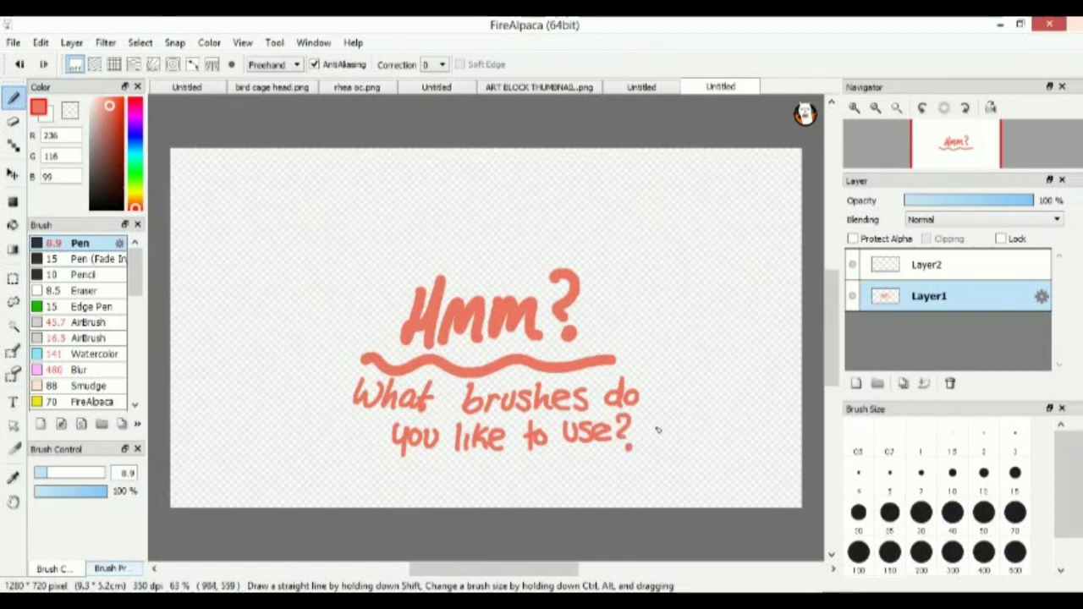